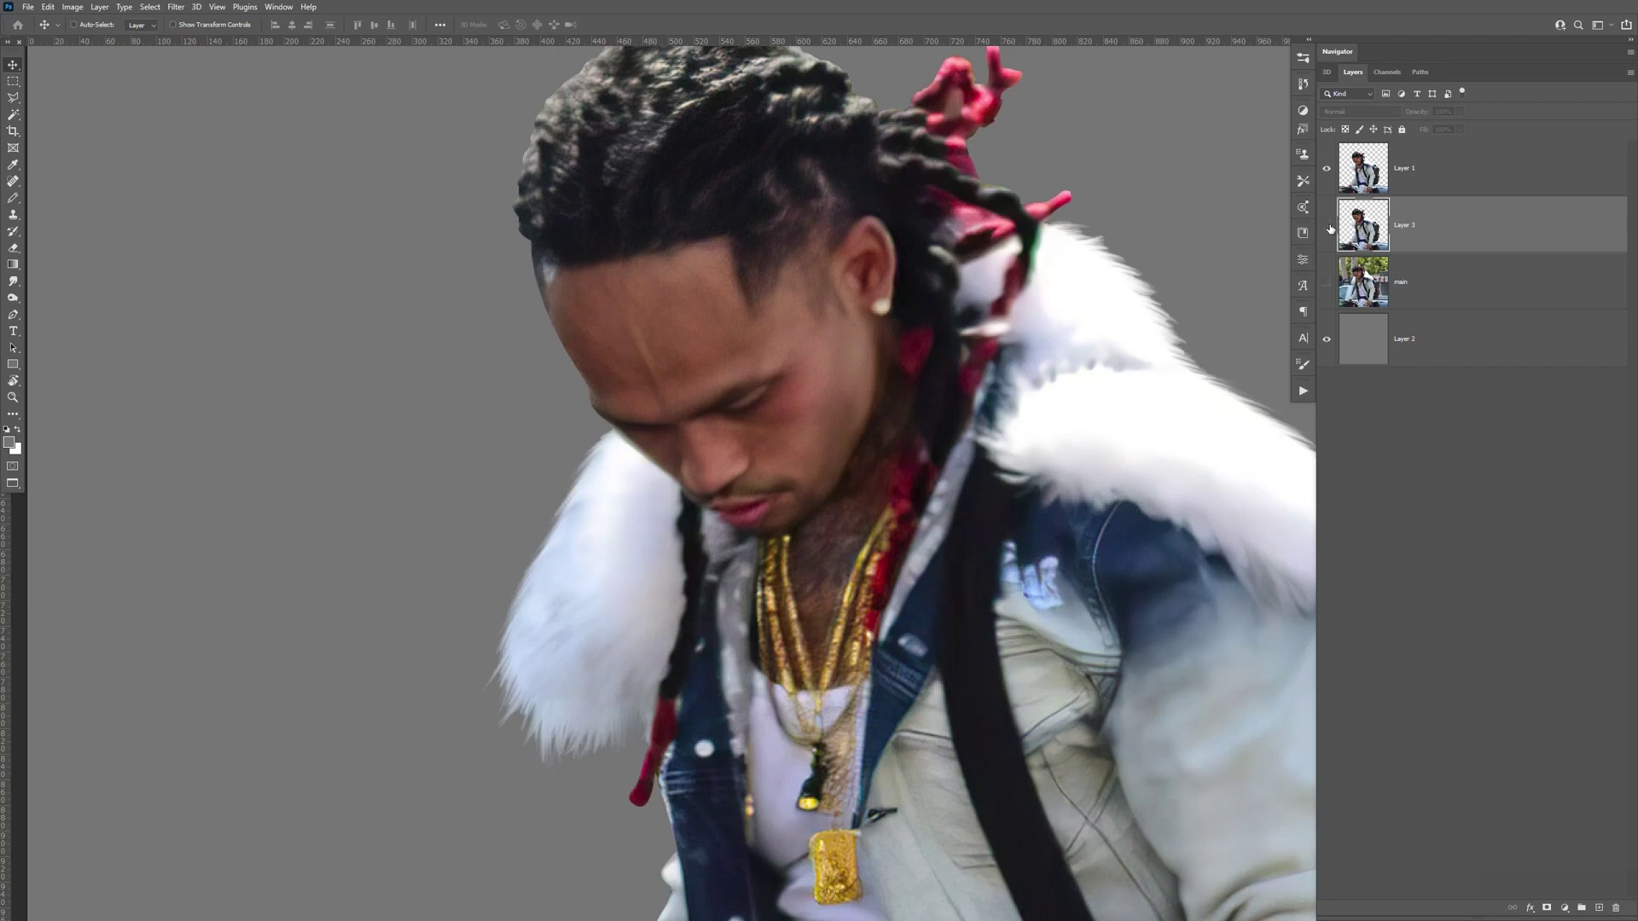
Hide the uppermost cutout layer to compare it with the cutout layer below
left_click(1326, 169)
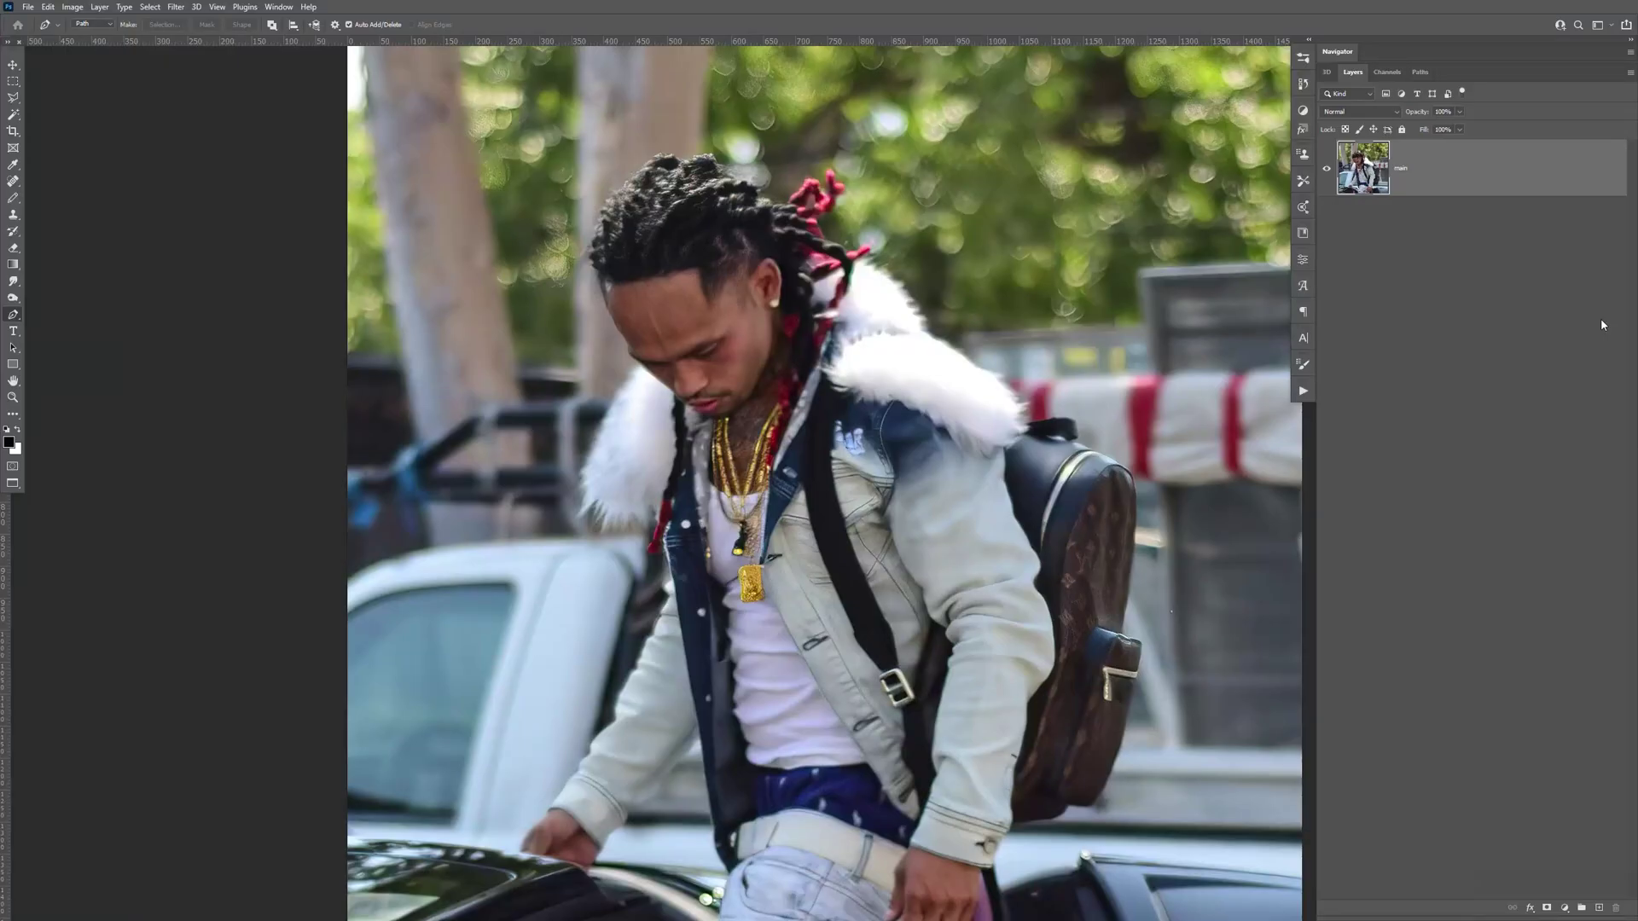
With the Pen tool in Path mode, start a path at the photo's left edge and trace the car roof up to the man's fingertips
key("space")
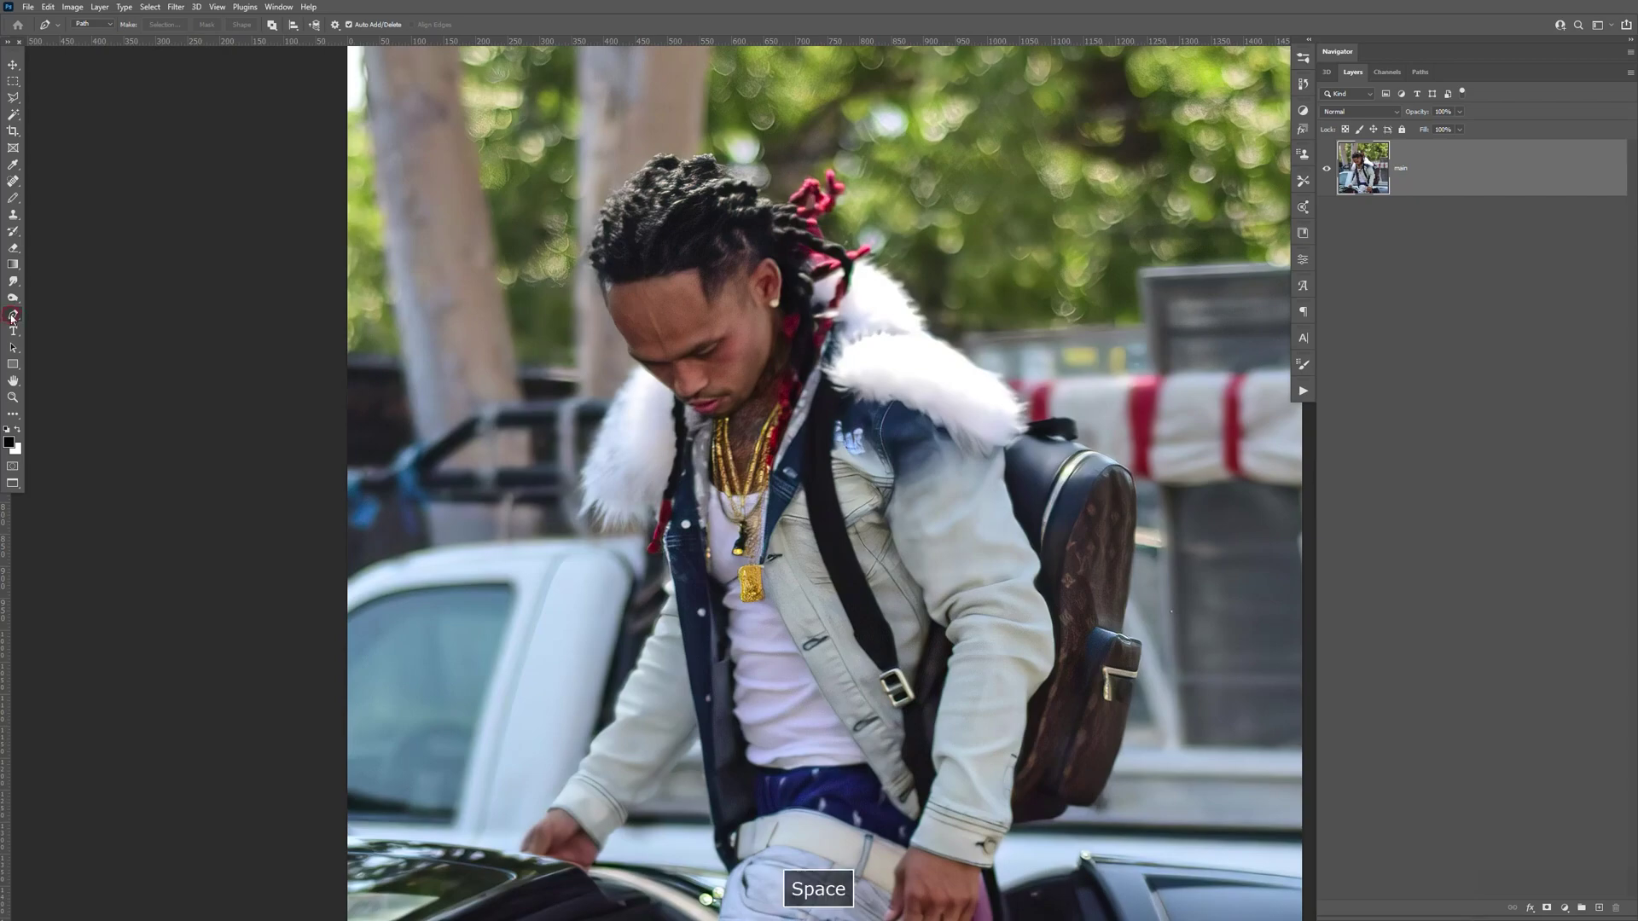
right_click(13, 318)
left_click(64, 315)
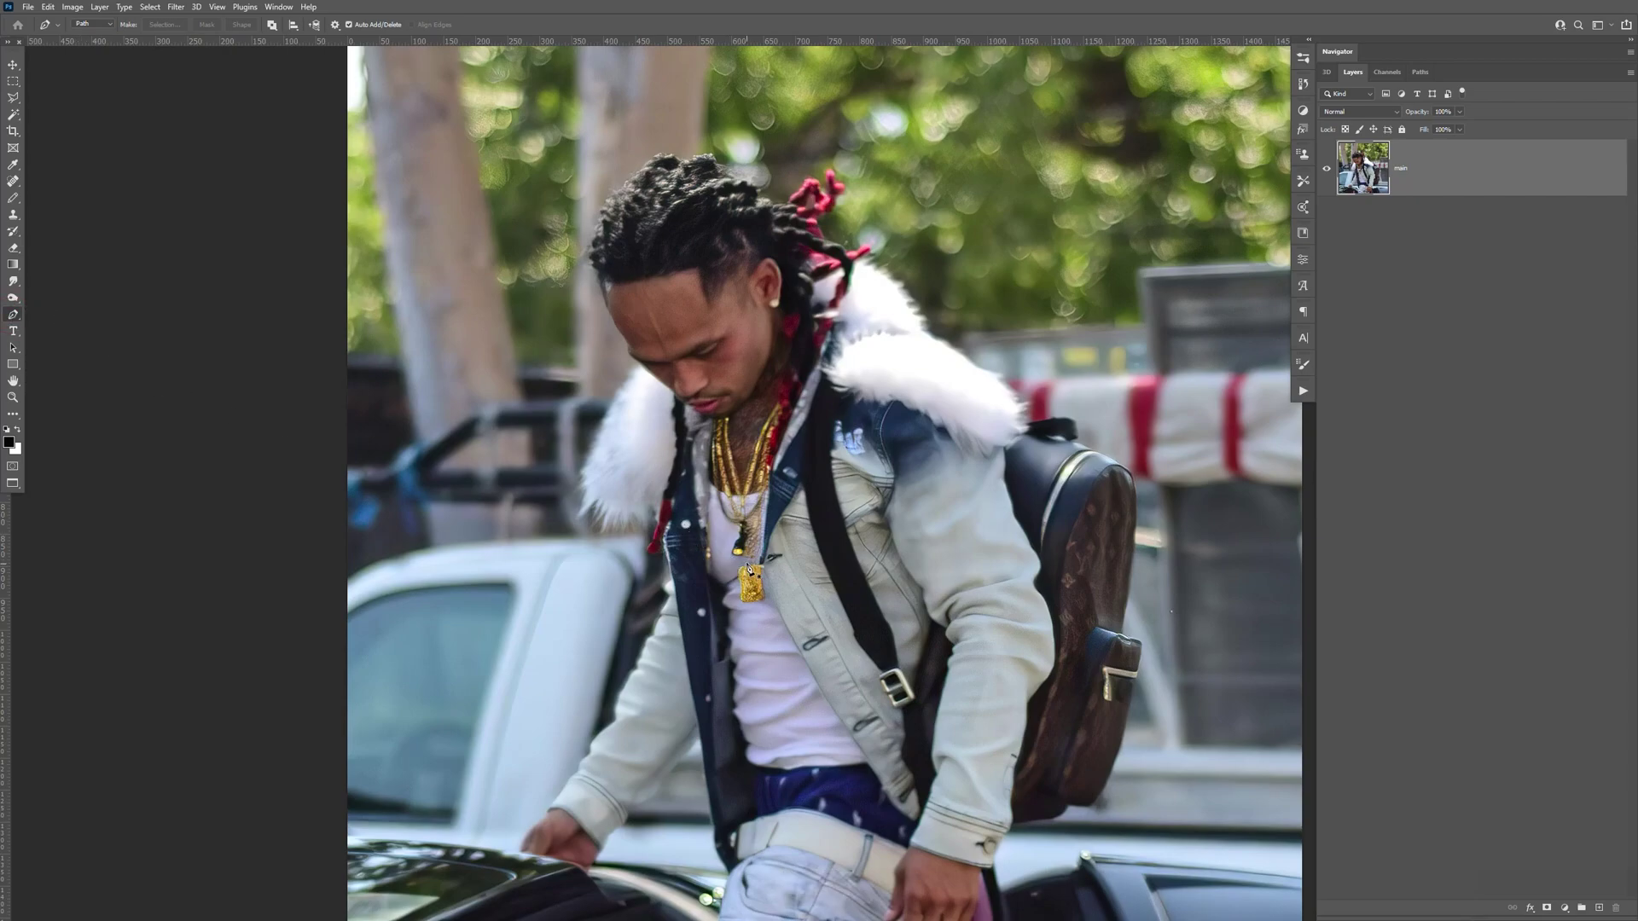
key("ctrl+plus")
key("ctrl+plus")
key("space")
left_click_drag(546, 853, 913, 376)
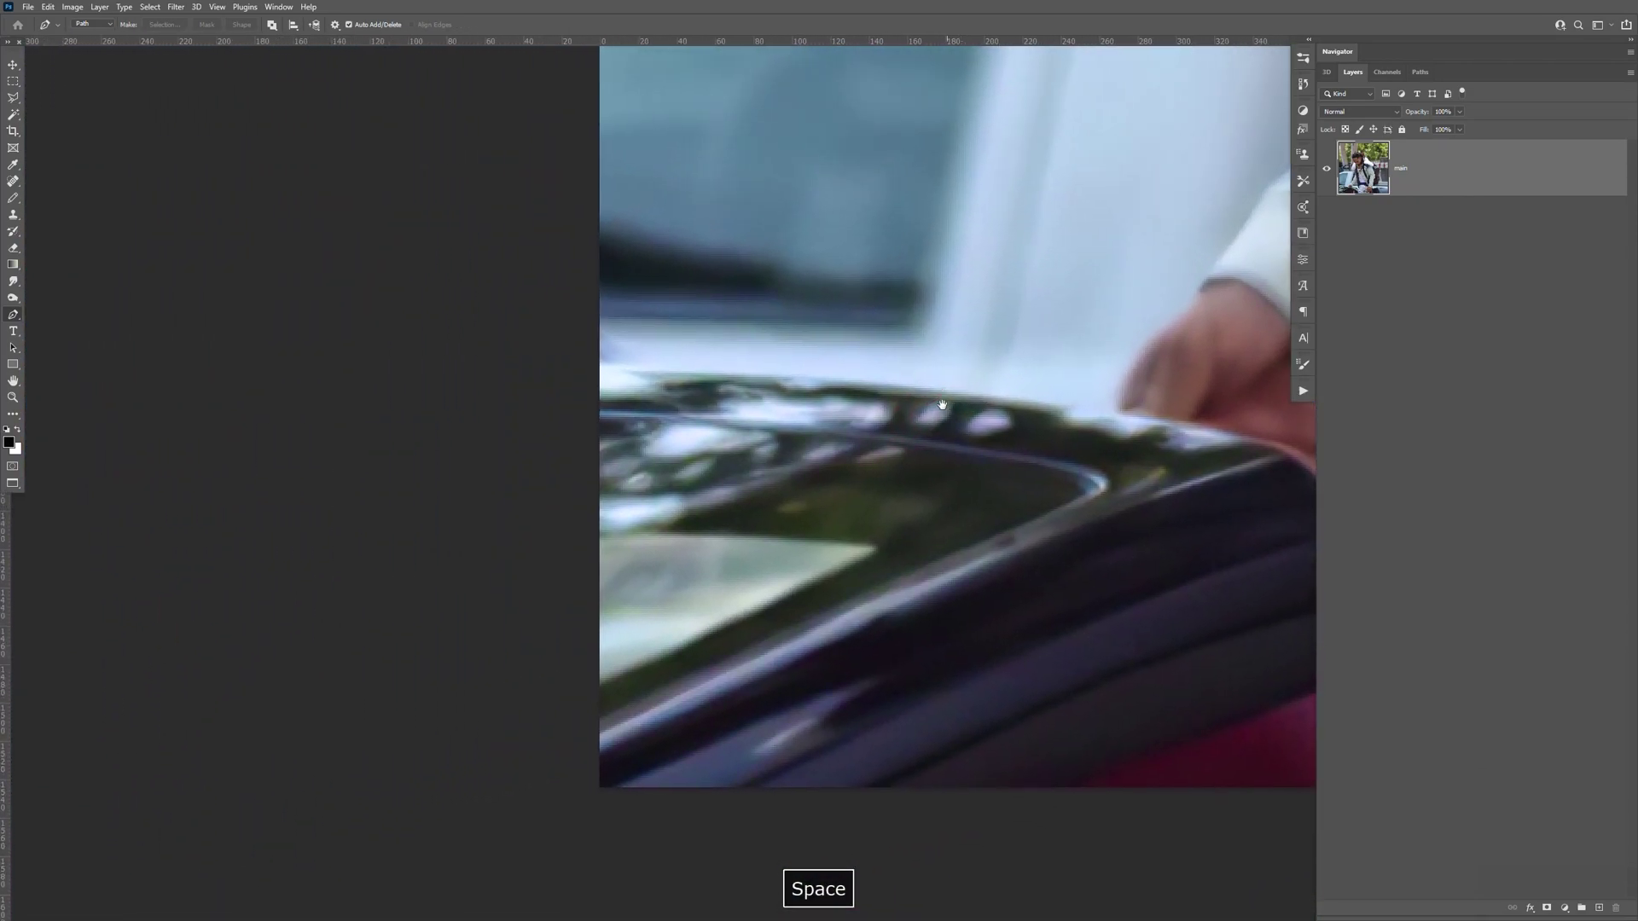
left_click(549, 377)
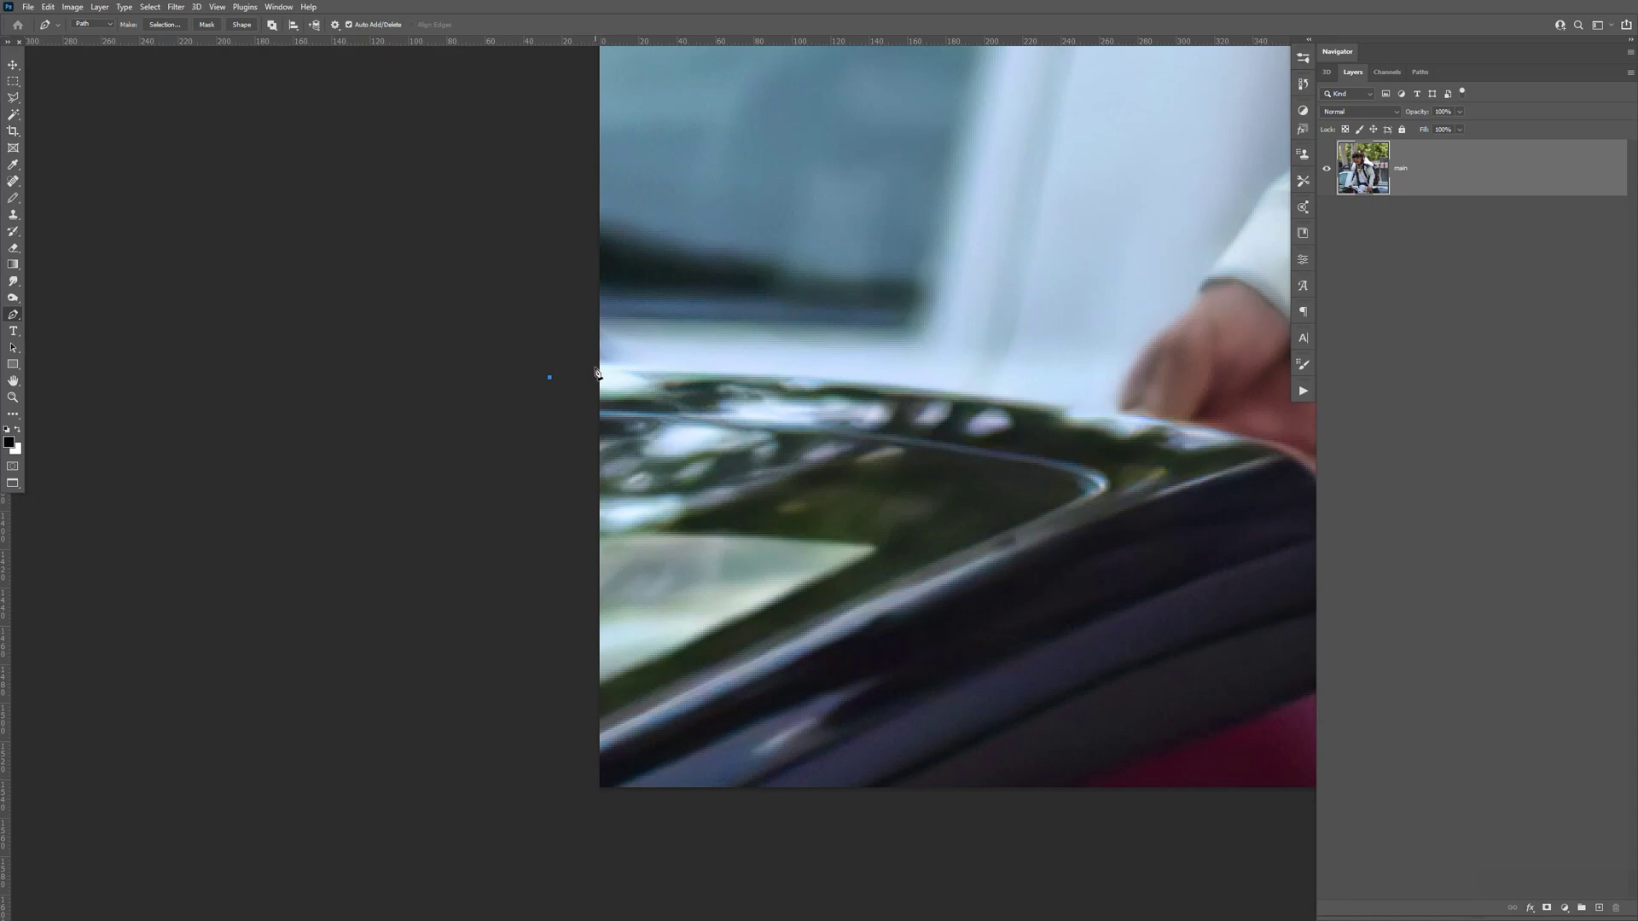
key("space")
left_click_drag(1004, 437, 966, 422)
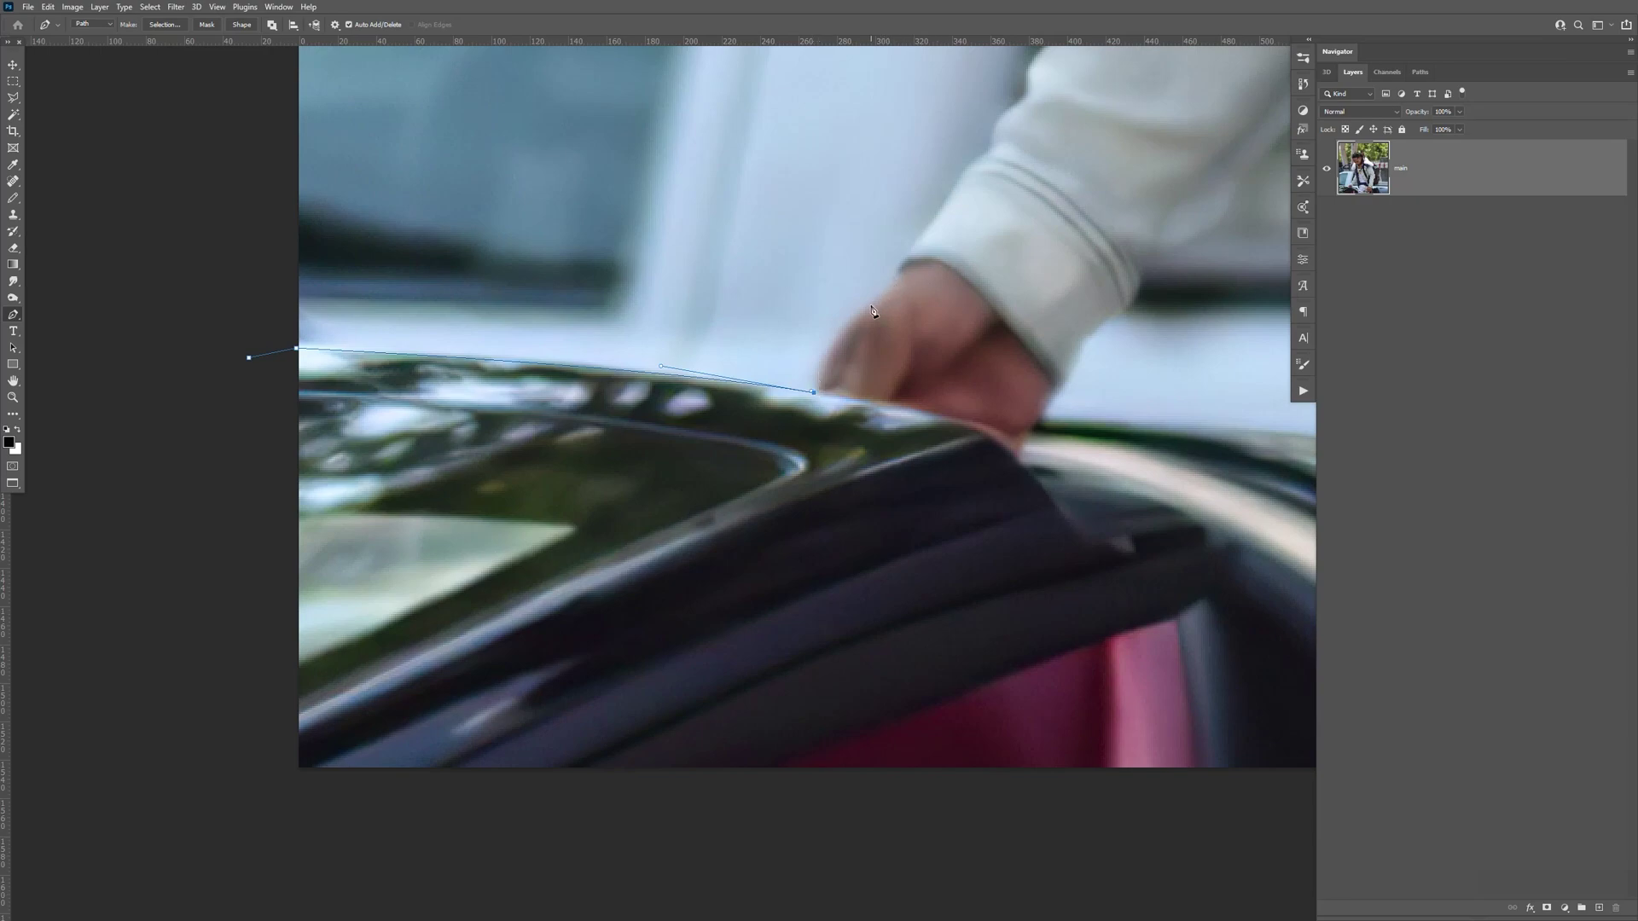
Continue the path around the back of the resting hand and along the cuff onto the lower sleeve
left_click_drag(867, 305, 792, 442)
key("space")
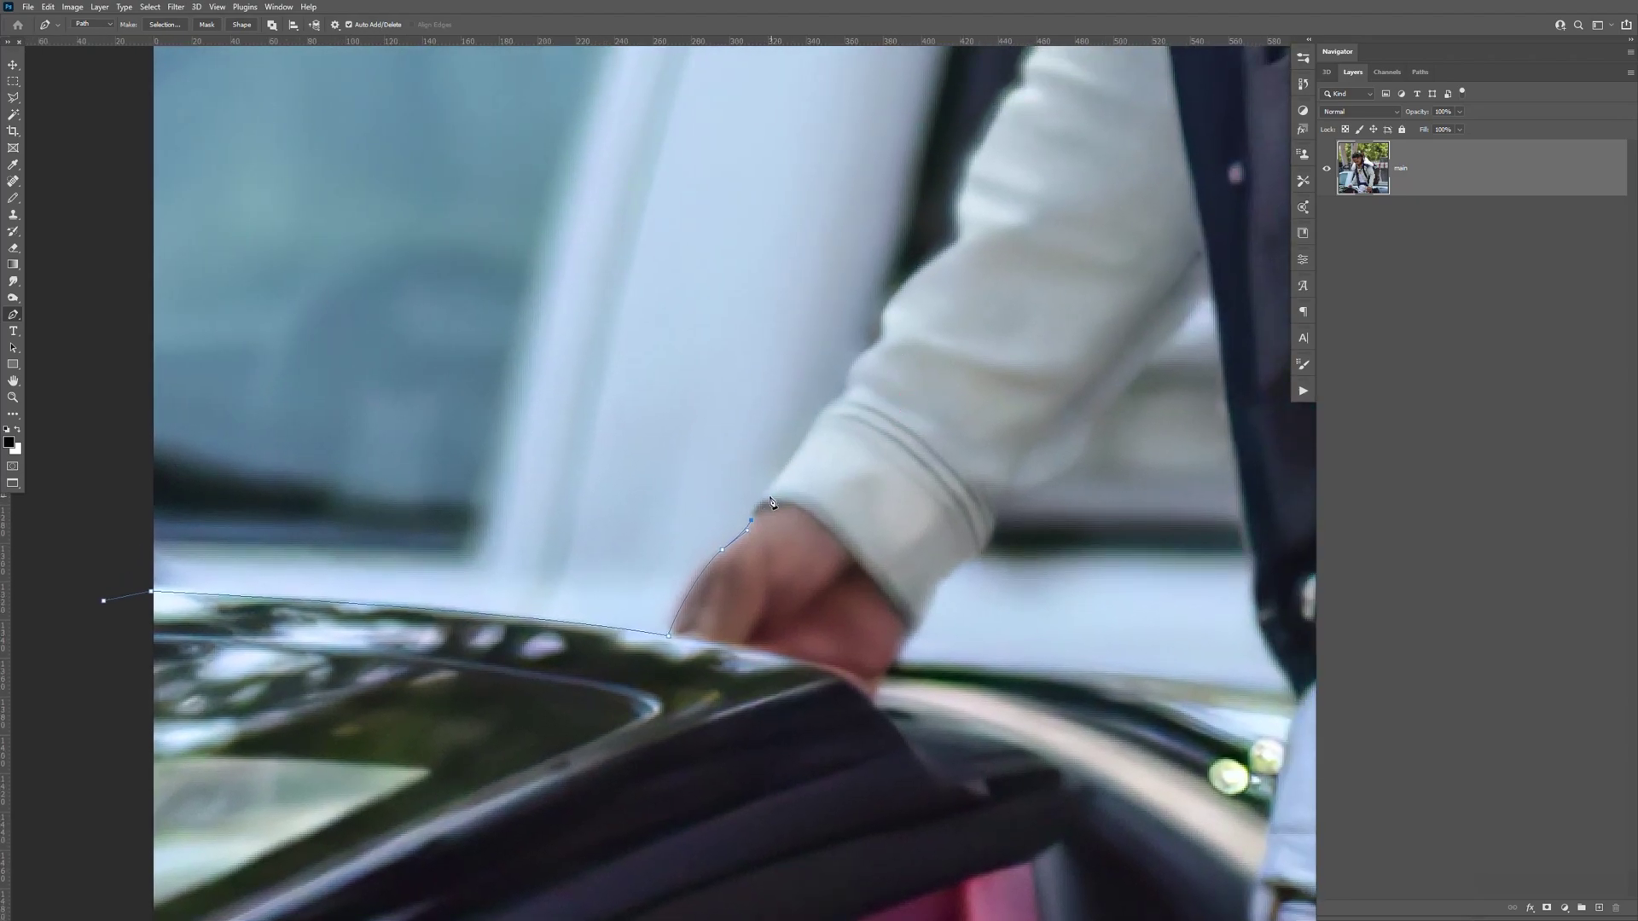
left_click_drag(765, 494, 843, 394)
left_click(845, 393)
left_click(862, 356)
left_click(881, 337)
left_click_drag(907, 284, 904, 447)
left_click(959, 244)
Trace the path up the outer edge of the sleeve, following its folds with closely spaced anchor points
key("space")
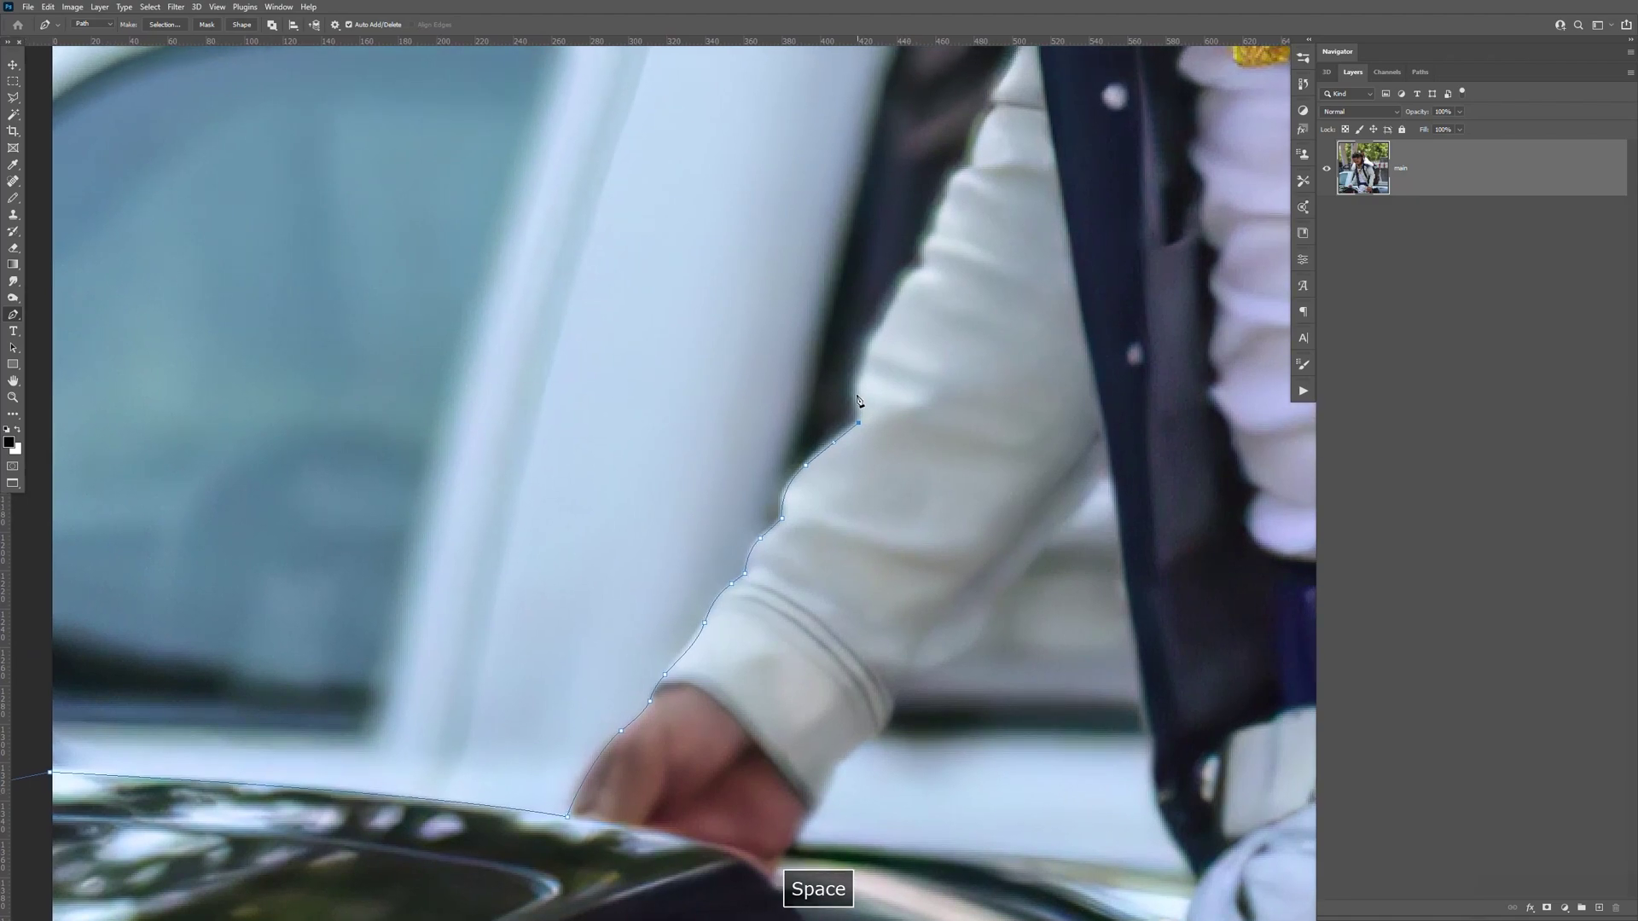
left_click_drag(858, 381, 865, 359)
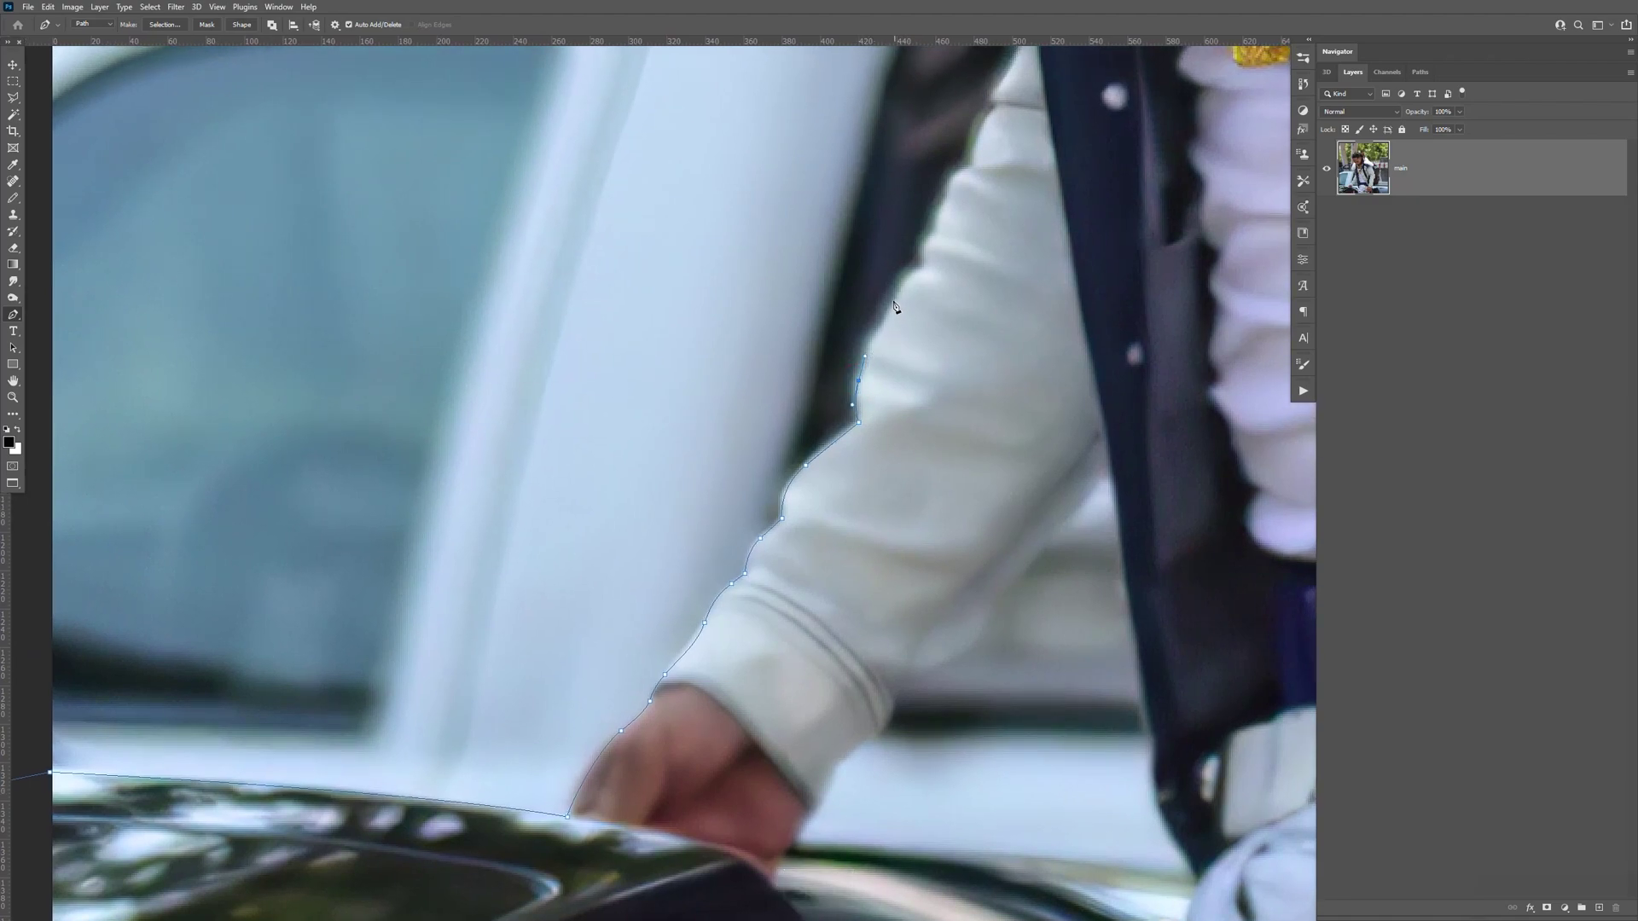
left_click(877, 330)
left_click(906, 280)
left_click(920, 271)
key("space")
left_click_drag(959, 271, 849, 495)
left_click(817, 465)
left_click(827, 451)
left_click(831, 425)
left_click_drag(842, 404, 848, 398)
left_click(857, 388)
left_click(883, 333)
Extend the path along the top of the sleeve to the edge of the dark denim jacket front
key("space")
left_click_drag(907, 286, 841, 423)
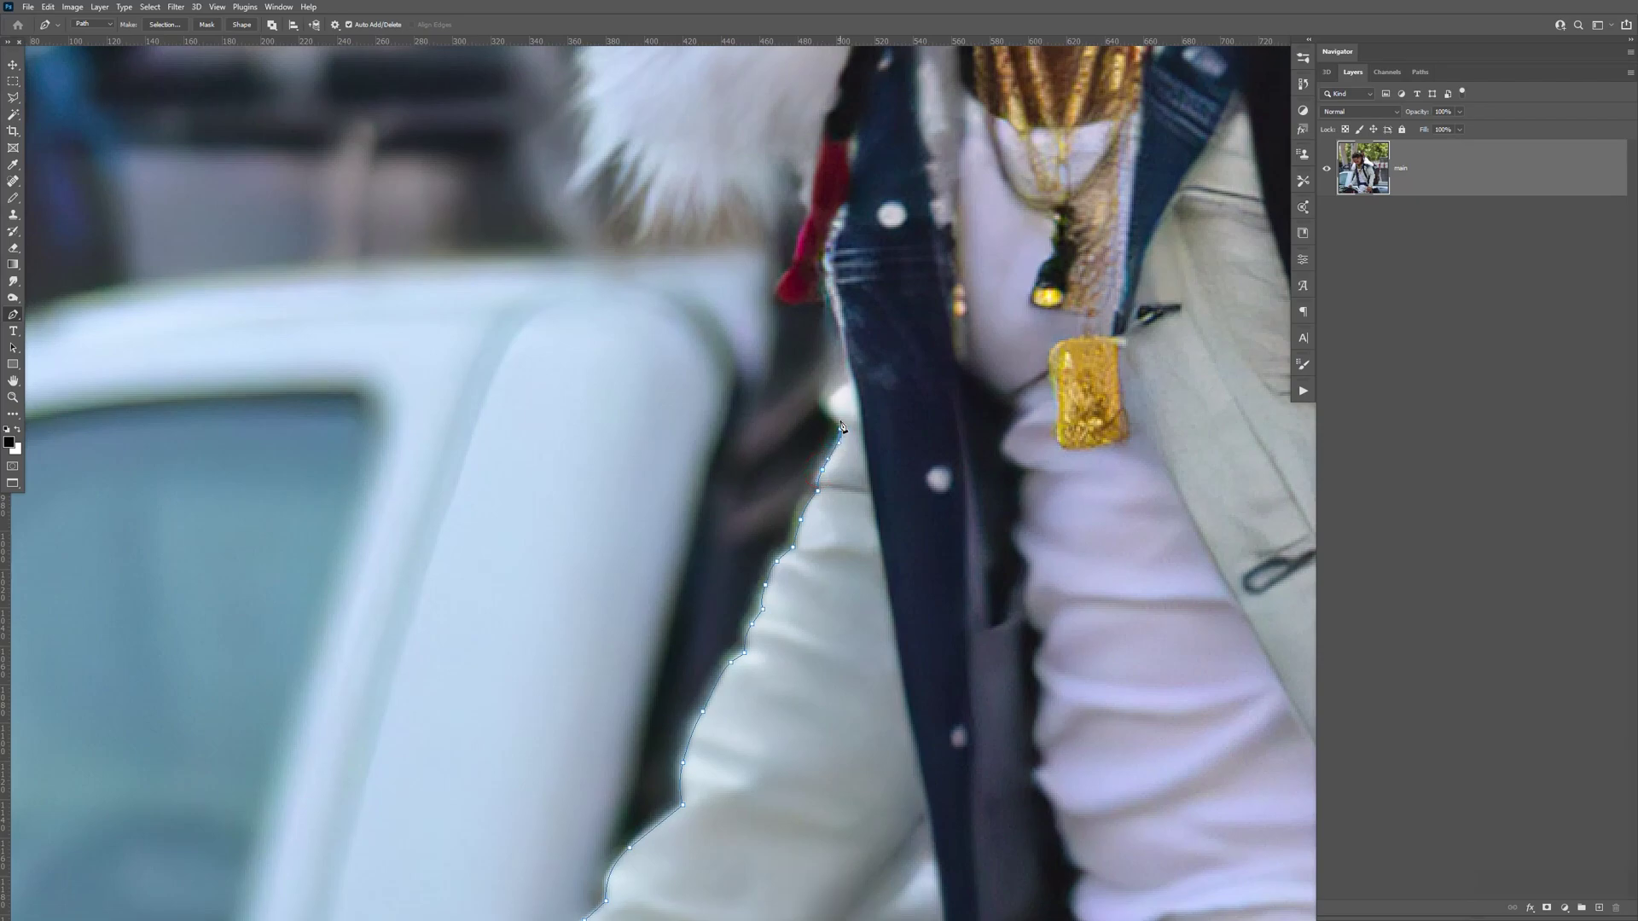
left_click(821, 411)
left_click(833, 386)
left_click(851, 368)
Trace the jacket's front edge and around the hanging red dreadlock tip, up to the fur collar
key("space")
left_click_drag(864, 235, 850, 410)
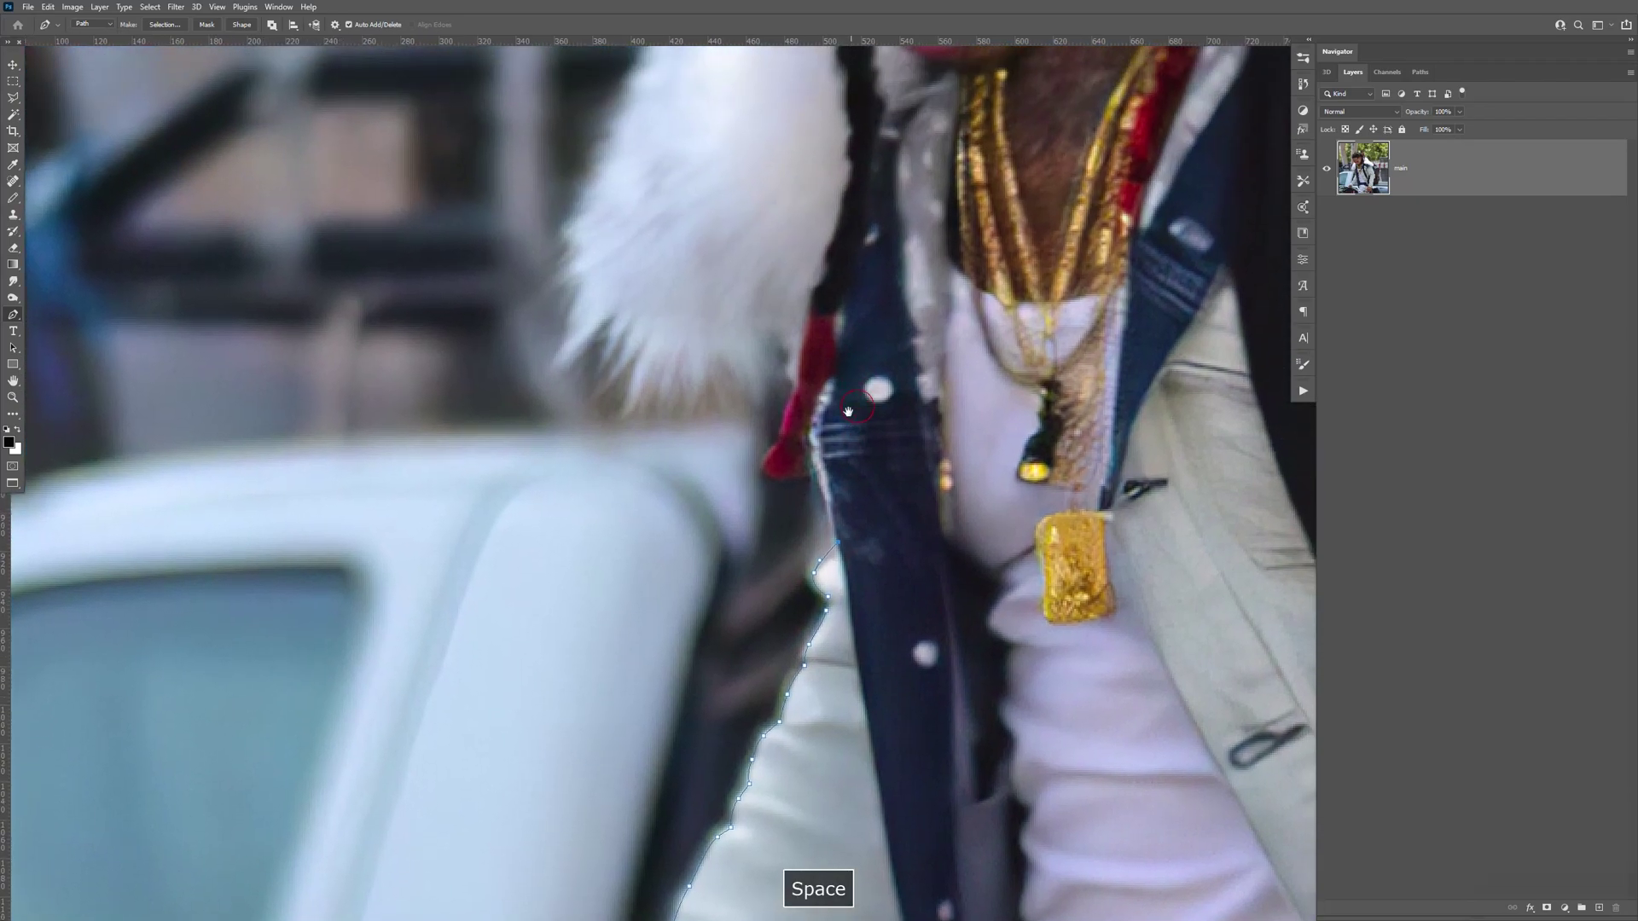
left_click(809, 439)
left_click(804, 425)
left_click_drag(802, 445, 760, 467)
left_click(790, 395)
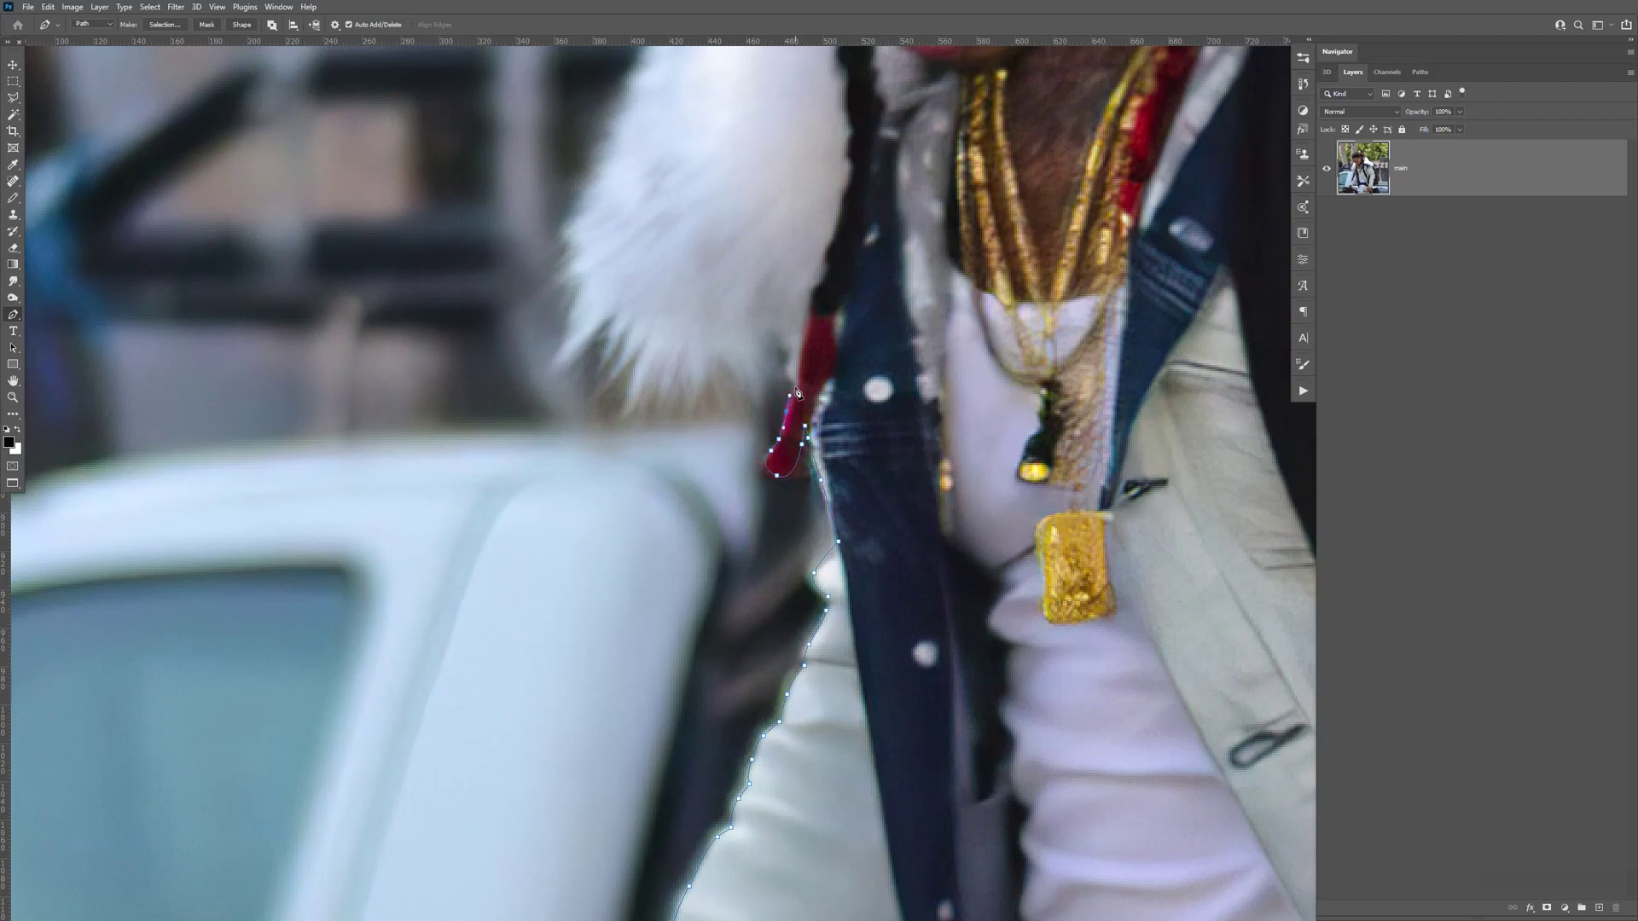
key("space")
left_click_drag(811, 383, 797, 505)
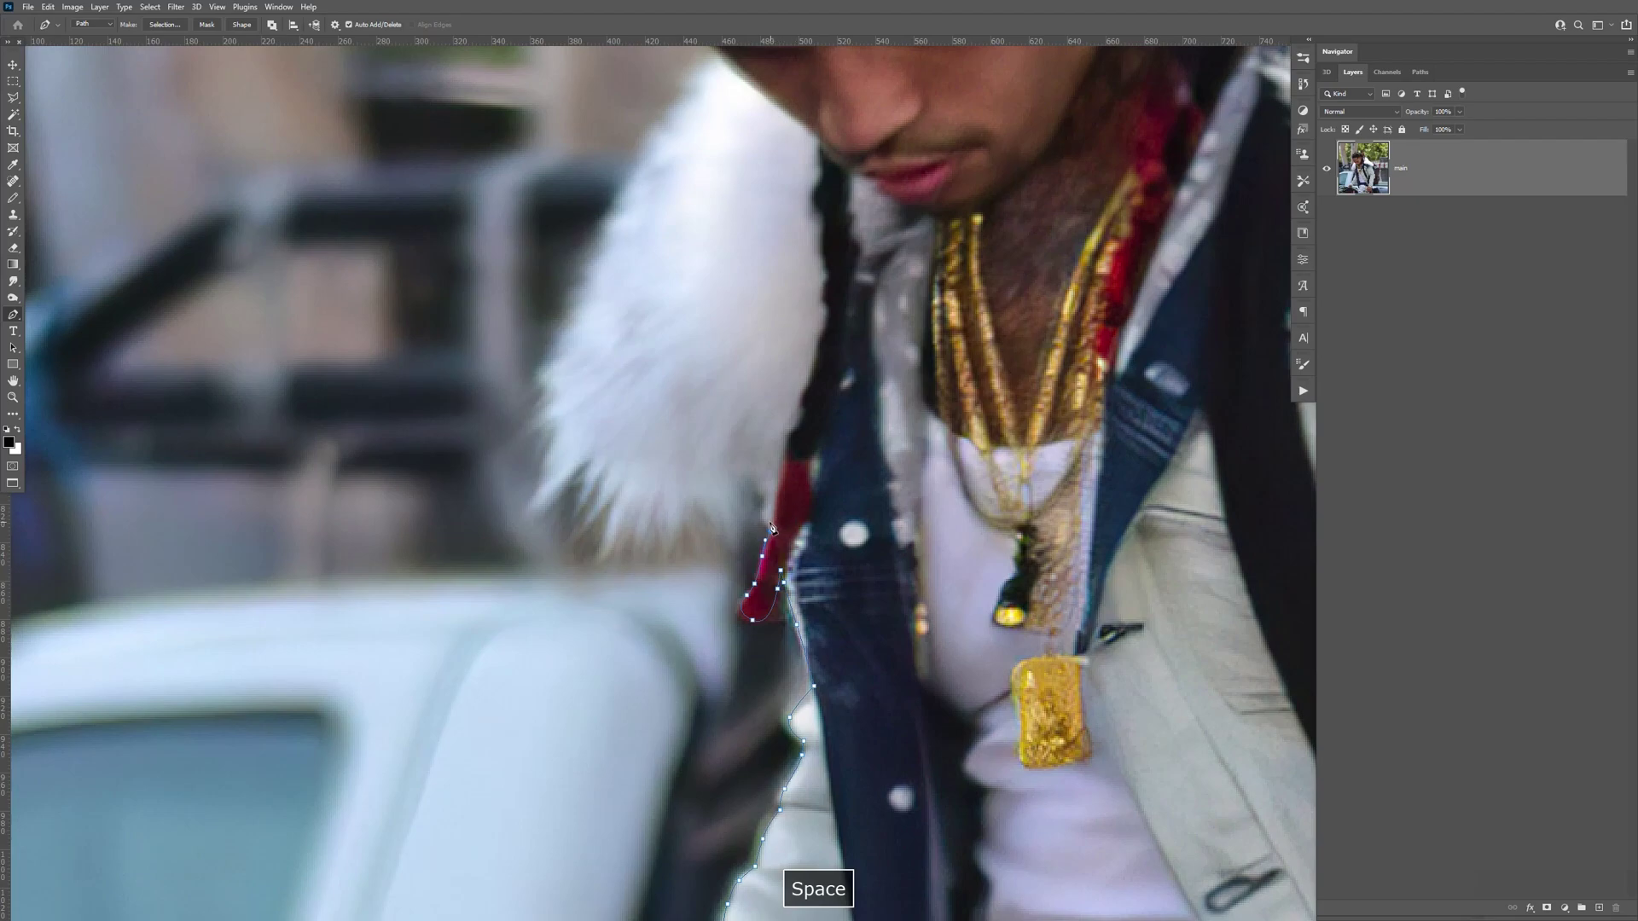
key("space")
left_click_drag(797, 442, 798, 548)
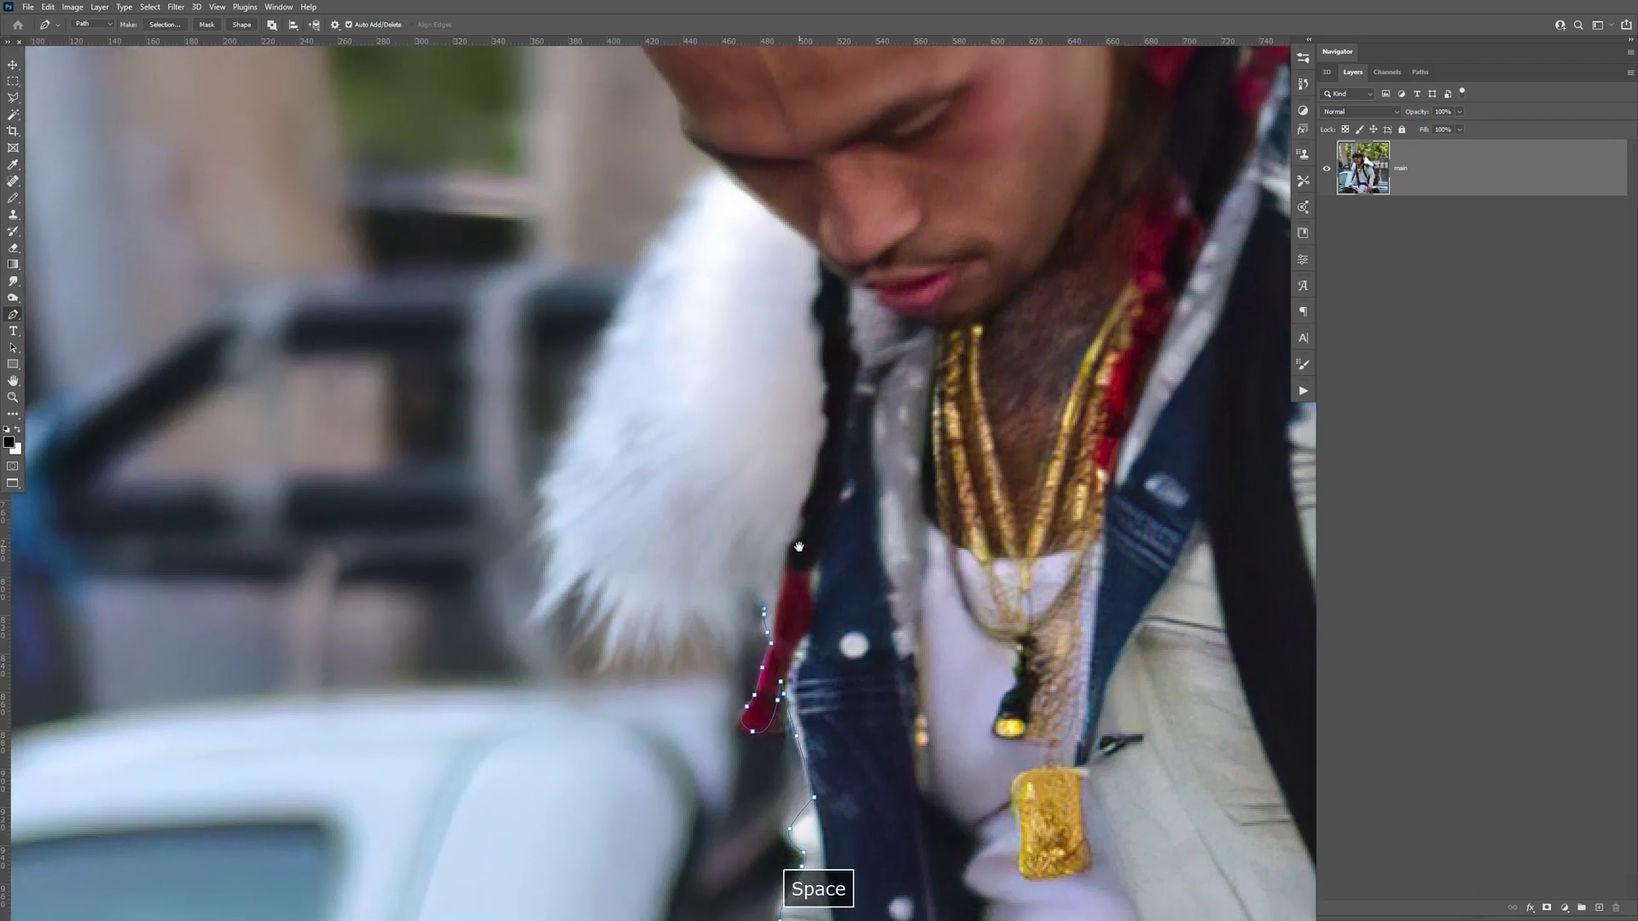
left_click(743, 593)
left_click(732, 638)
left_click_drag(709, 612, 689, 610)
left_click_drag(682, 615, 678, 624)
left_click(668, 644)
left_click(658, 606)
left_click(644, 638)
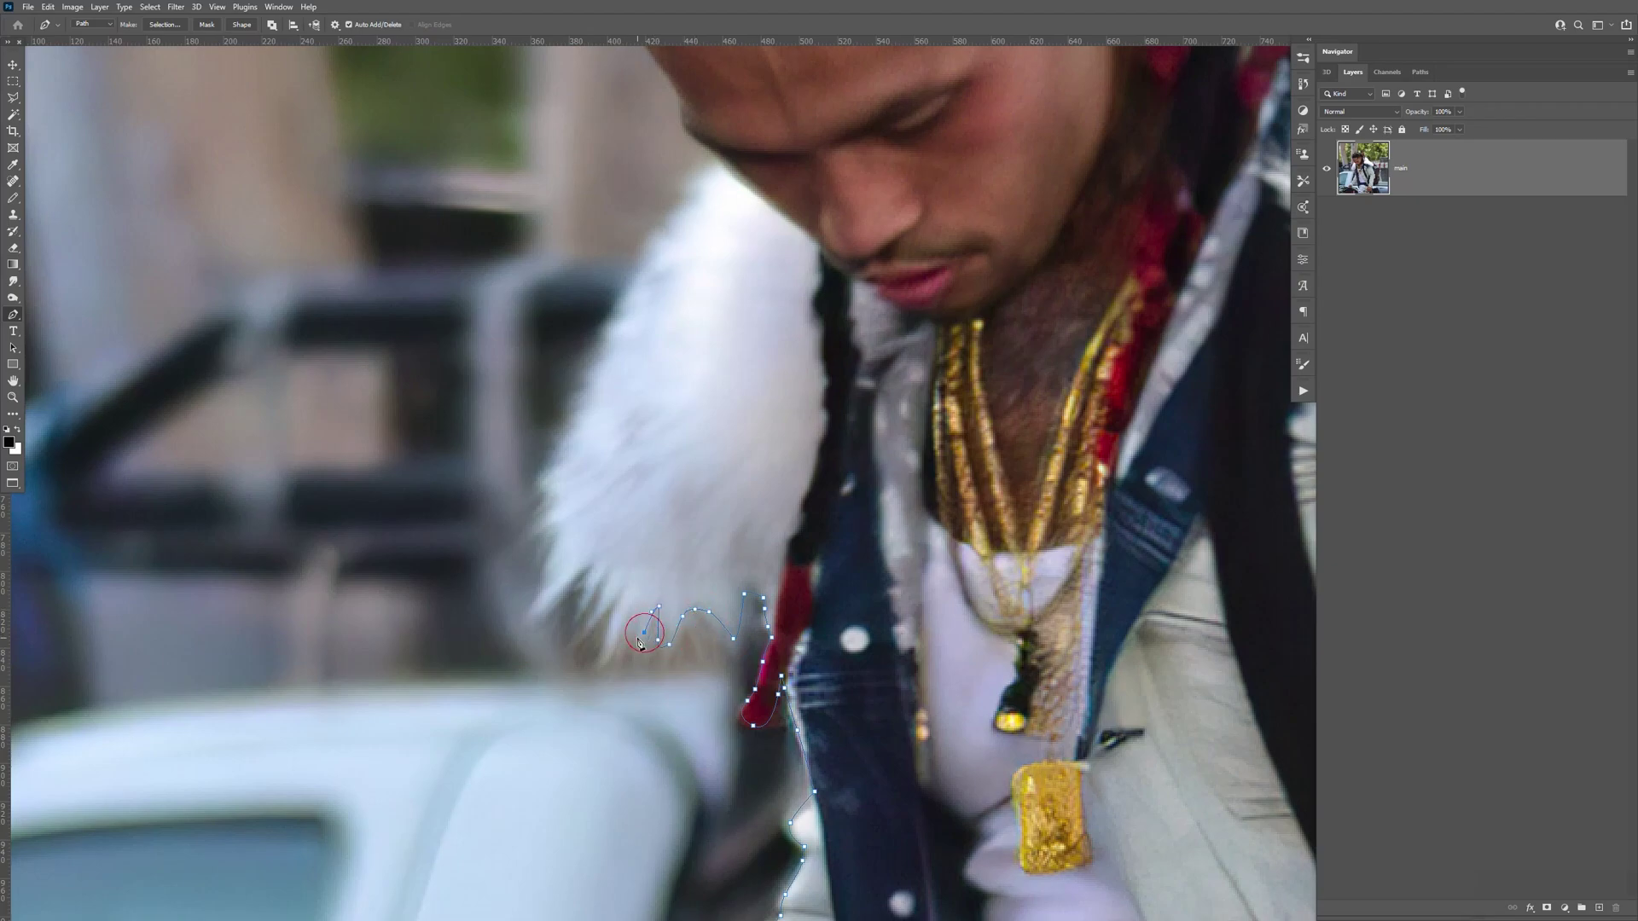
left_click(626, 619)
left_click(610, 644)
left_click(624, 595)
key("ctrl+z")
key("ctrl+z")
Outline the hanging fur collar with a few smooth curve segments, ignoring individual tufts, up toward the face
left_click_drag(760, 590, 734, 589)
left_click_drag(568, 513, 530, 391)
left_click_drag(657, 266, 683, 220)
left_click_drag(531, 389, 549, 439)
left_click_drag(701, 181, 705, 175)
Trace the path along the brow and forehead from the fur collar up to the hairline
key("space")
left_click_drag(759, 241, 800, 476)
left_click_drag(724, 355, 765, 484)
left_click(722, 332)
key("space")
left_click(698, 415)
left_click(664, 321)
left_click(658, 273)
Outline the front of the hair from the hairline up toward the crown with closely spaced anchor points
key("space")
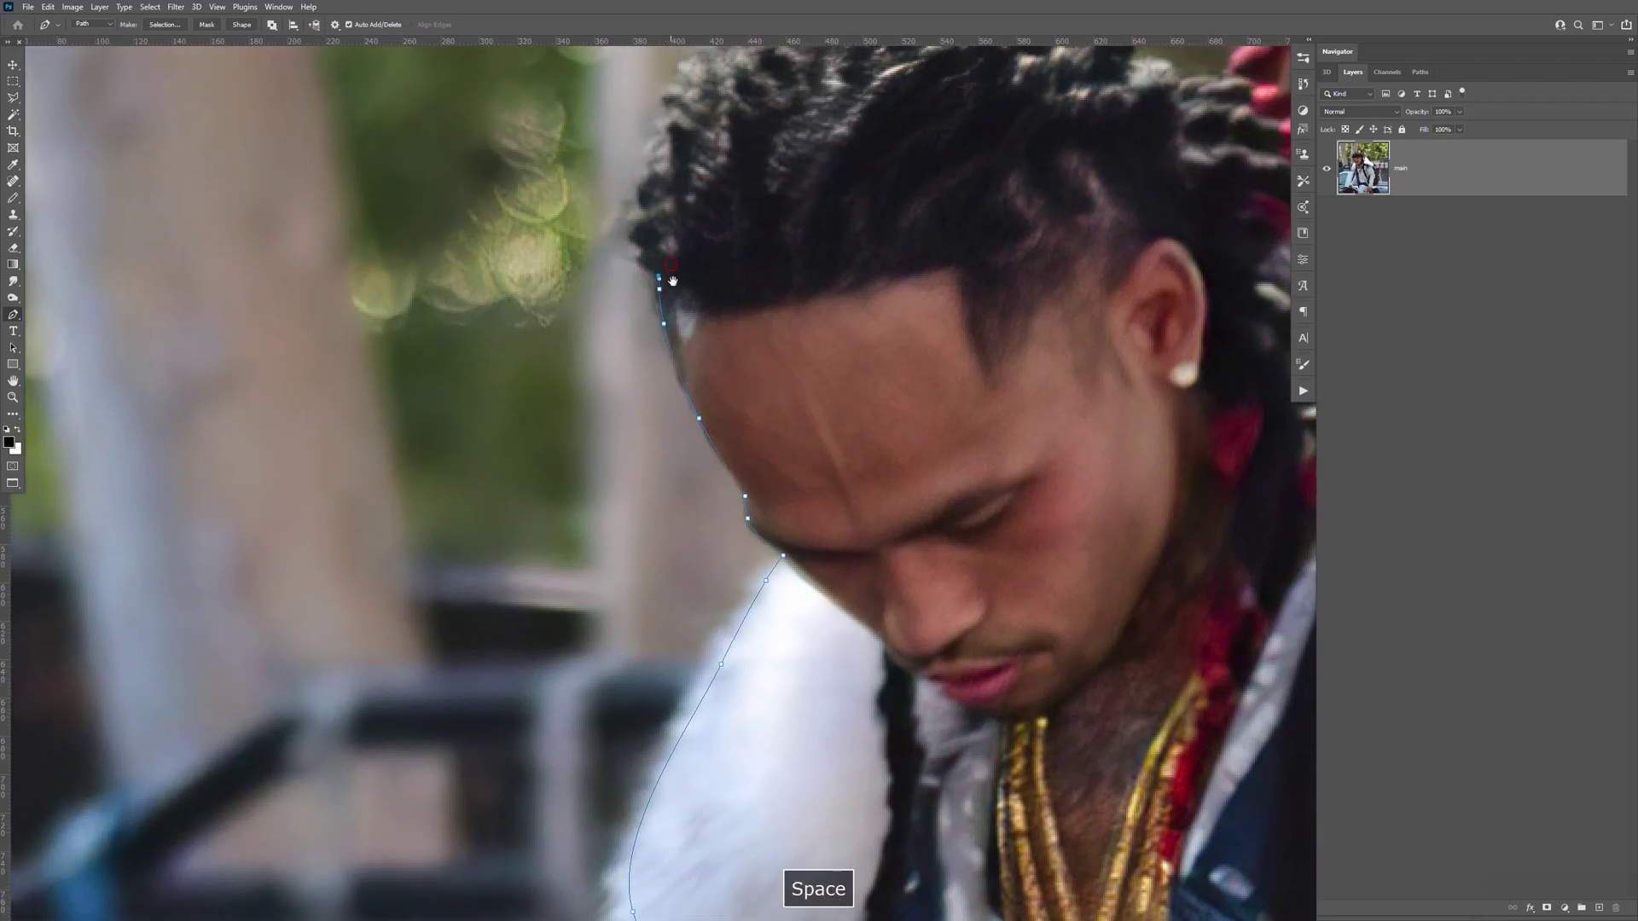
left_click_drag(671, 271, 696, 448)
left_click(663, 429)
left_click(662, 413)
left_click(656, 396)
left_click(664, 382)
left_click(664, 368)
left_click(668, 349)
left_click(672, 331)
left_click(677, 315)
left_click(683, 298)
left_click(688, 282)
left_click(693, 268)
left_click(699, 255)
left_click(704, 243)
left_click(712, 233)
left_click(721, 226)
left_click(729, 220)
left_click(740, 210)
left_click(748, 203)
left_click(758, 195)
left_click(765, 188)
left_click(774, 179)
left_click(783, 174)
left_click(790, 166)
left_click(794, 155)
Trace the path over the crown of the head, following the bumps of the dreadlocks
left_click_drag(835, 135, 738, 307)
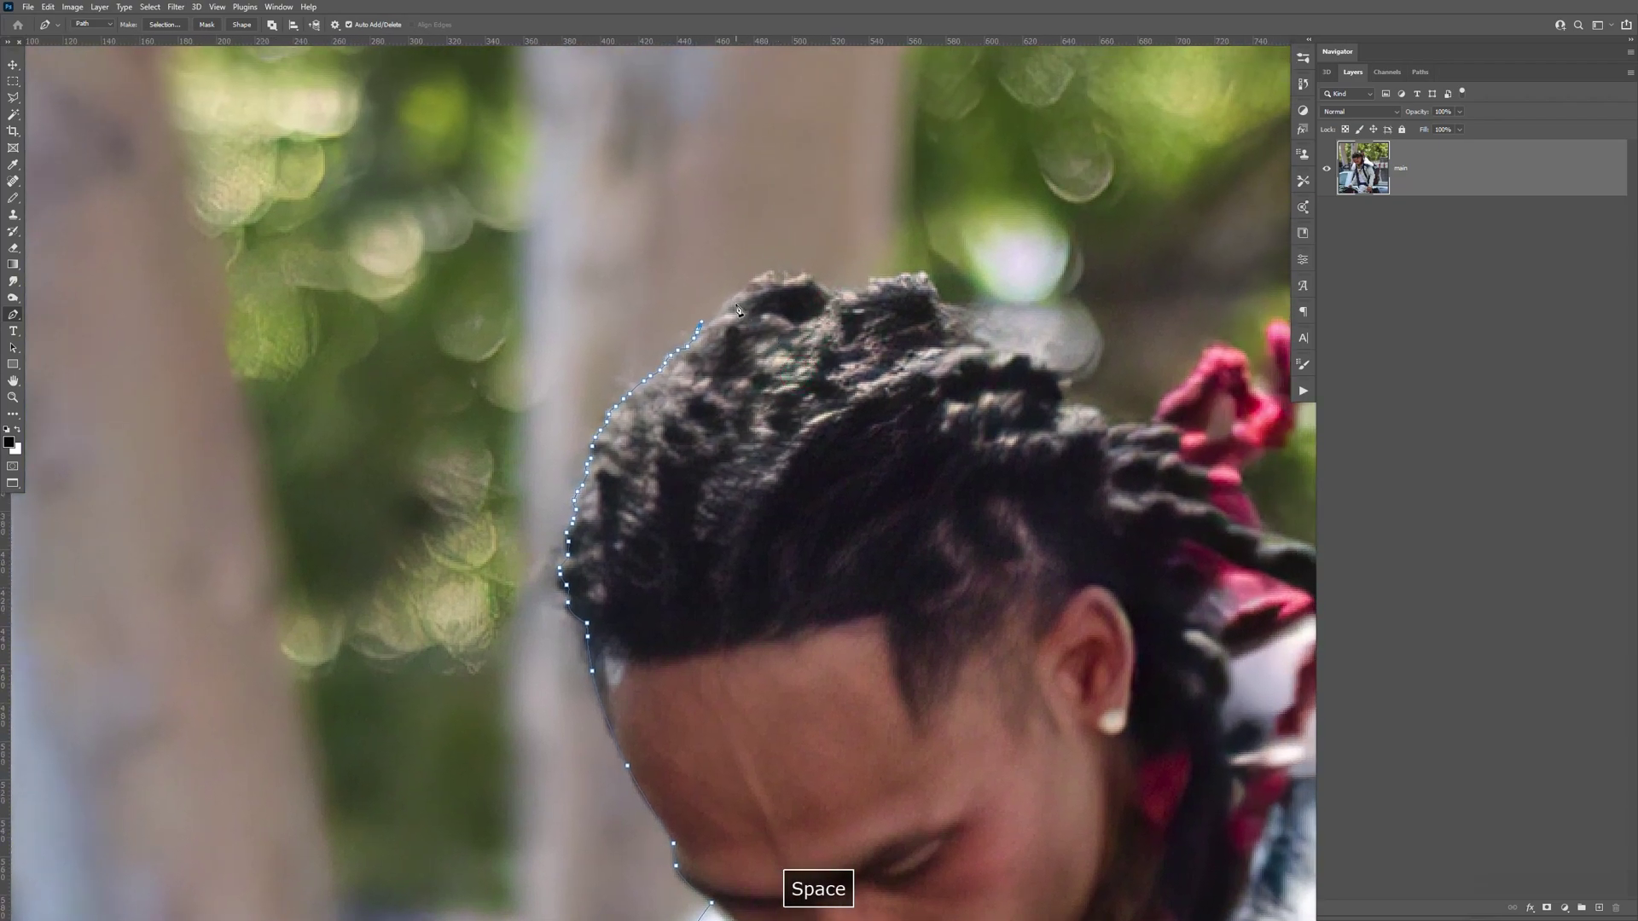
left_click(715, 312)
left_click(721, 304)
left_click(730, 296)
left_click(739, 284)
left_click(751, 276)
left_click(766, 269)
left_click(780, 269)
left_click(793, 271)
left_click(807, 275)
left_click(818, 281)
left_click(828, 288)
left_click(841, 291)
left_click(853, 290)
left_click(863, 284)
left_click(873, 278)
left_click(883, 277)
left_click(896, 276)
left_click(908, 274)
left_click(921, 273)
left_click(929, 284)
Continue the path down the back slope of the dark hair toward the red dreadlocks
key("space")
left_click_drag(943, 315, 820, 279)
left_click(842, 275)
left_click(853, 282)
left_click(863, 291)
left_click(871, 300)
left_click(881, 307)
left_click(891, 312)
left_click(899, 316)
left_click(911, 319)
left_click(922, 324)
left_click(934, 332)
left_click(942, 336)
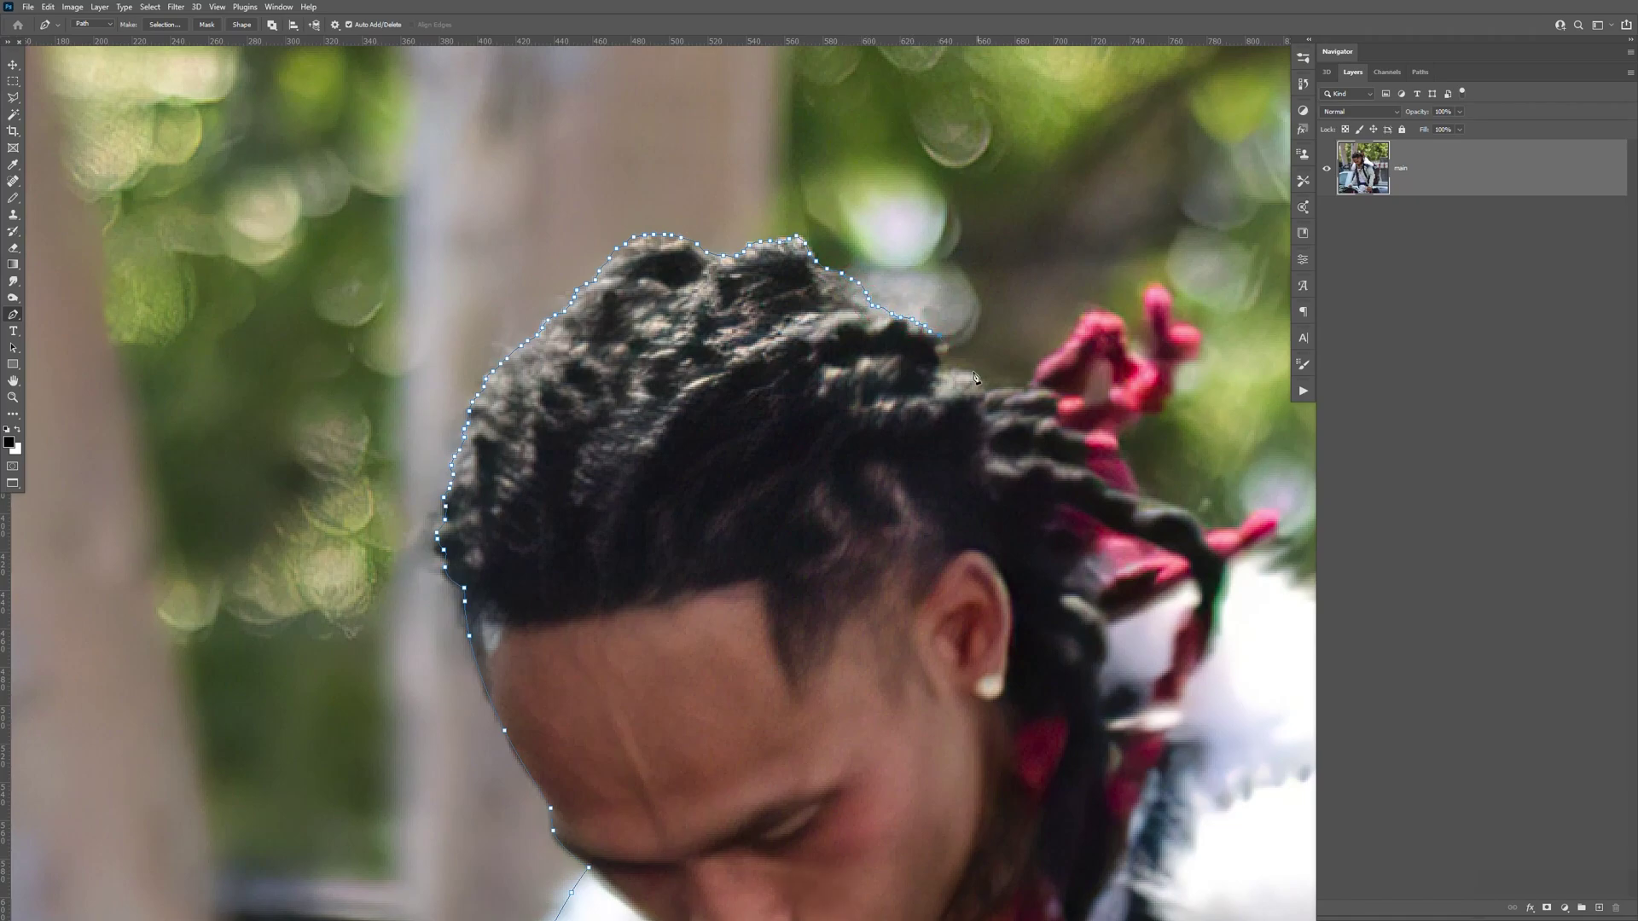
left_click(963, 372)
left_click(979, 380)
Trace the path along the back of the dark hair to the base of the red dreadlocks
key("space")
left_click_drag(991, 422, 896, 412)
left_click(889, 385)
left_click(904, 381)
left_click(916, 379)
left_click(928, 378)
Outline the first red dreadlock loop, going up over its top and down its far side
left_click(942, 361)
left_click(954, 351)
left_click(966, 340)
left_click(976, 328)
left_click(985, 313)
left_click(1004, 299)
left_click(1018, 305)
left_click(1027, 318)
left_click(1032, 334)
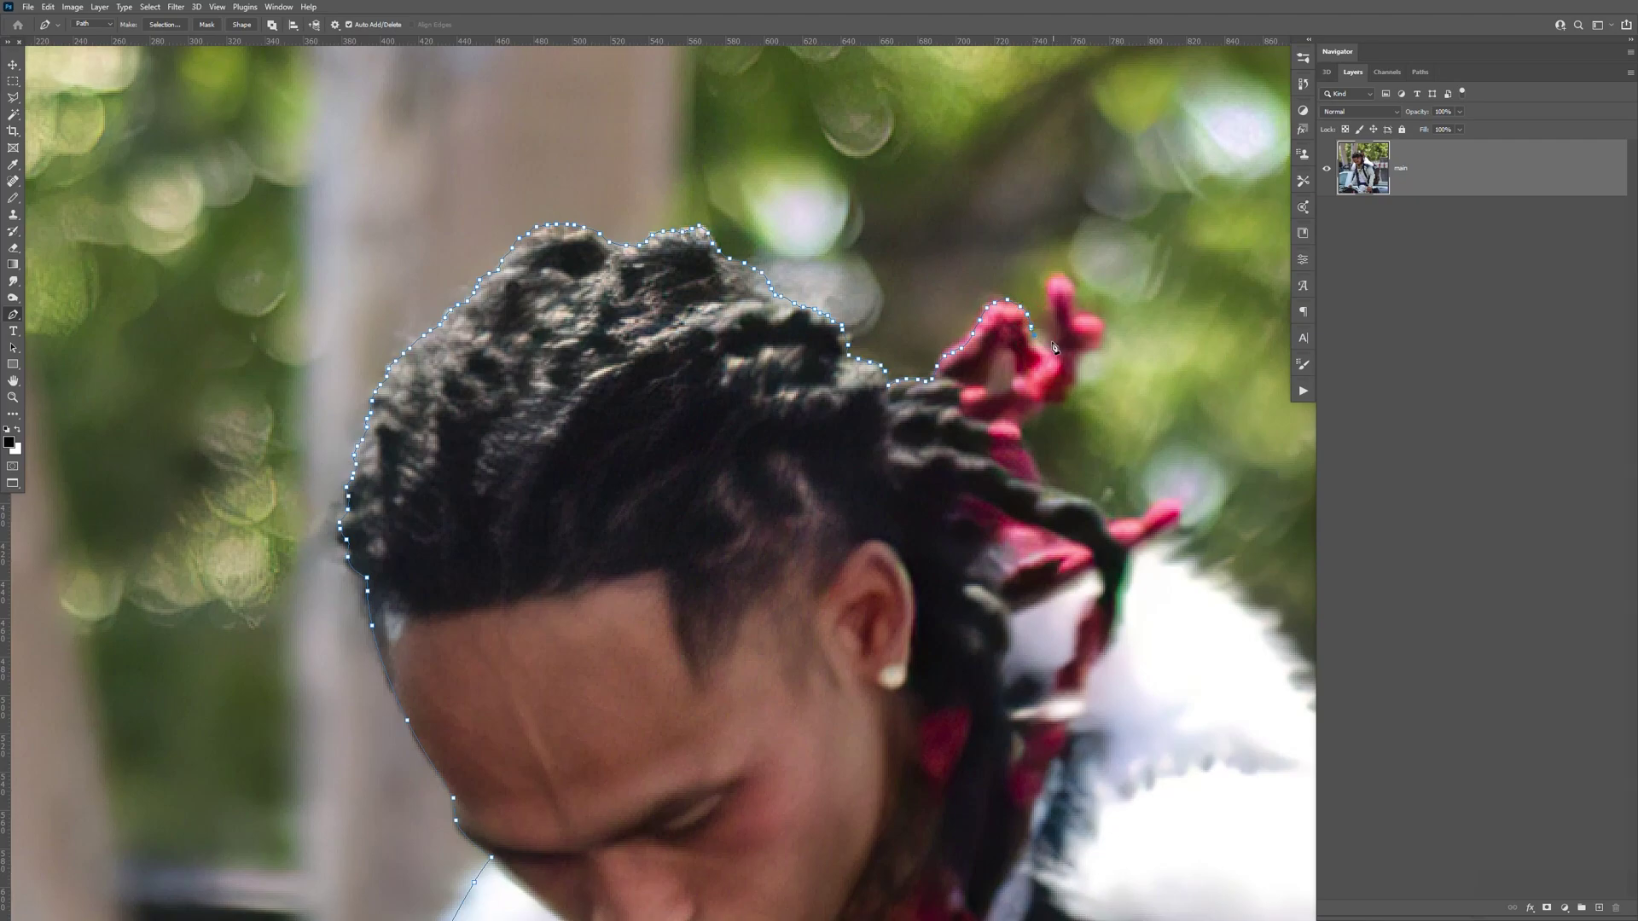
Trace the path around the upright forked tips of the red dreadlocks
left_click(1051, 341)
left_click(1051, 324)
left_click(1050, 307)
left_click(1051, 284)
left_click(1062, 279)
left_click(1068, 294)
left_click(1071, 311)
left_click(1079, 320)
left_click(1095, 322)
left_click(1104, 329)
left_click(1095, 341)
left_click(1085, 348)
left_click(1074, 354)
Continue the path down the back edge of the red dreadlock below the forked tips
left_click_drag(1072, 377, 1063, 395)
left_click(1057, 401)
left_click(1044, 406)
left_click(1036, 411)
left_click(1026, 421)
left_click(1019, 431)
left_click(1022, 444)
left_click(1024, 450)
Trace the path along the lower dark dreadlock and around its protruding red tip to the fur collar
left_click_drag(1057, 501, 992, 388)
left_click(977, 393)
left_click(1032, 412)
left_click(1068, 422)
left_click(1100, 409)
left_click(1113, 415)
left_click(1085, 441)
left_click(1074, 453)
Trace the outer edge of the fur collar down the man's back to the backpack
key("space")
left_click_drag(1140, 526, 1041, 476)
key("space")
mouse_move(1188, 631)
left_mouse_down()
mouse_move(689, 426)
mouse_move(721, 390)
mouse_move(791, 451)
left_mouse_up()
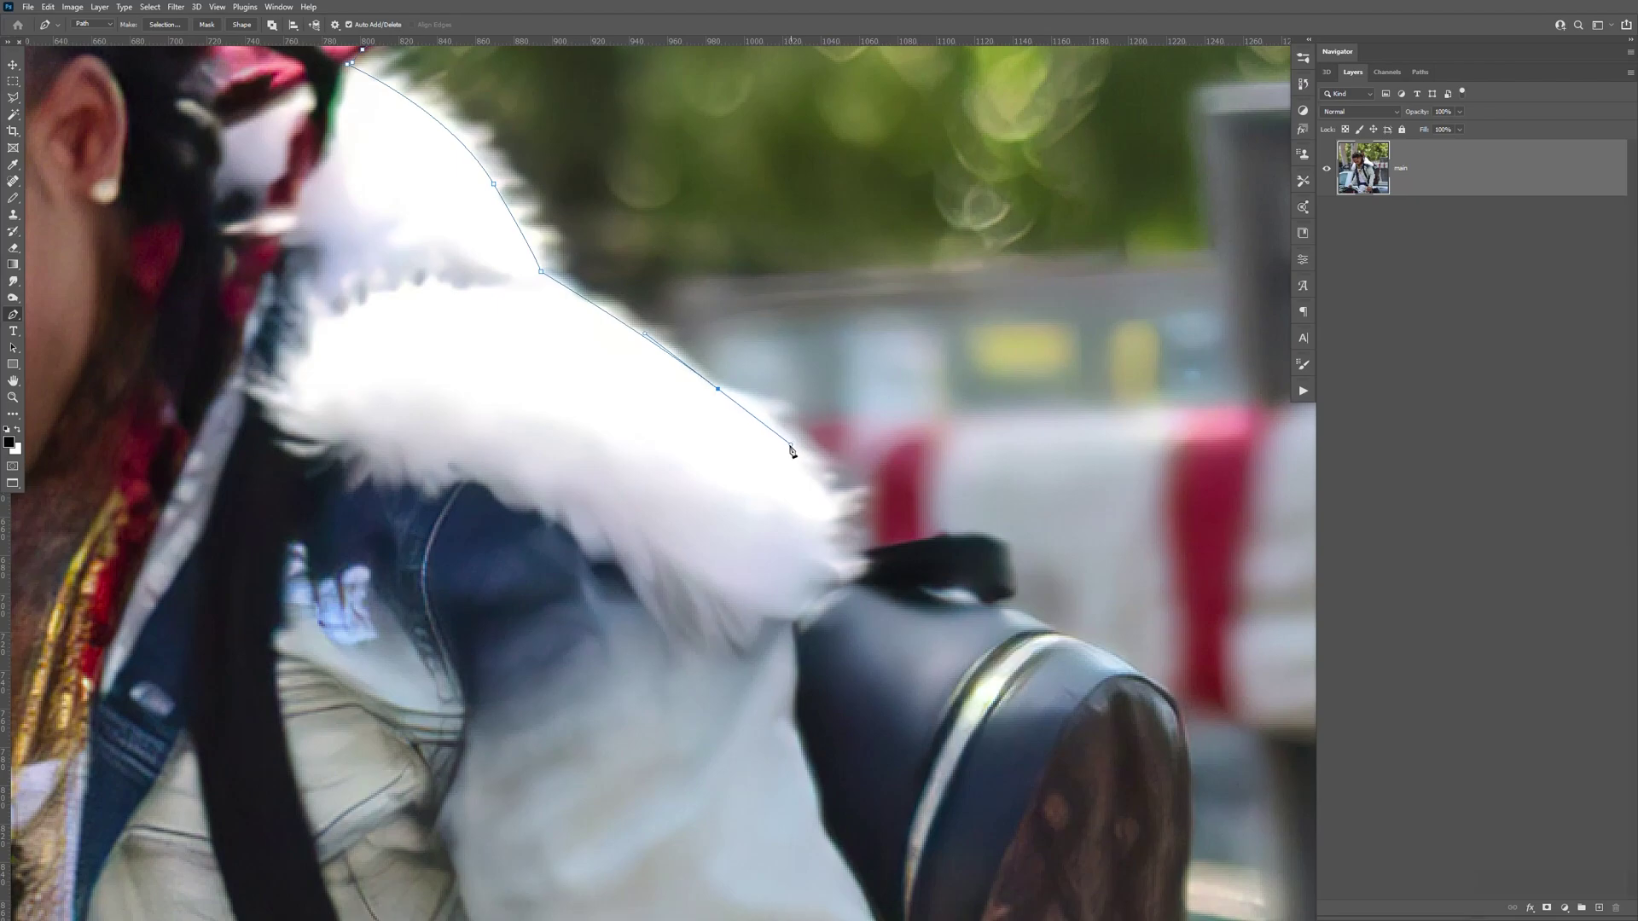
left_click_drag(832, 517, 841, 579)
left_click(838, 560)
Outline the backpack's top handle, its curved top and the upper part of its back side
left_click_drag(969, 536, 1004, 598)
left_click(991, 603)
key("space")
left_click_drag(1129, 720, 928, 508)
left_click_drag(850, 418, 976, 498)
key("space")
left_click_drag(1021, 798, 990, 416)
left_click_drag(952, 301, 934, 439)
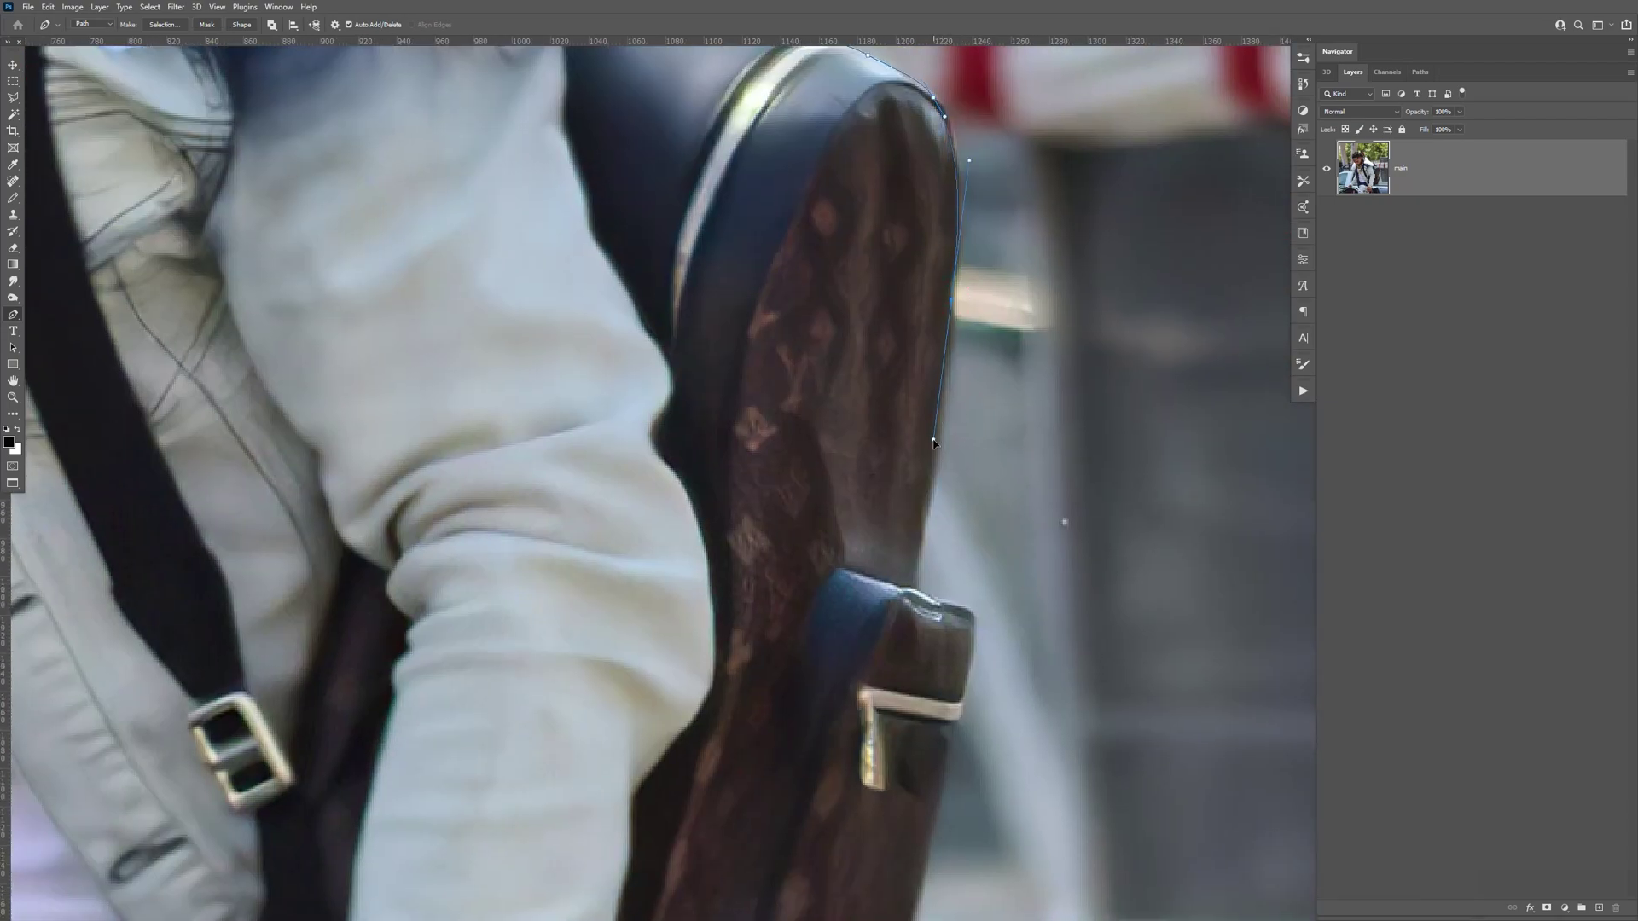
Continue the path down the backpack's back side and over the top of its outer pocket
left_click(917, 587)
key("space")
left_click_drag(919, 597, 952, 537)
left_click(946, 546)
key("space")
left_click_drag(936, 597, 941, 502)
Trace the path down the lower side of the backpack and along its base to the jacket sleeve
left_click_drag(928, 560, 1008, 278)
left_click_drag(945, 470, 776, 581)
left_click(830, 538)
left_click(678, 597)
left_click(660, 601)
left_click(657, 610)
Extend the path along the car's upper edge from the sleeve to beyond the edge of the photo
left_click_drag(1002, 637, 783, 563)
left_click_drag(847, 454, 839, 452)
left_click_drag(855, 382, 1055, 388)
left_click(1086, 394)
Close the path with anchor points outside the canvas, around the lower part of the photo back to the starting point
key("ctrl+minus")
key("ctrl+minus")
key("ctrl+minus")
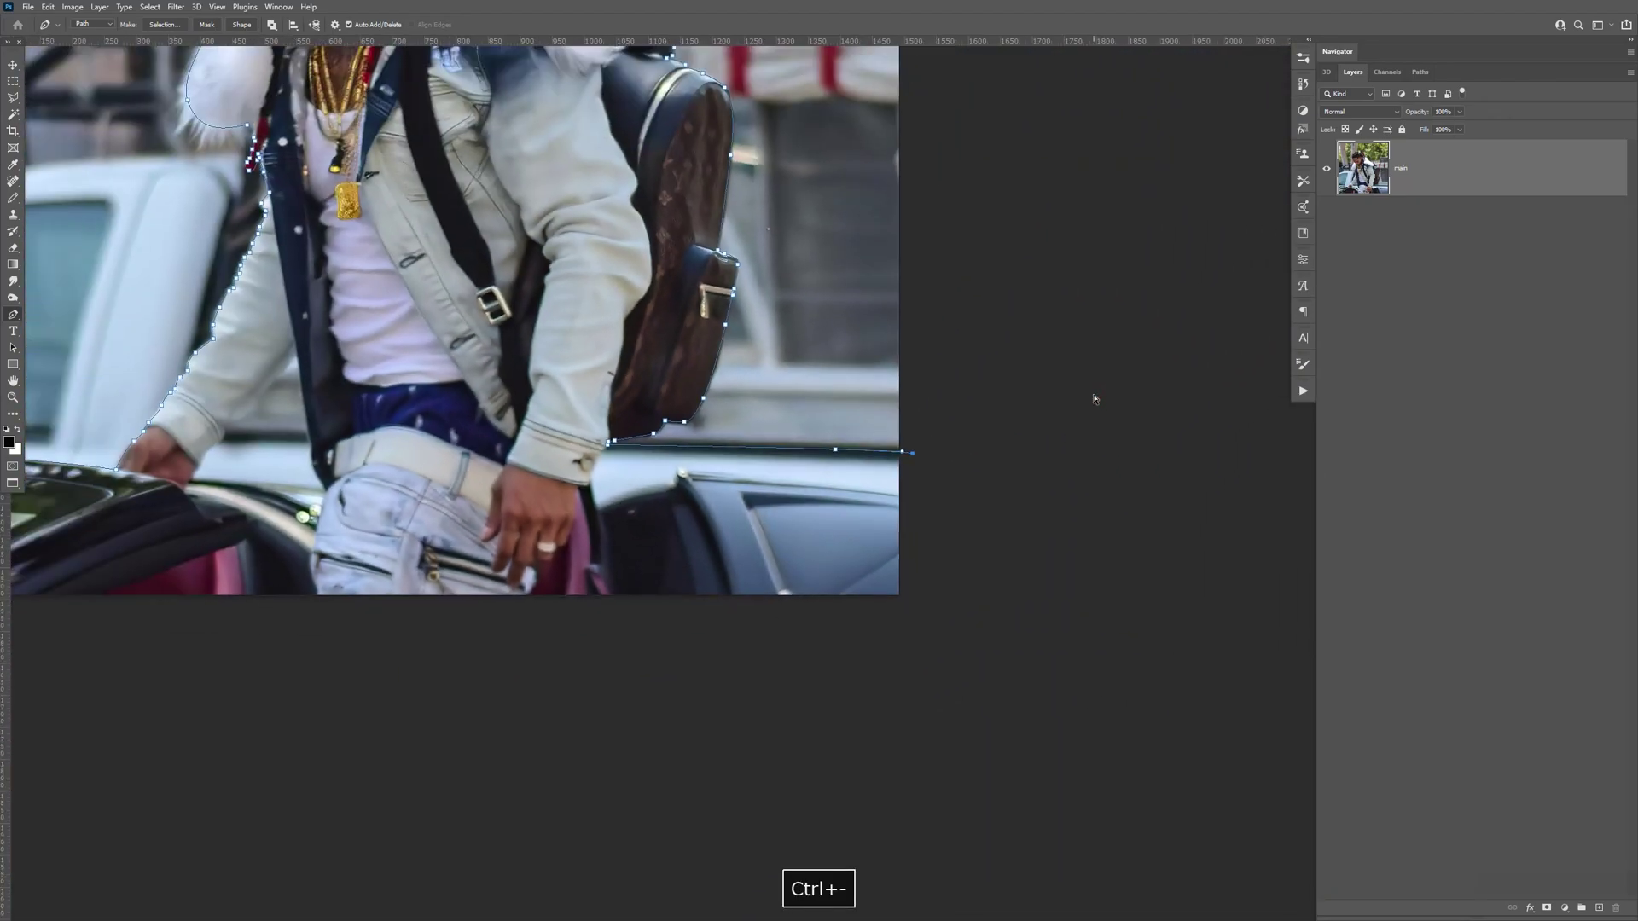
left_click(992, 643)
left_click(330, 733)
left_click(145, 601)
left_click(158, 504)
left_click(228, 469)
key("space")
left_click_drag(641, 179, 959, 483)
key("ctrl+equal")
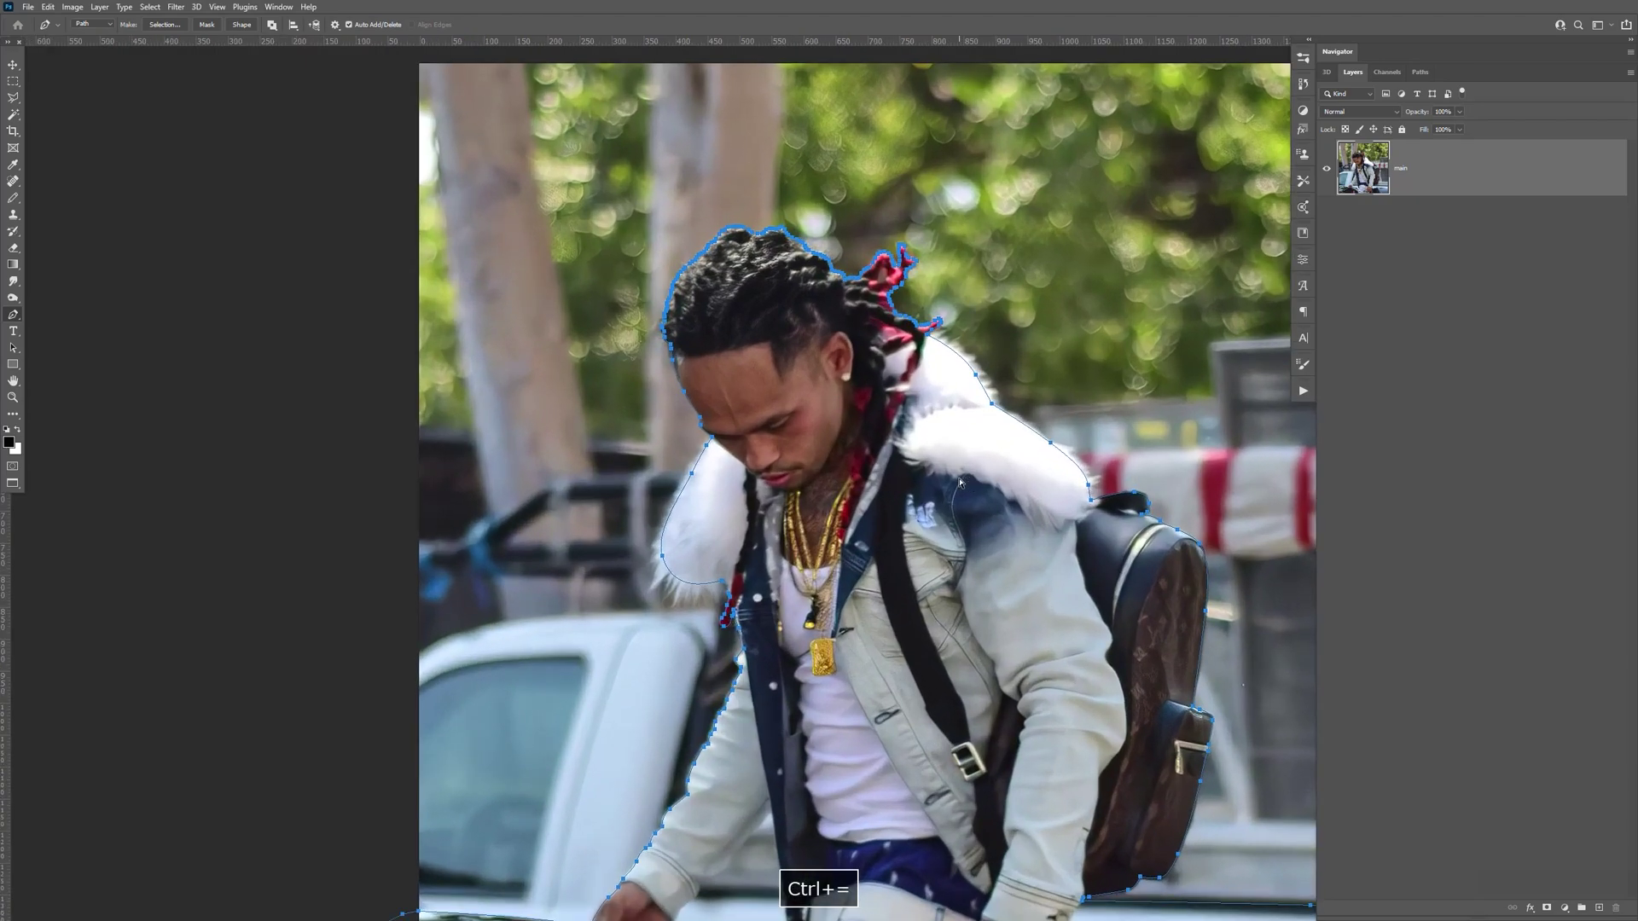
key("ctrl+minus")
left_click_drag(958, 521, 952, 523)
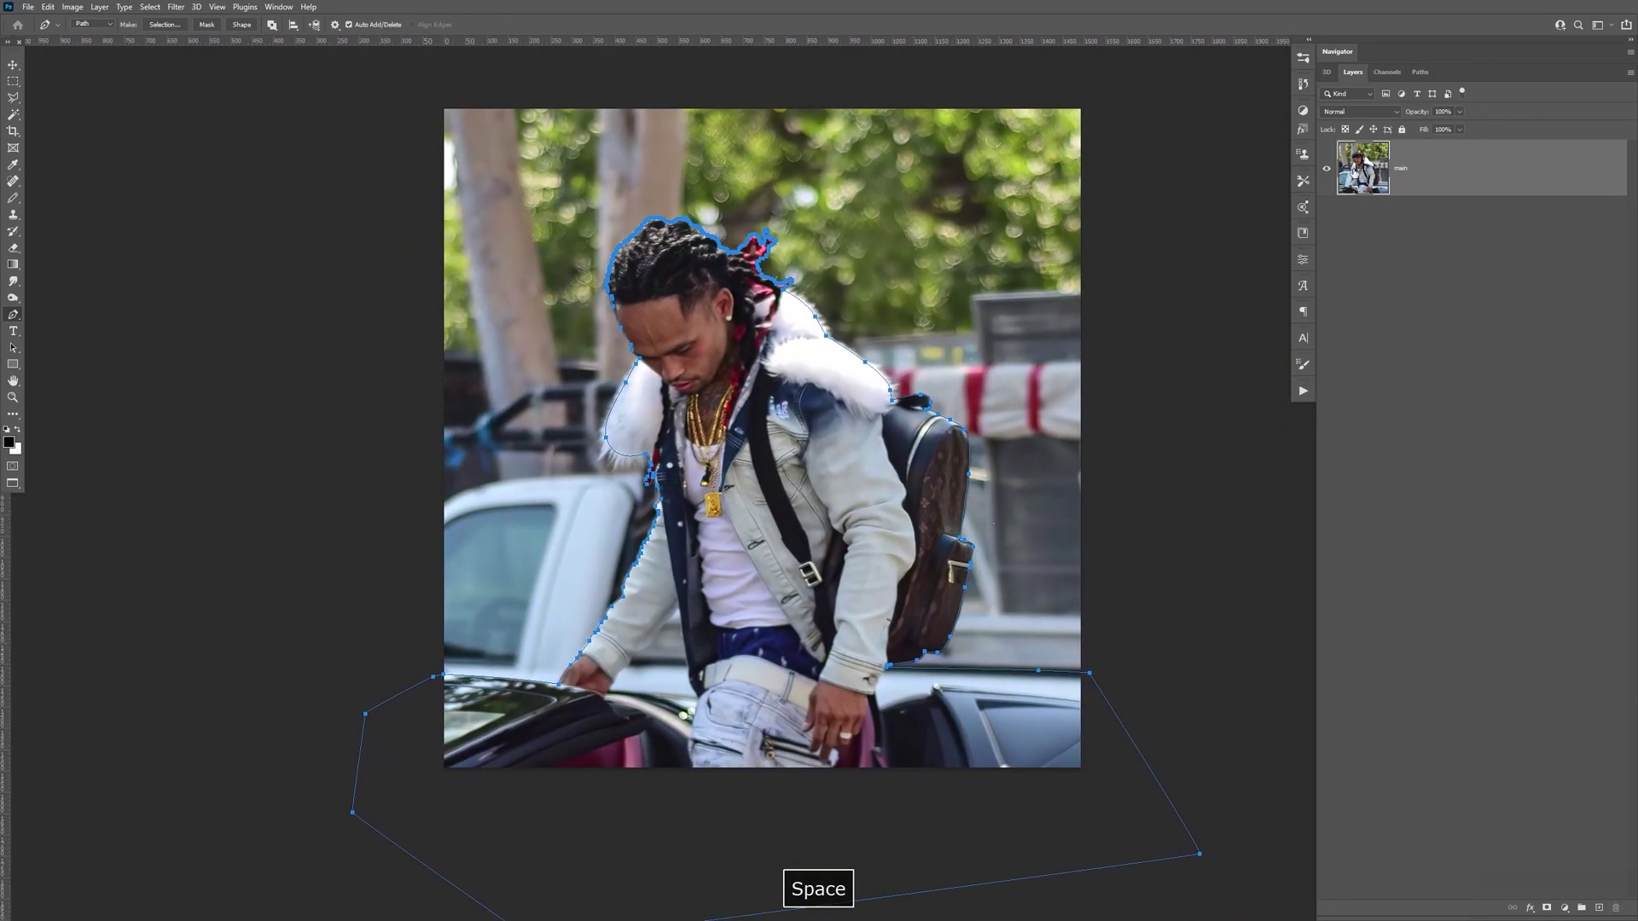
Load the work path as a selection and copy the selected man and car to a new layer
left_click(1420, 71)
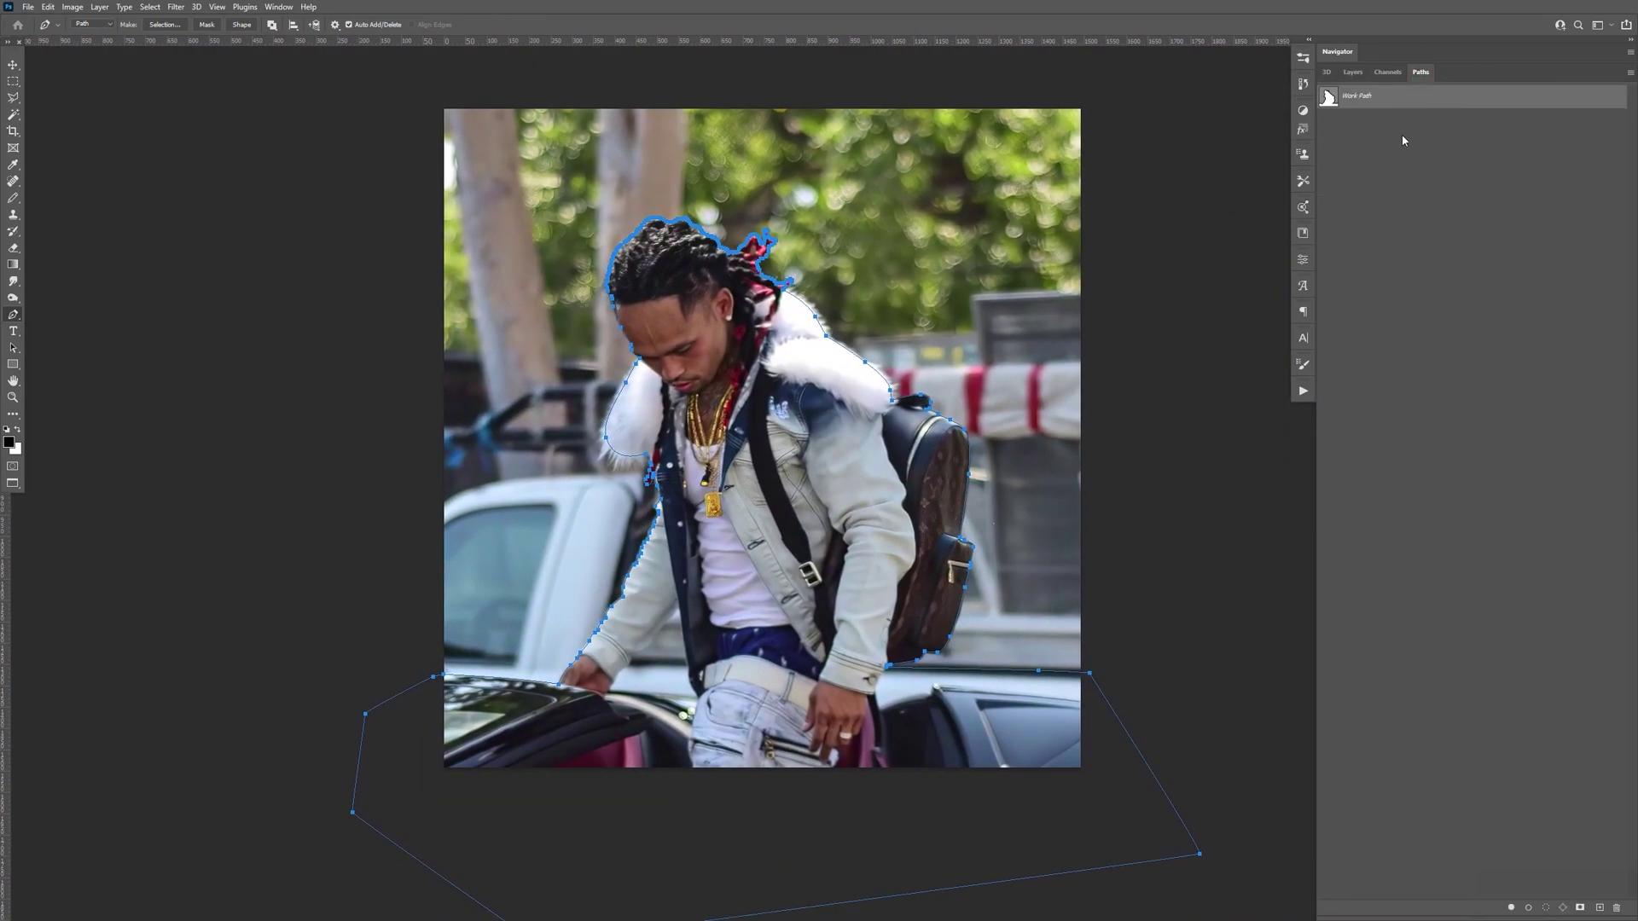
left_click(1331, 100, "ctrl")
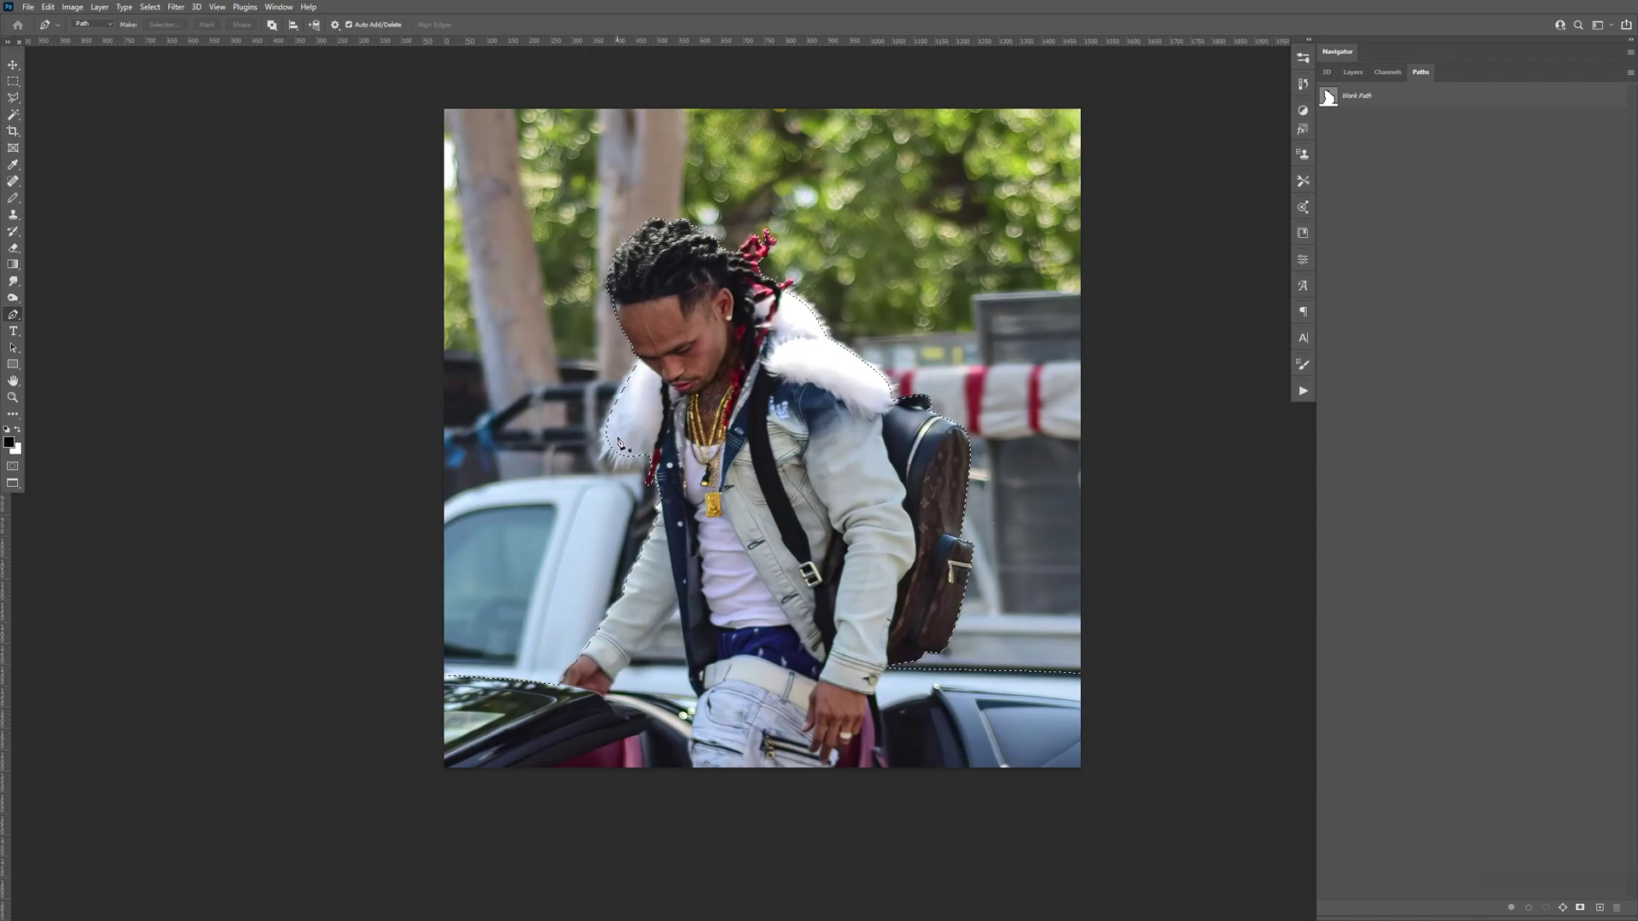
left_click(1353, 73)
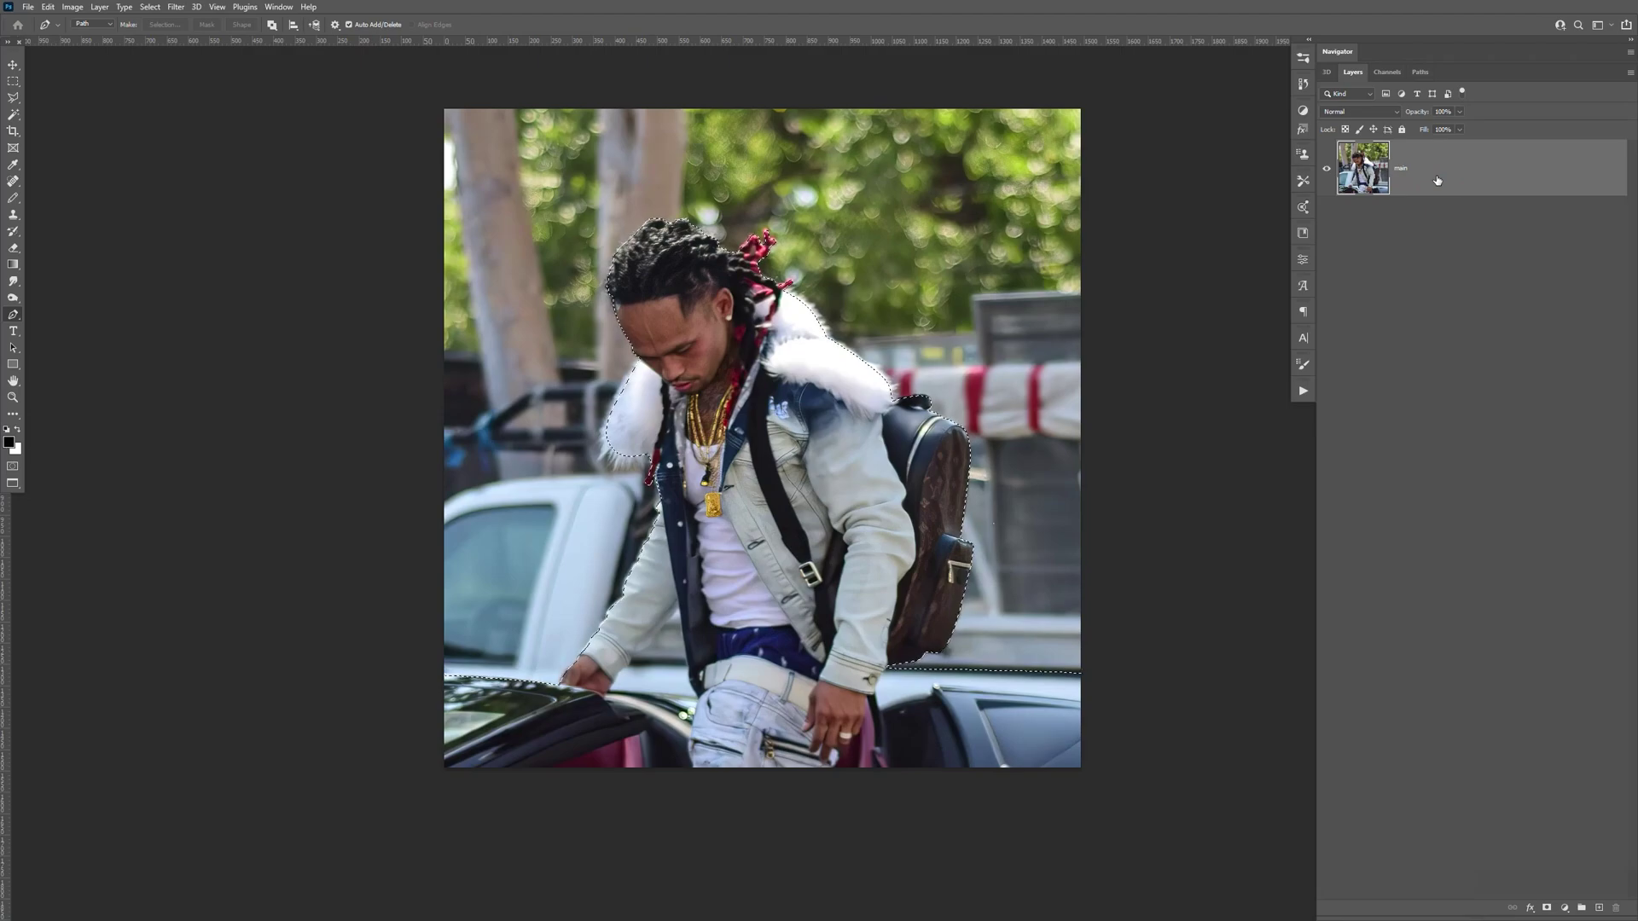
key("ctrl+j")
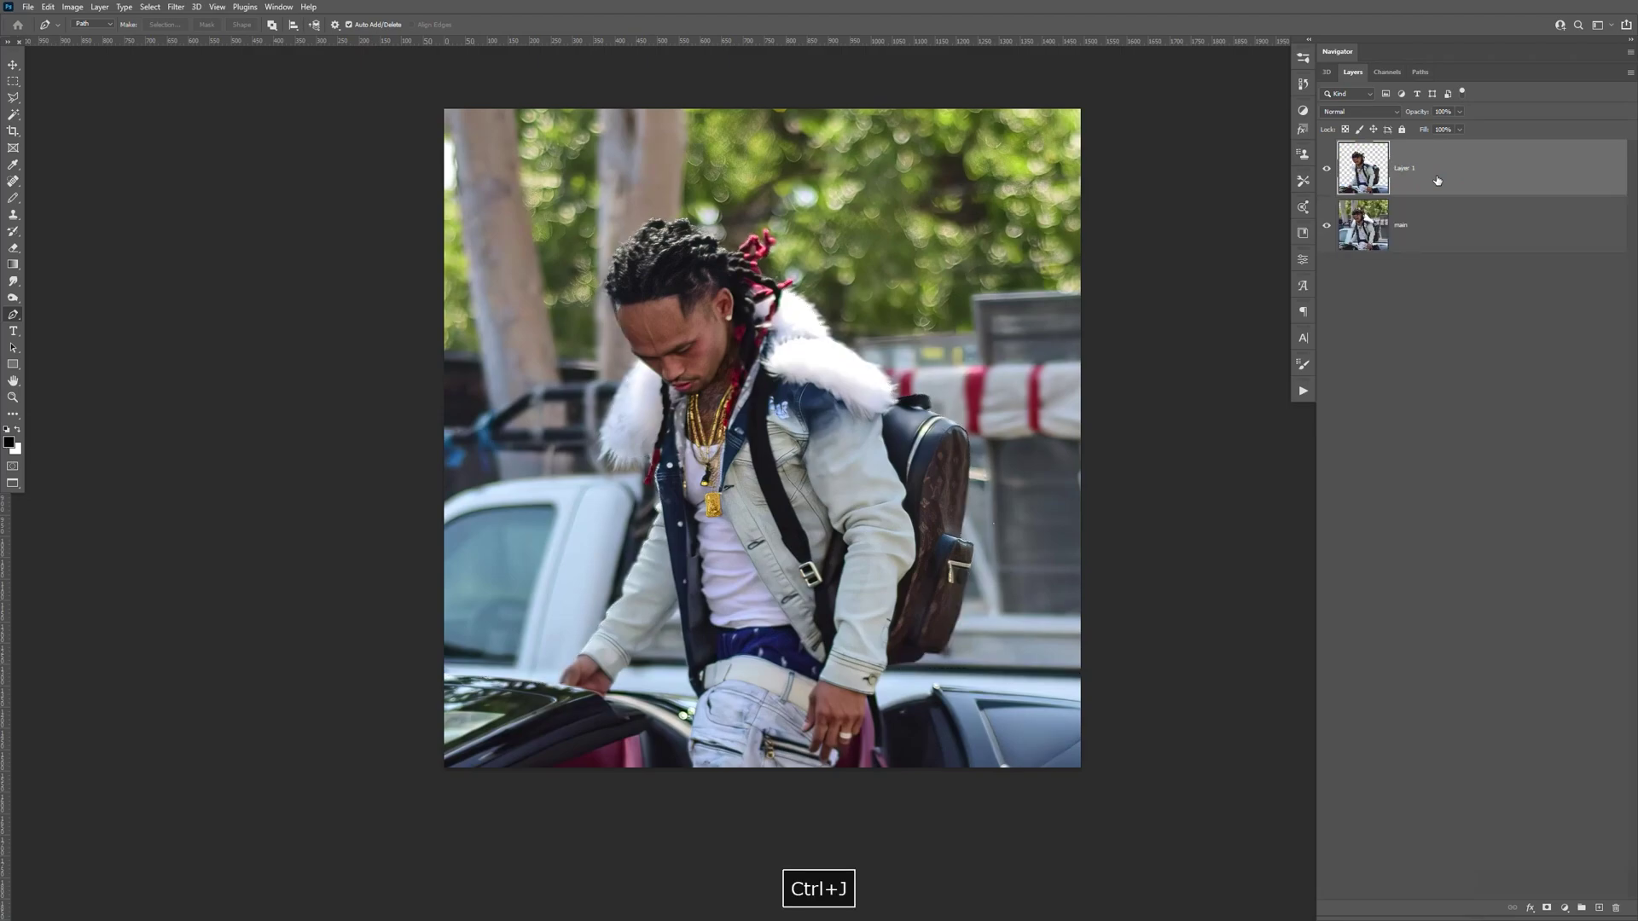
Hide the main layer so that only the cutout shows on transparency
key("ctrl+plus")
left_click(1326, 227)
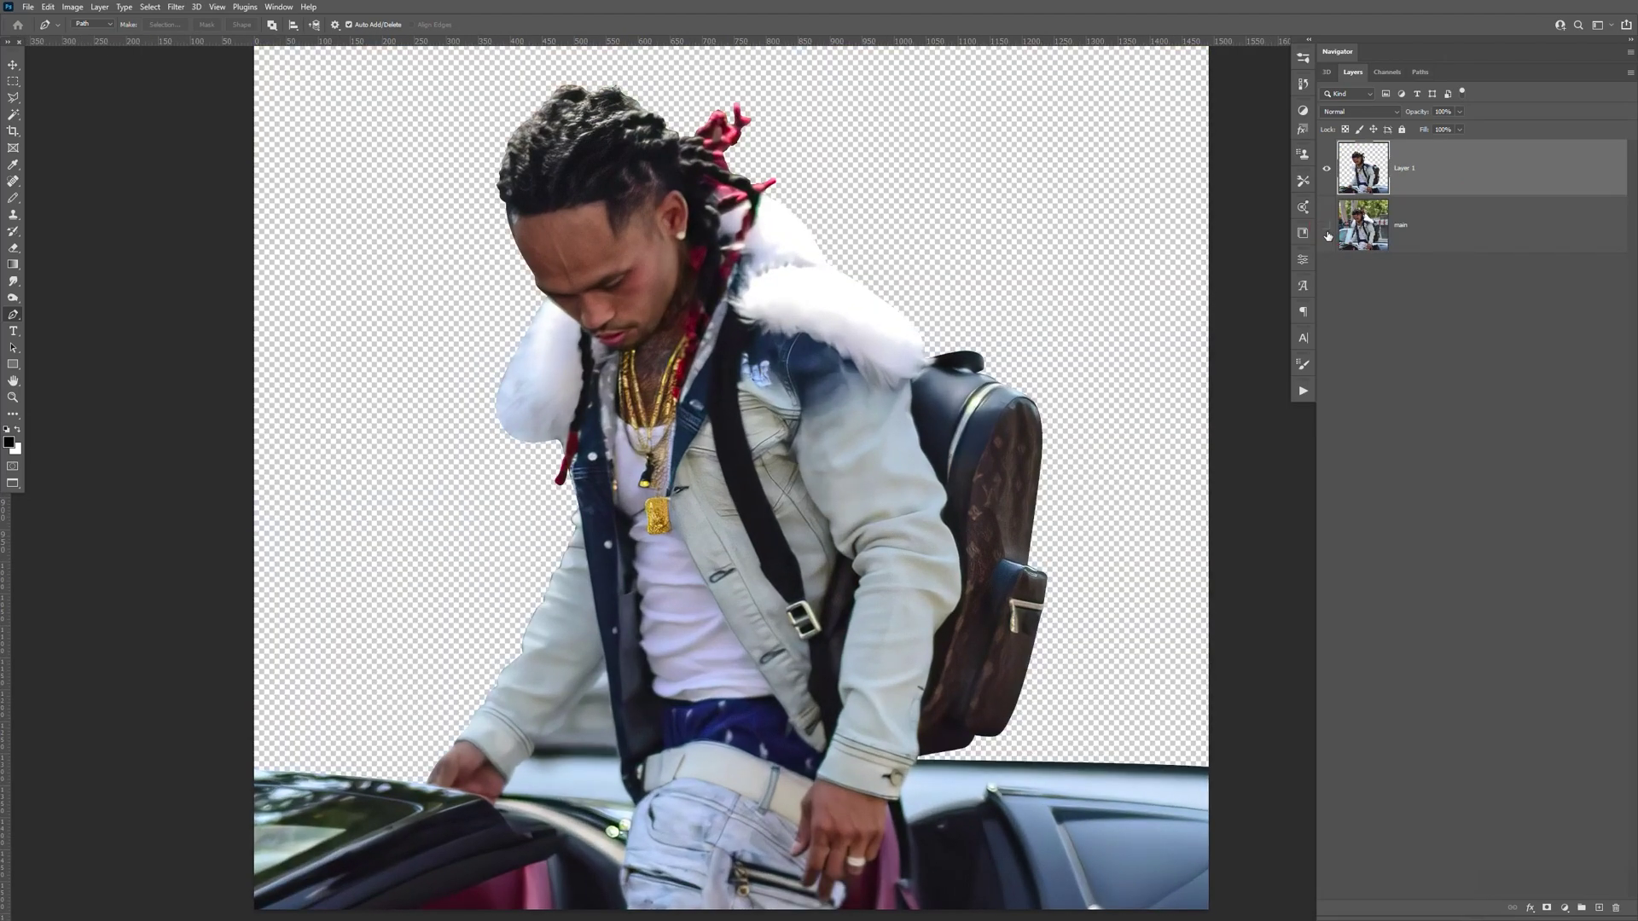
key("ctrl+plus")
key("ctrl+minus")
key("space")
left_click_drag(607, 371, 1018, 460)
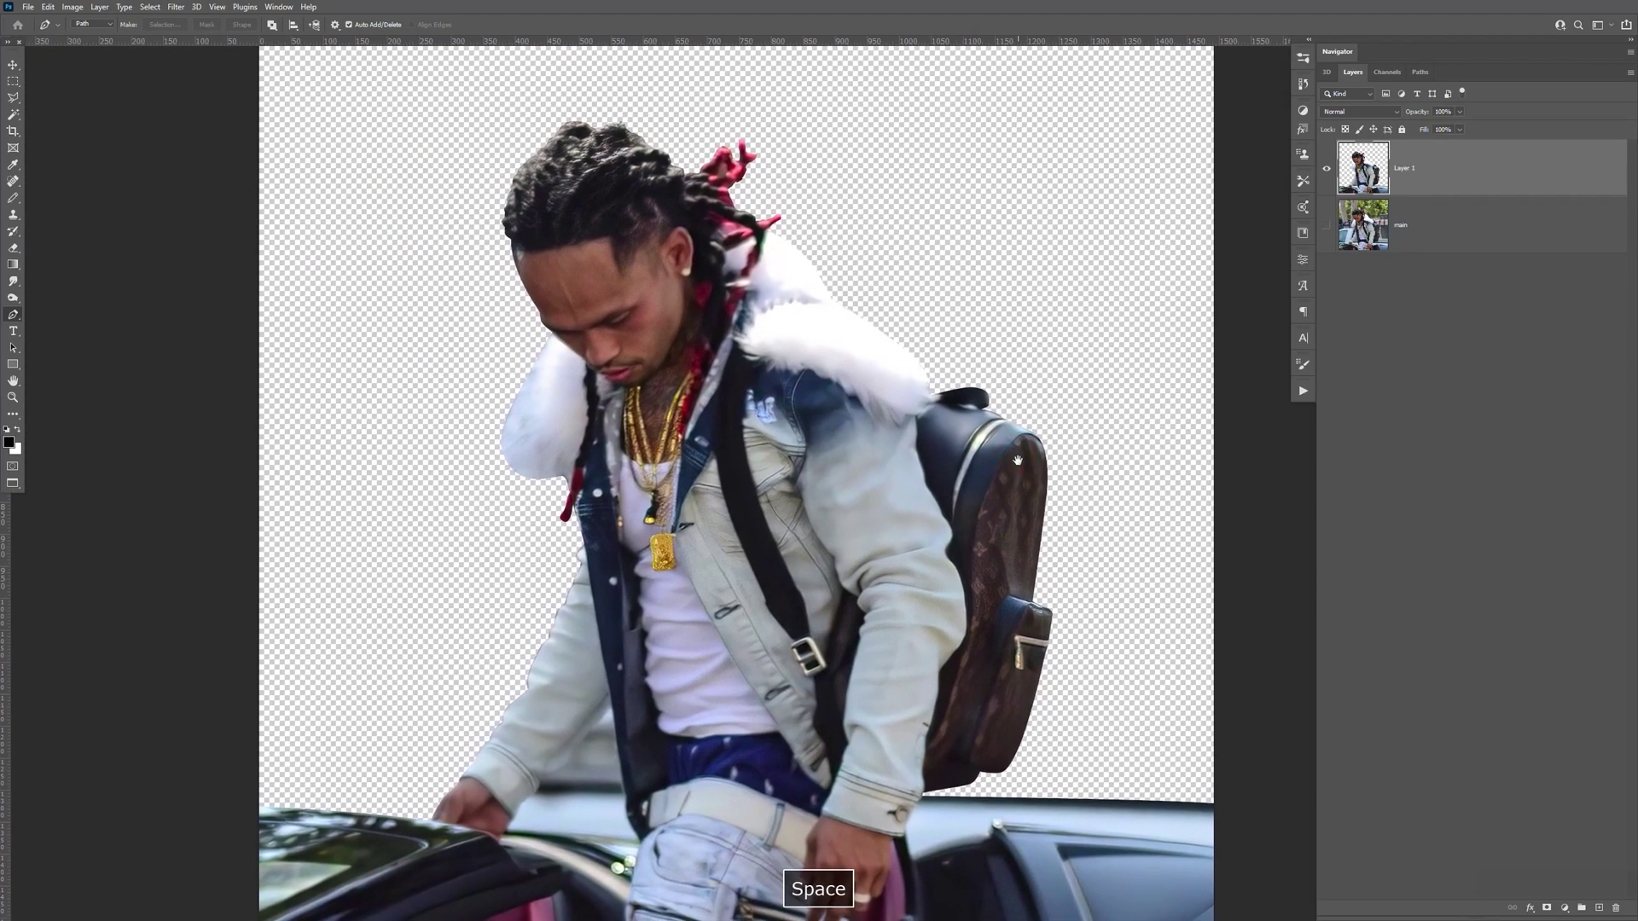
Add a new layer beneath the main layer and fill it with mid grey #737373
left_click(1599, 907)
left_click_drag(1464, 168, 1459, 366)
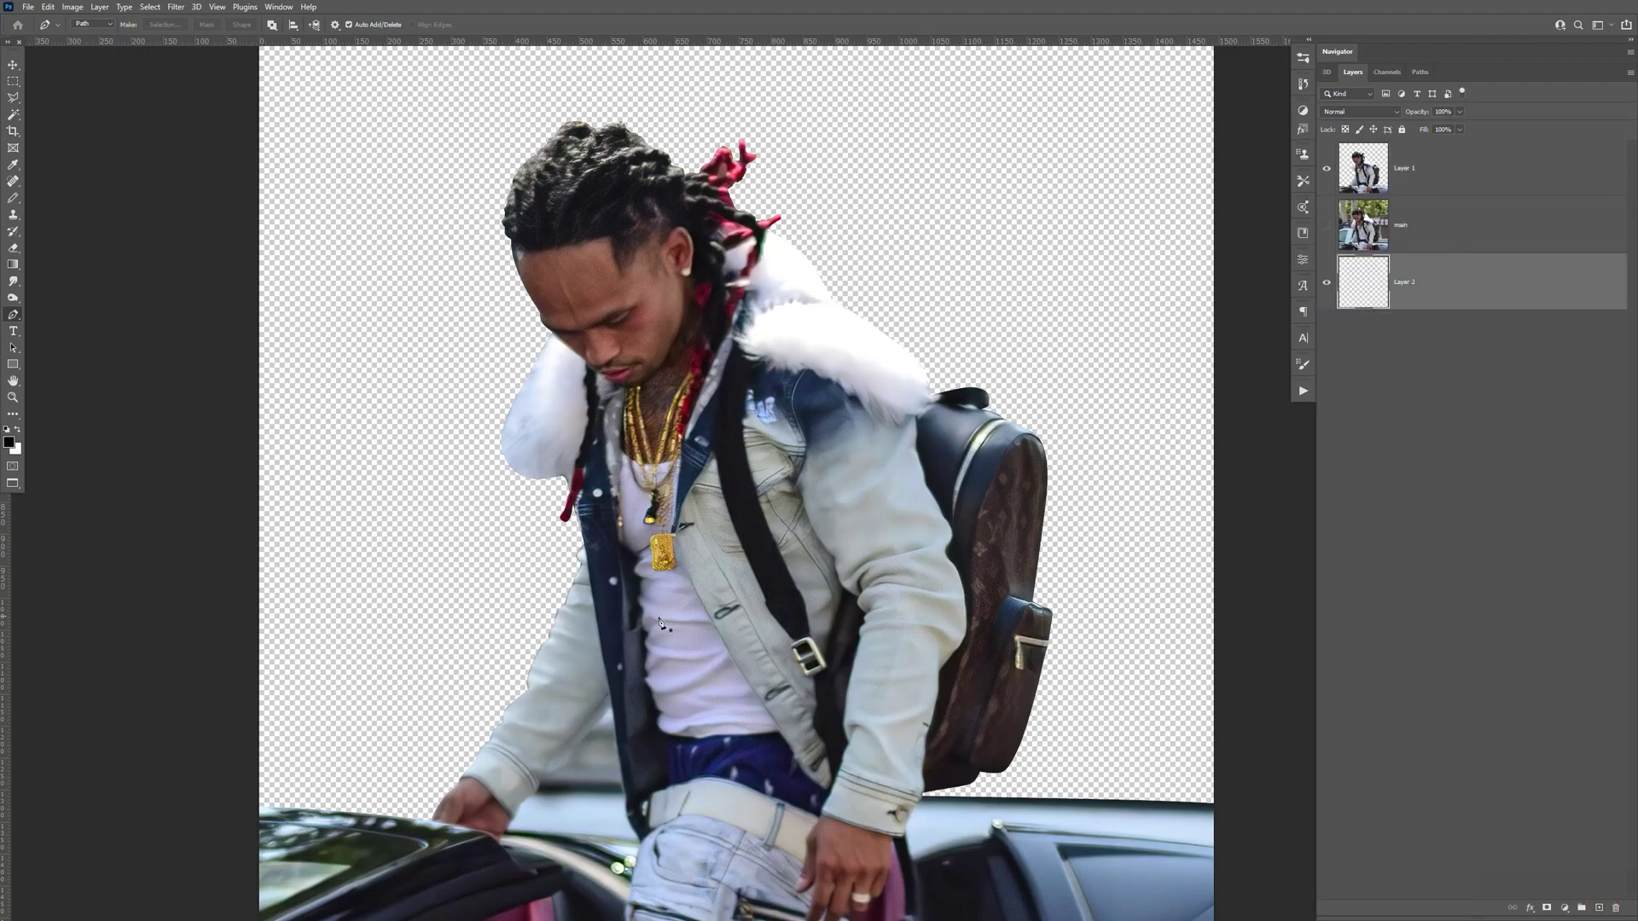
left_click(10, 443)
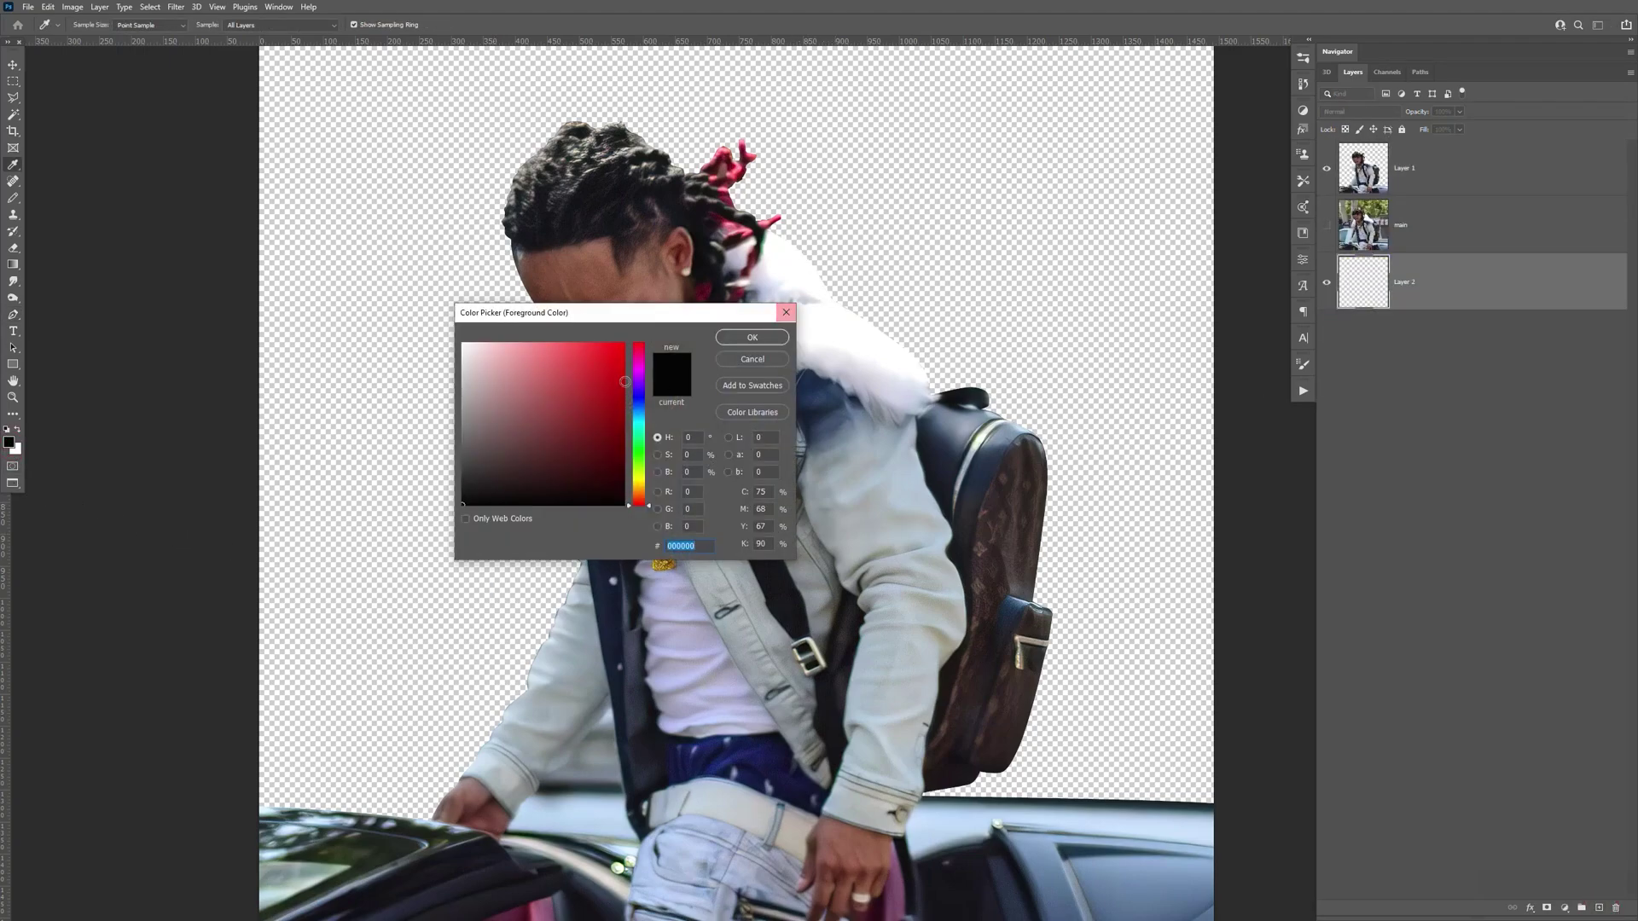
mouse_move(514, 418)
left_mouse_down()
mouse_move(409, 414)
mouse_move(416, 433)
left_mouse_up()
left_click(752, 338)
key("p")
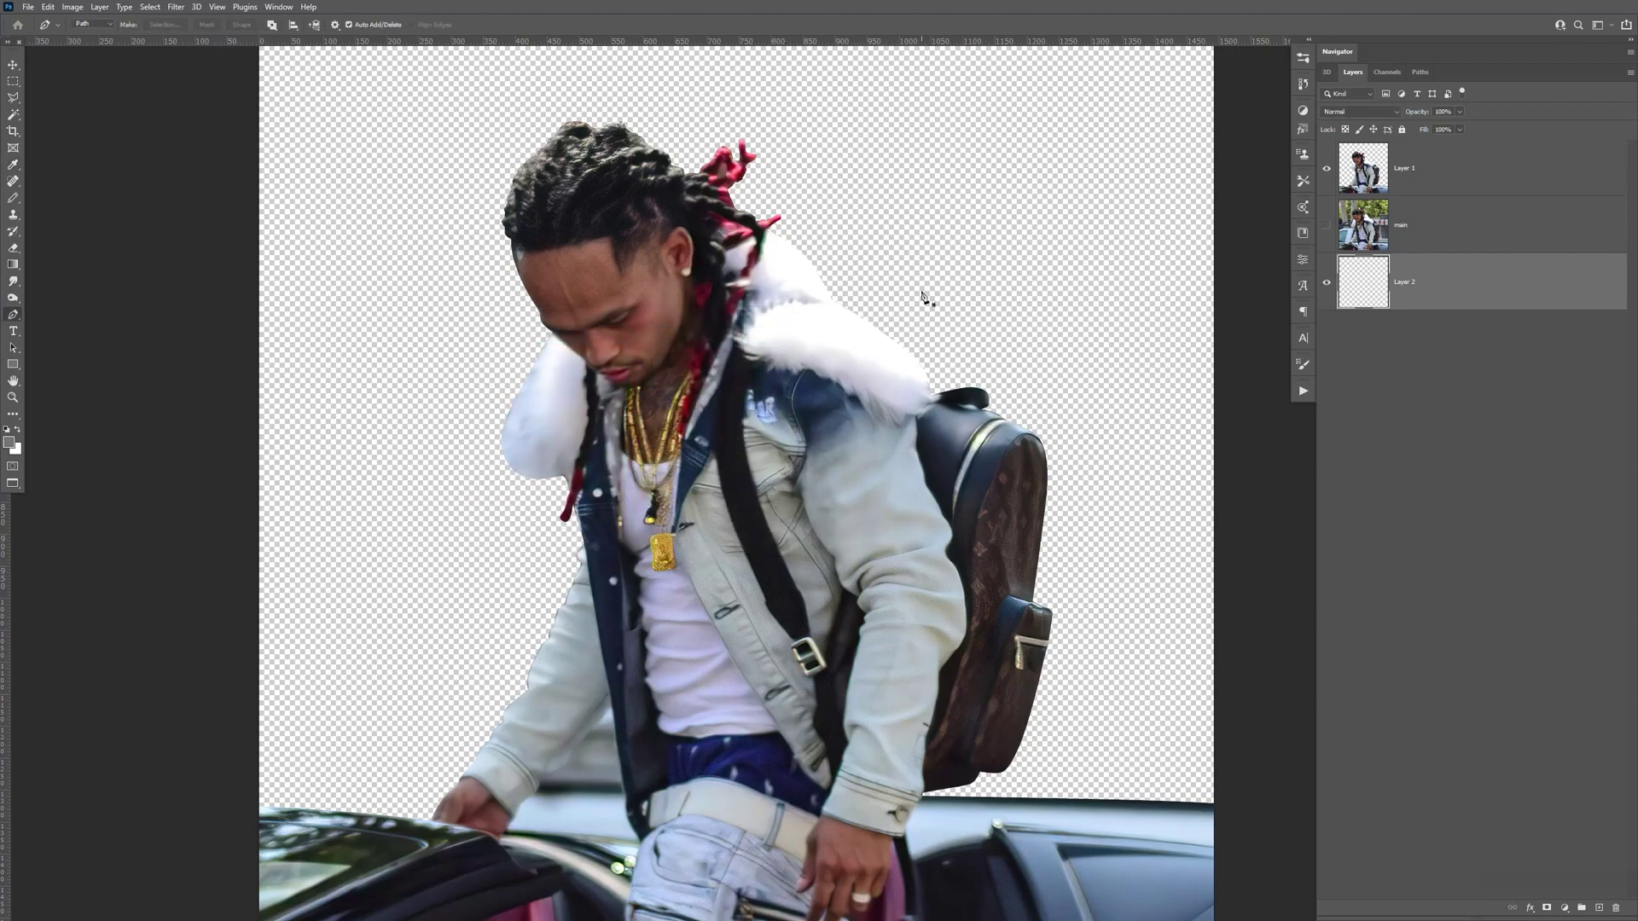
key("alt+BackSpace")
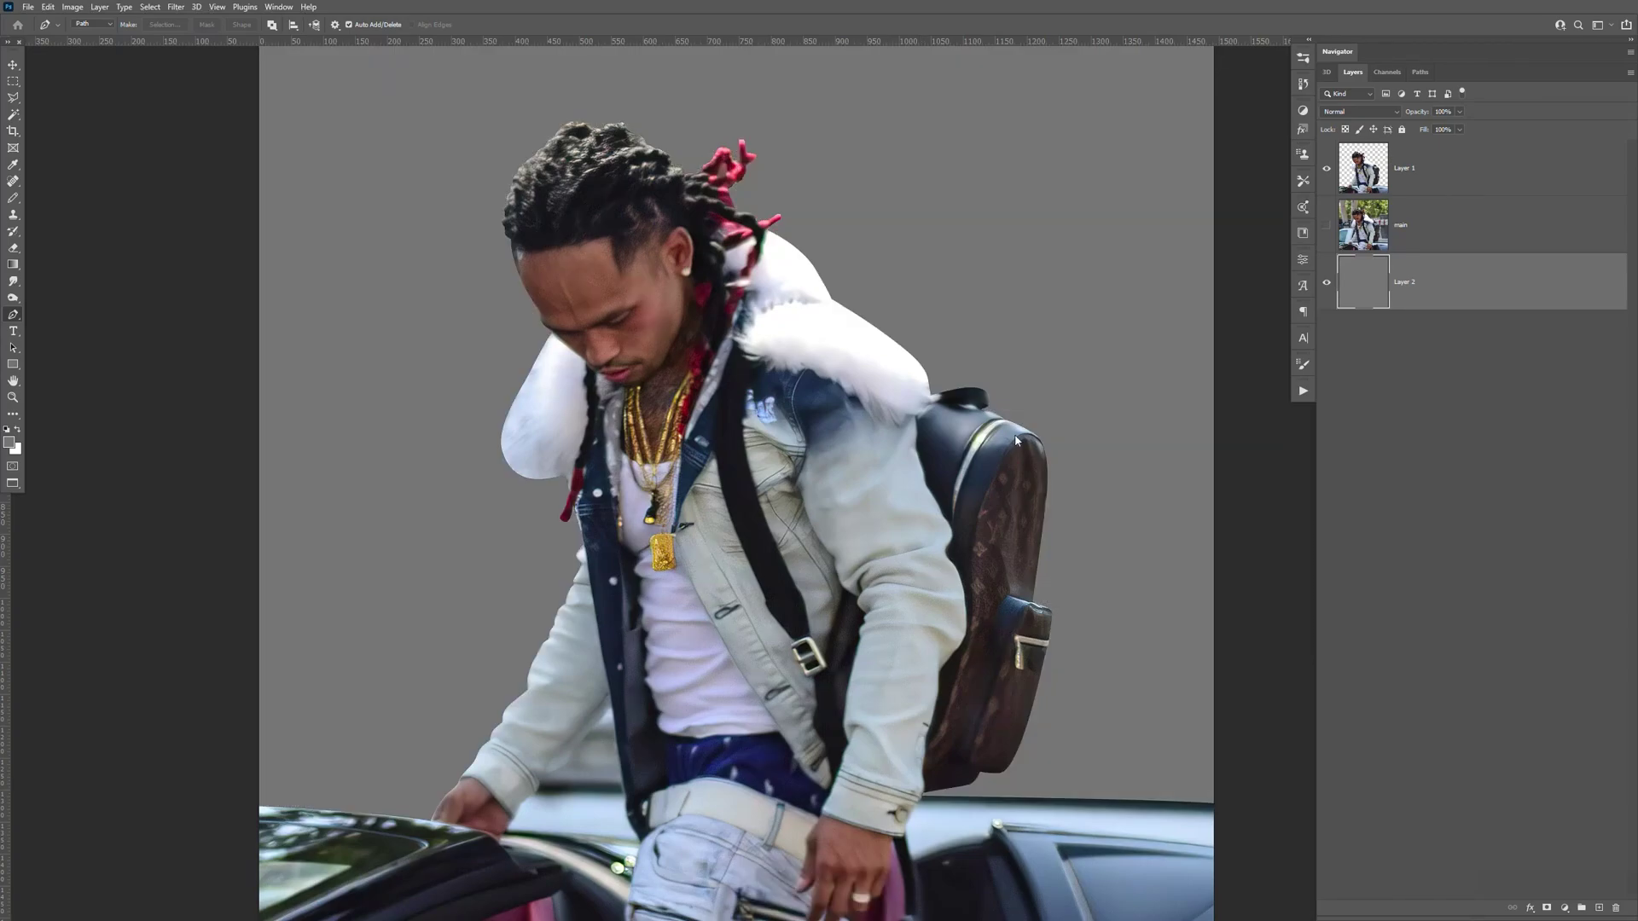
Show the main layer again and set its opacity to 40% as a reference for the fur collar
key("space")
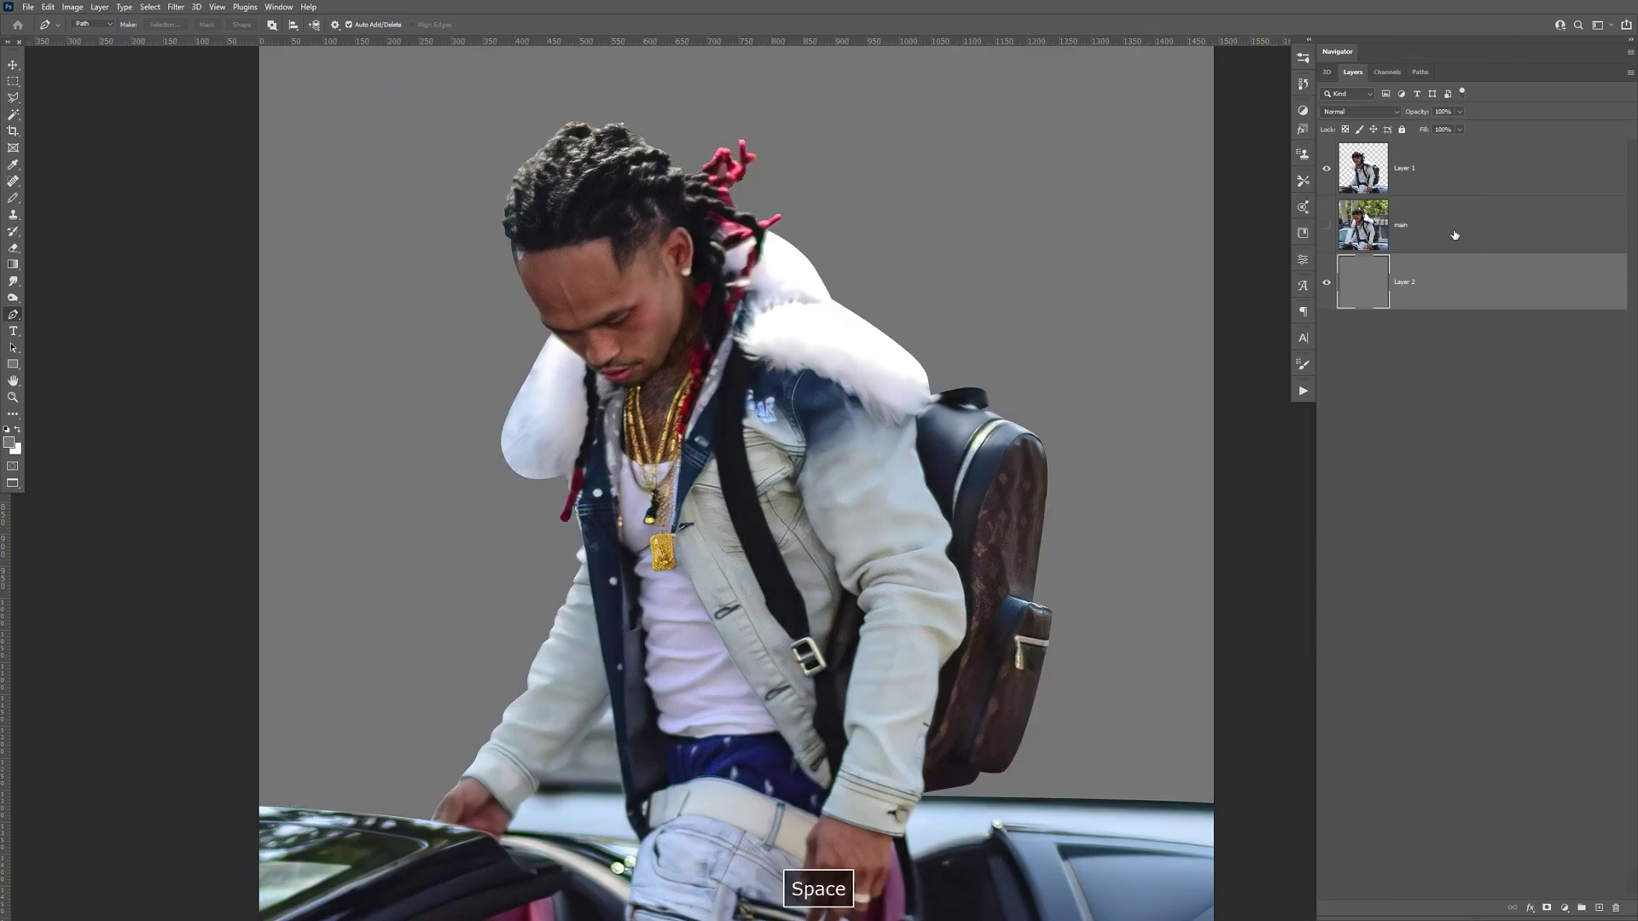
key("ctrl+plus")
key("space")
left_click_drag(792, 286, 1062, 512)
key("ctrl+plus")
key("space")
left_click_drag(957, 565, 1067, 476)
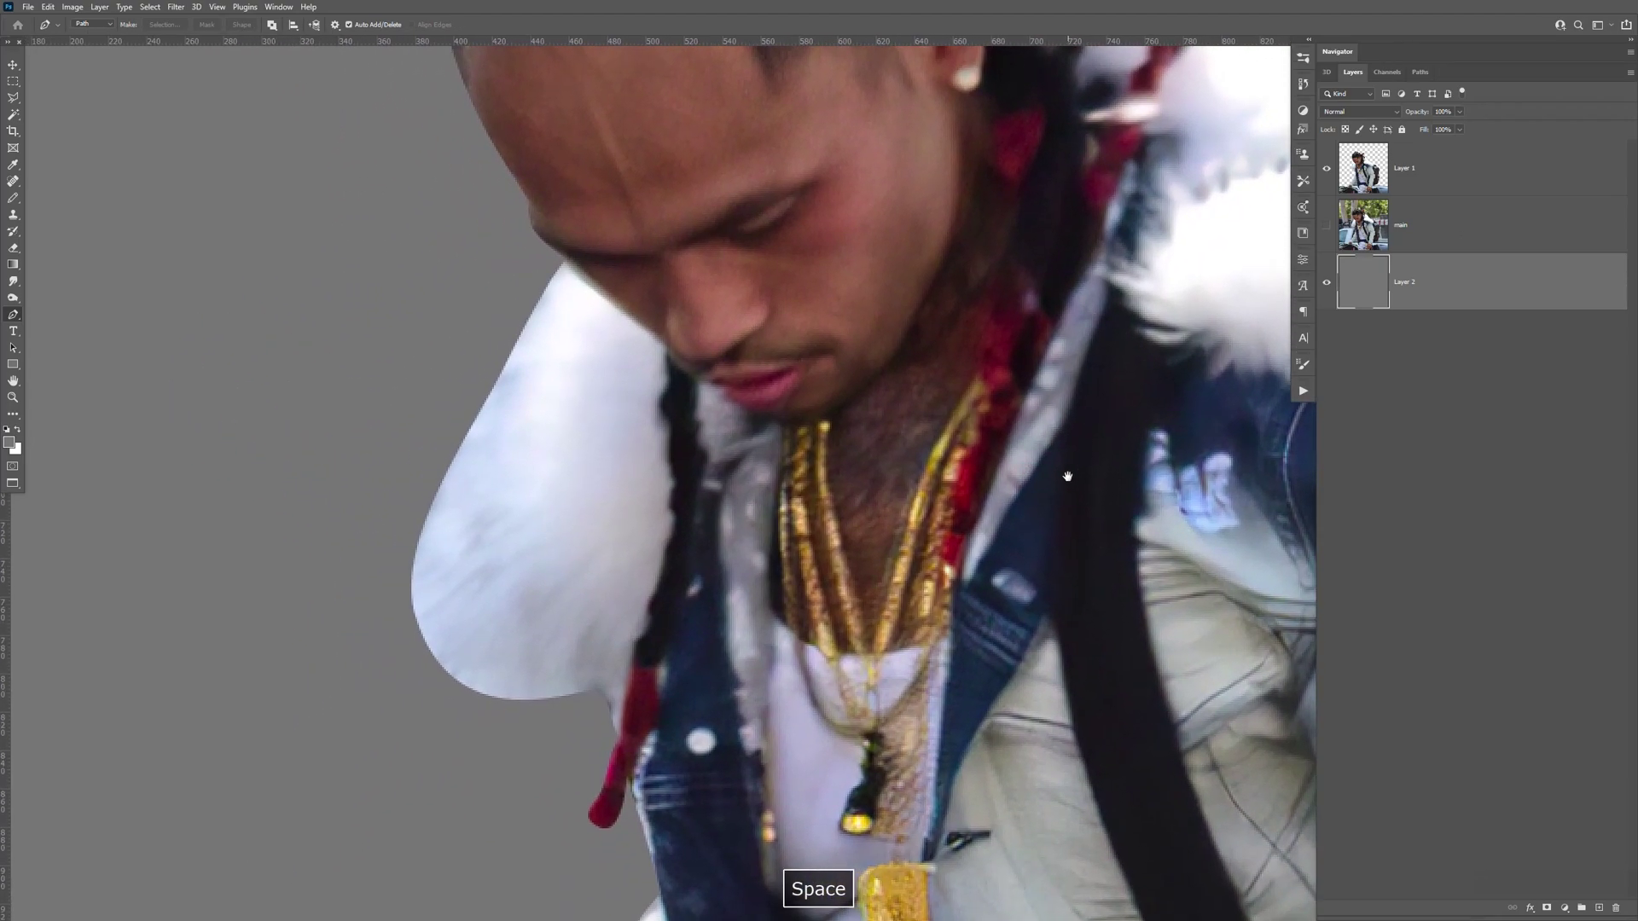
left_click(1453, 239)
left_click(1327, 225)
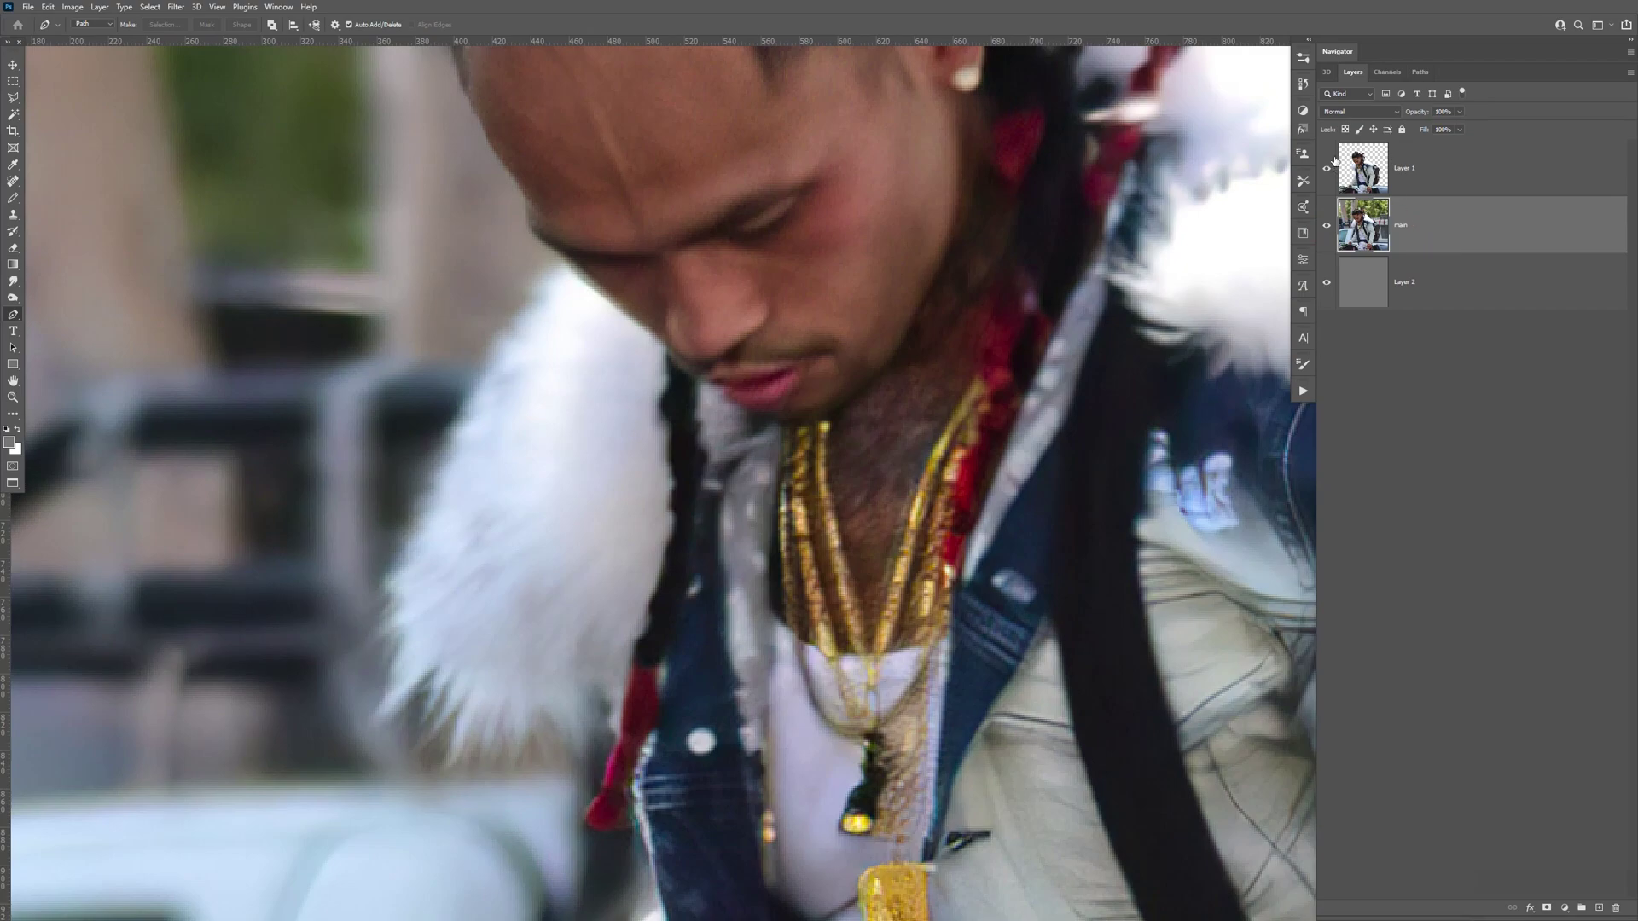
left_click(1459, 112)
mouse_move(1447, 129)
left_mouse_down()
mouse_move(1399, 129)
mouse_move(1420, 128)
left_mouse_up()
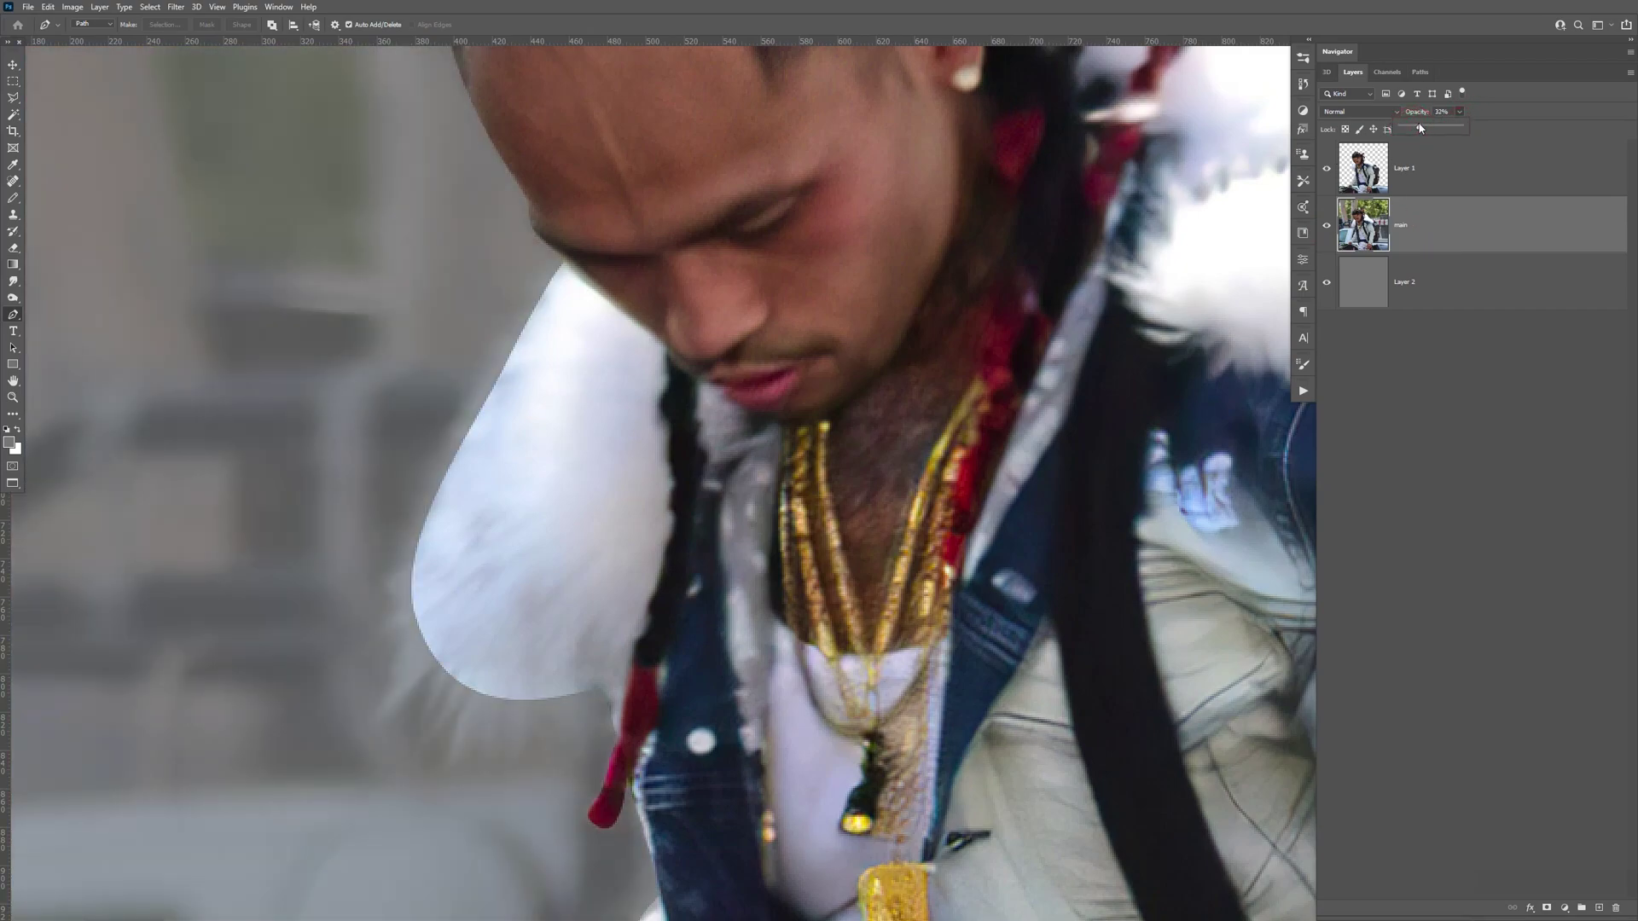
left_click(1448, 112)
type("40")
key("Return")
key("space")
left_click_drag(773, 552, 1102, 501)
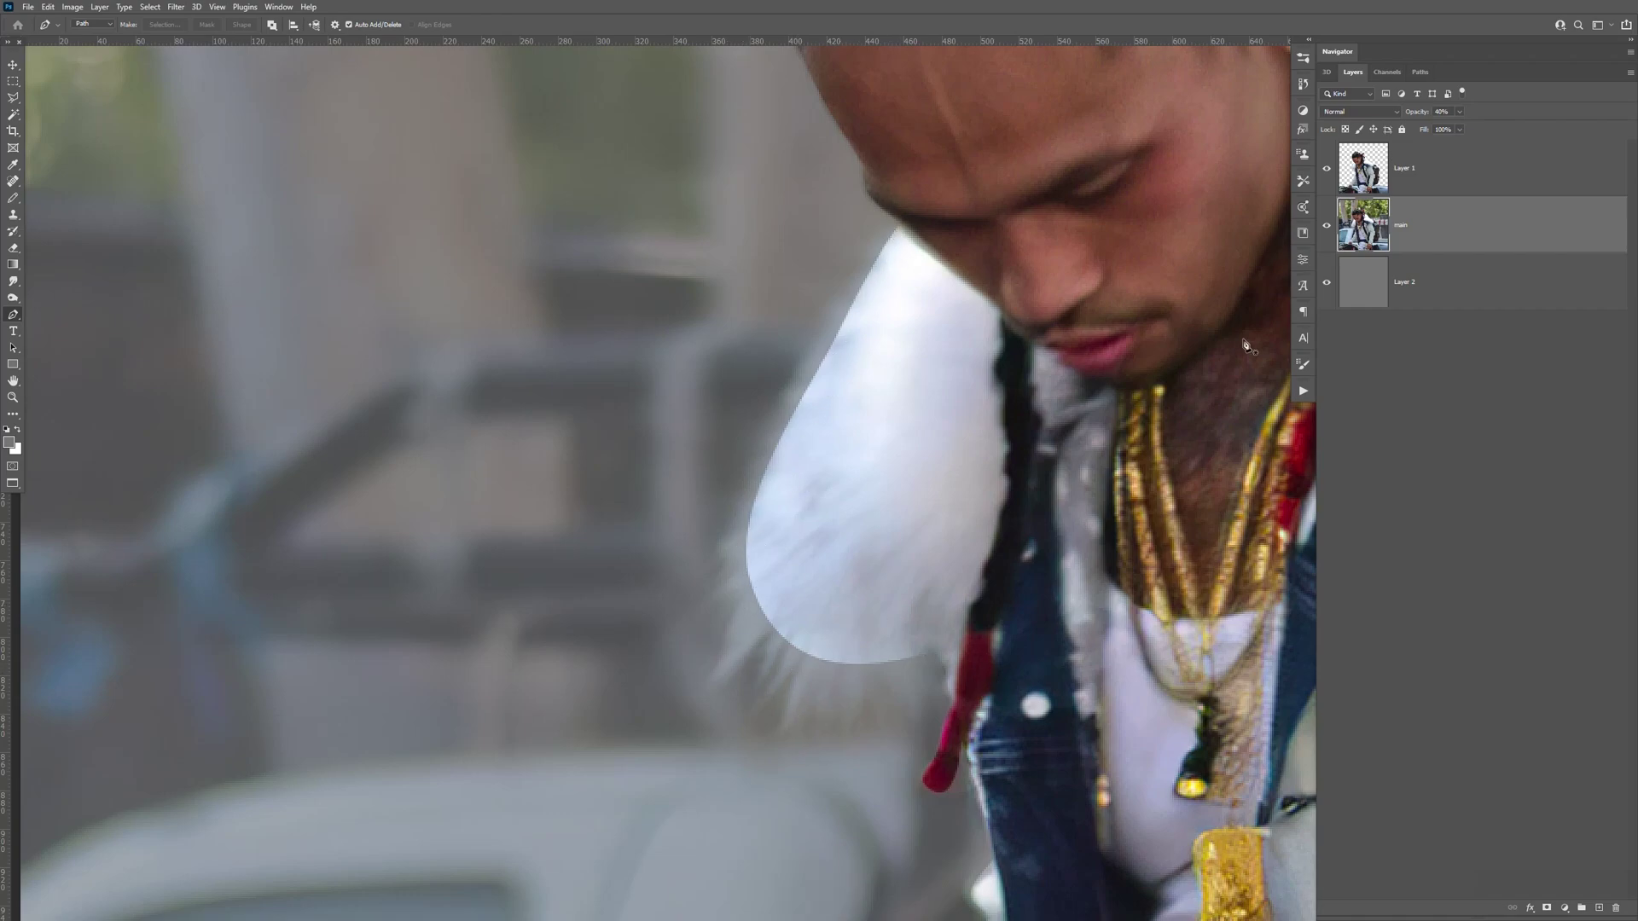
Select the cutout layer and set up the Smudge tool with a 3 px brush
left_click(1423, 186)
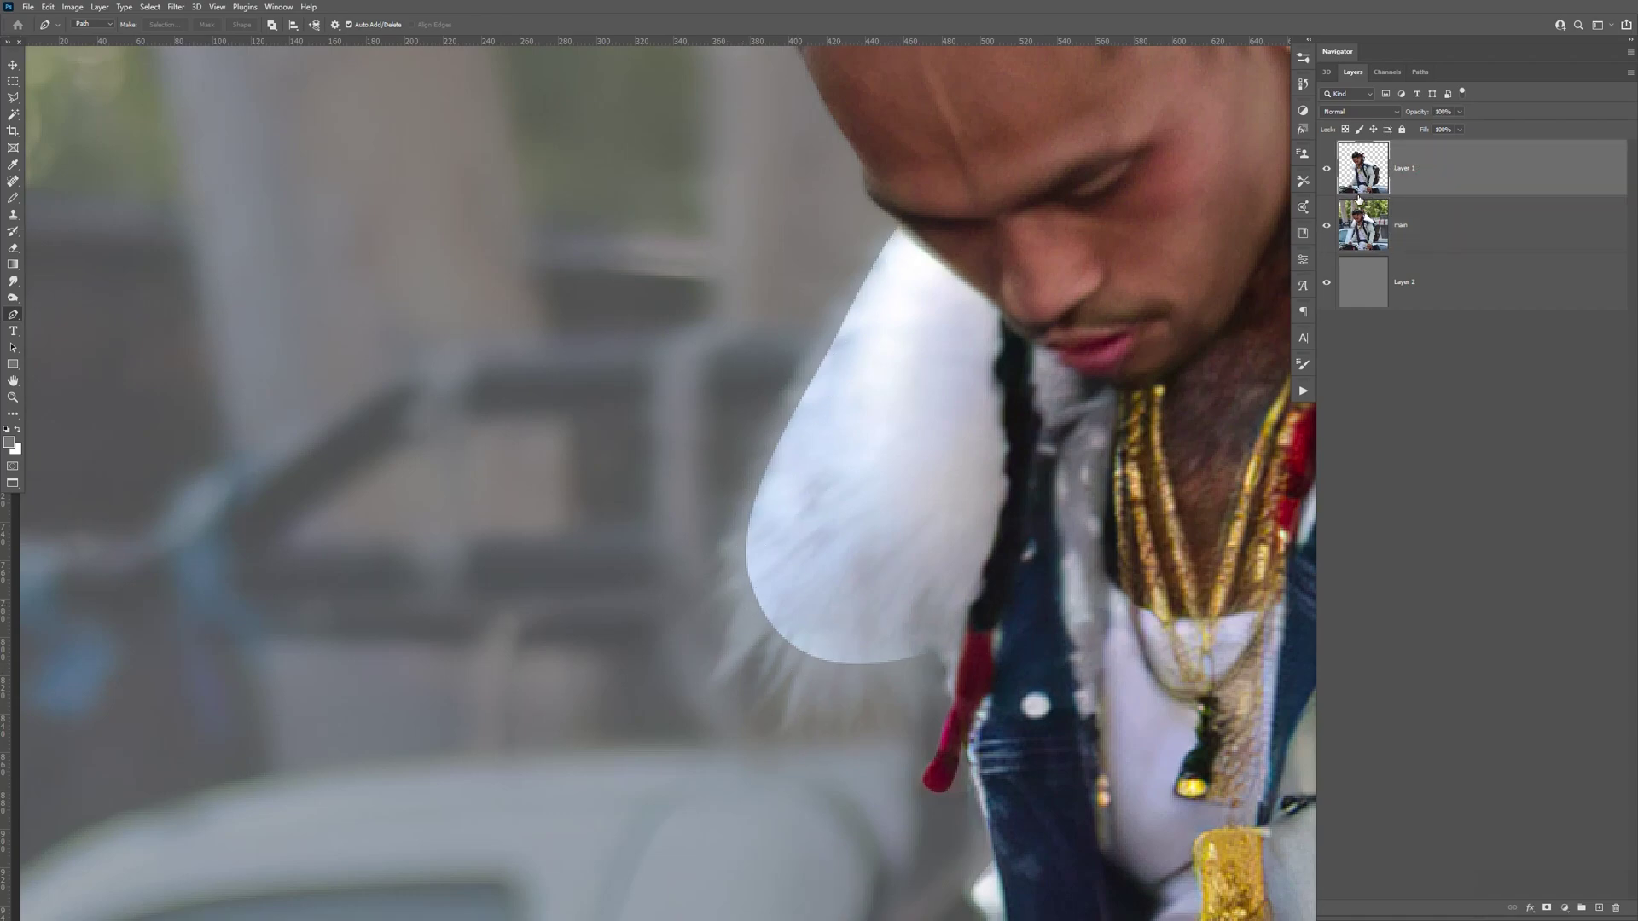
right_click(13, 284)
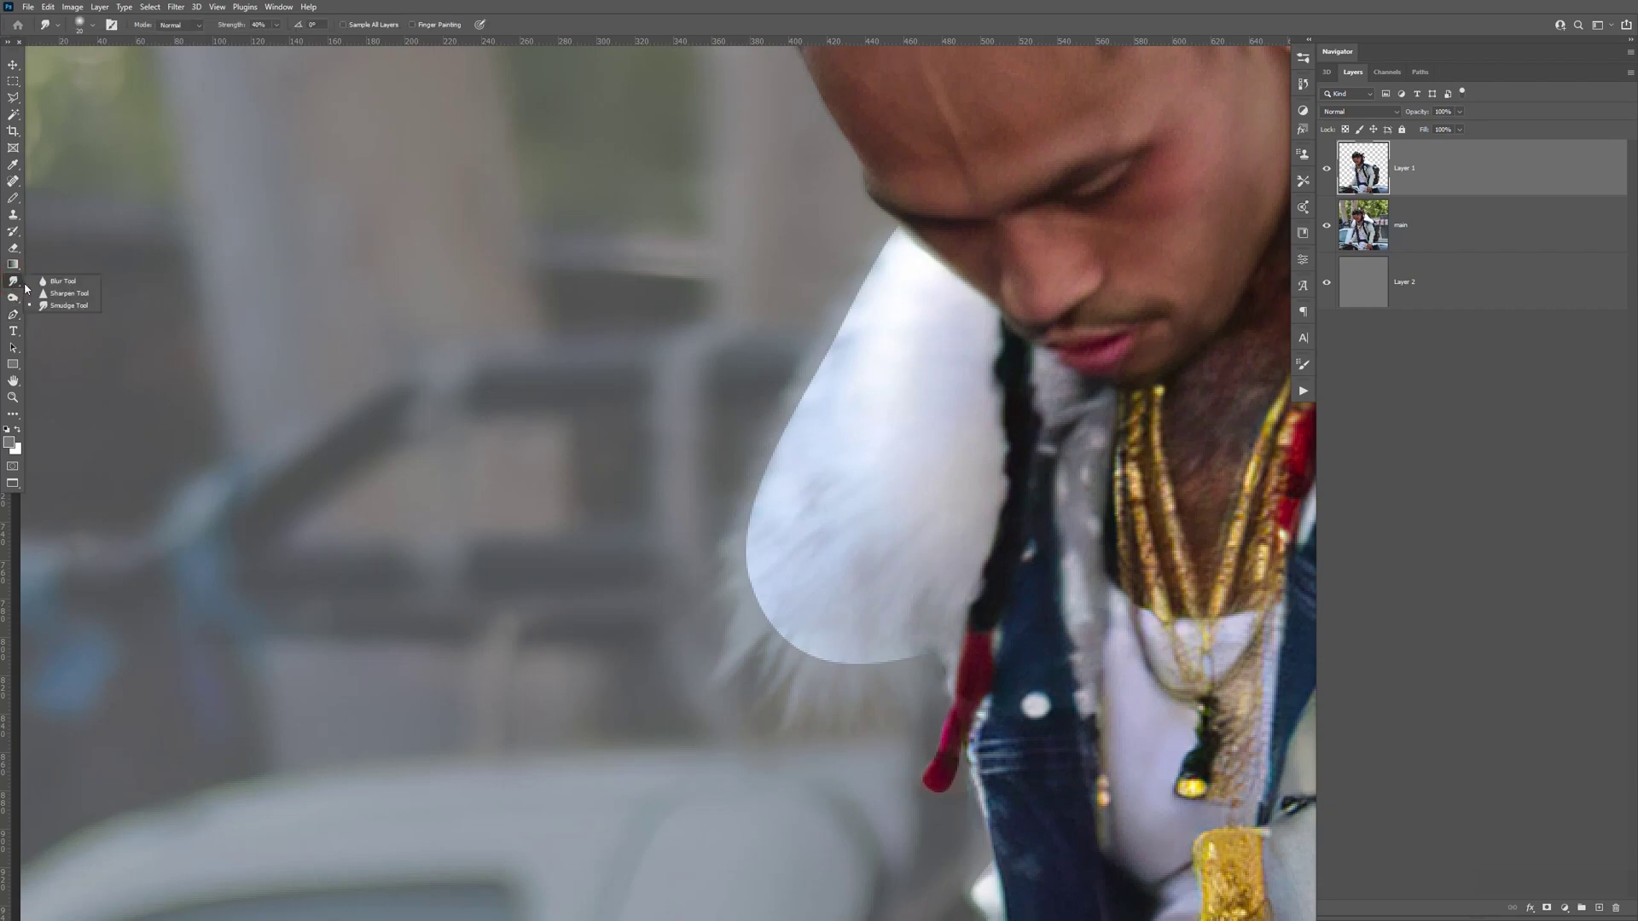
left_click(57, 308)
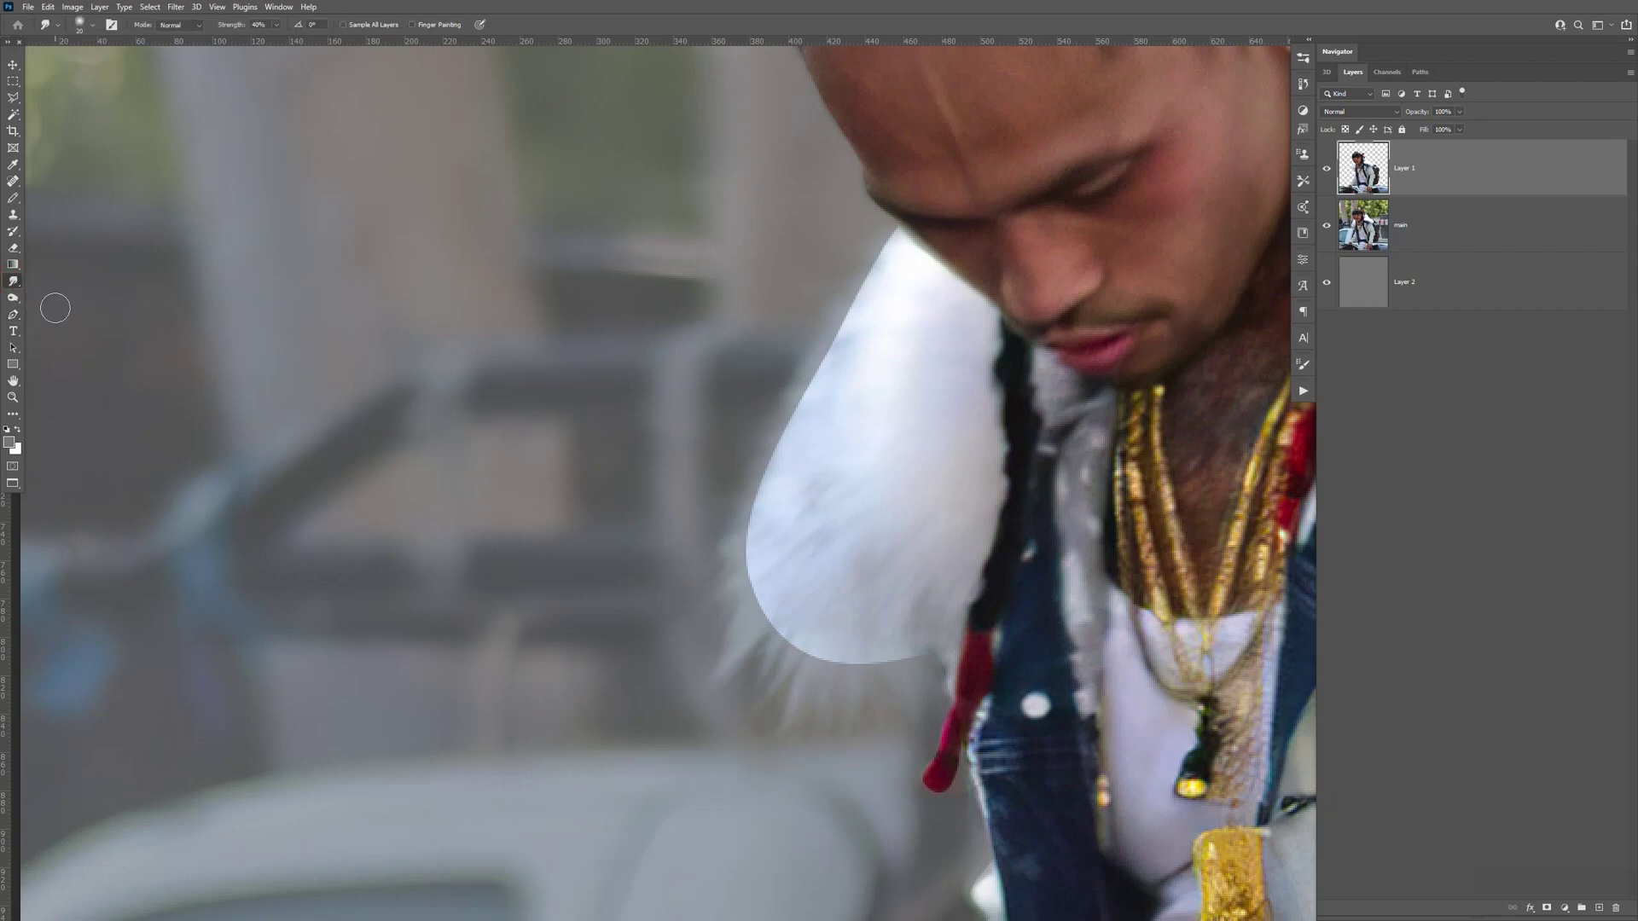
left_click(93, 25)
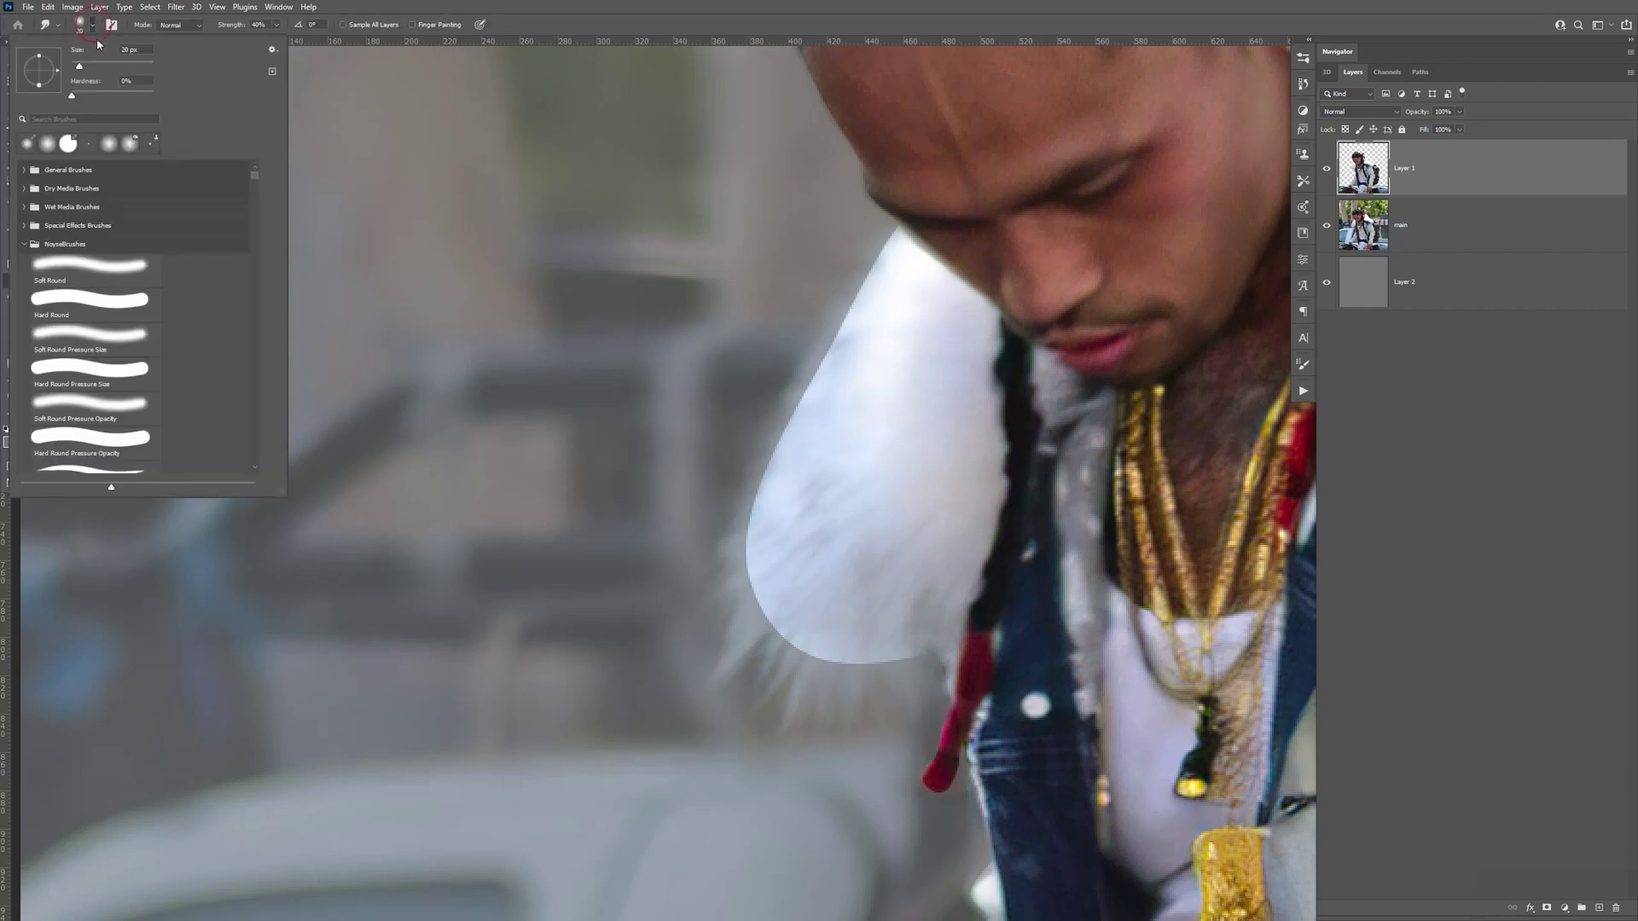
type("3")
key("Return")
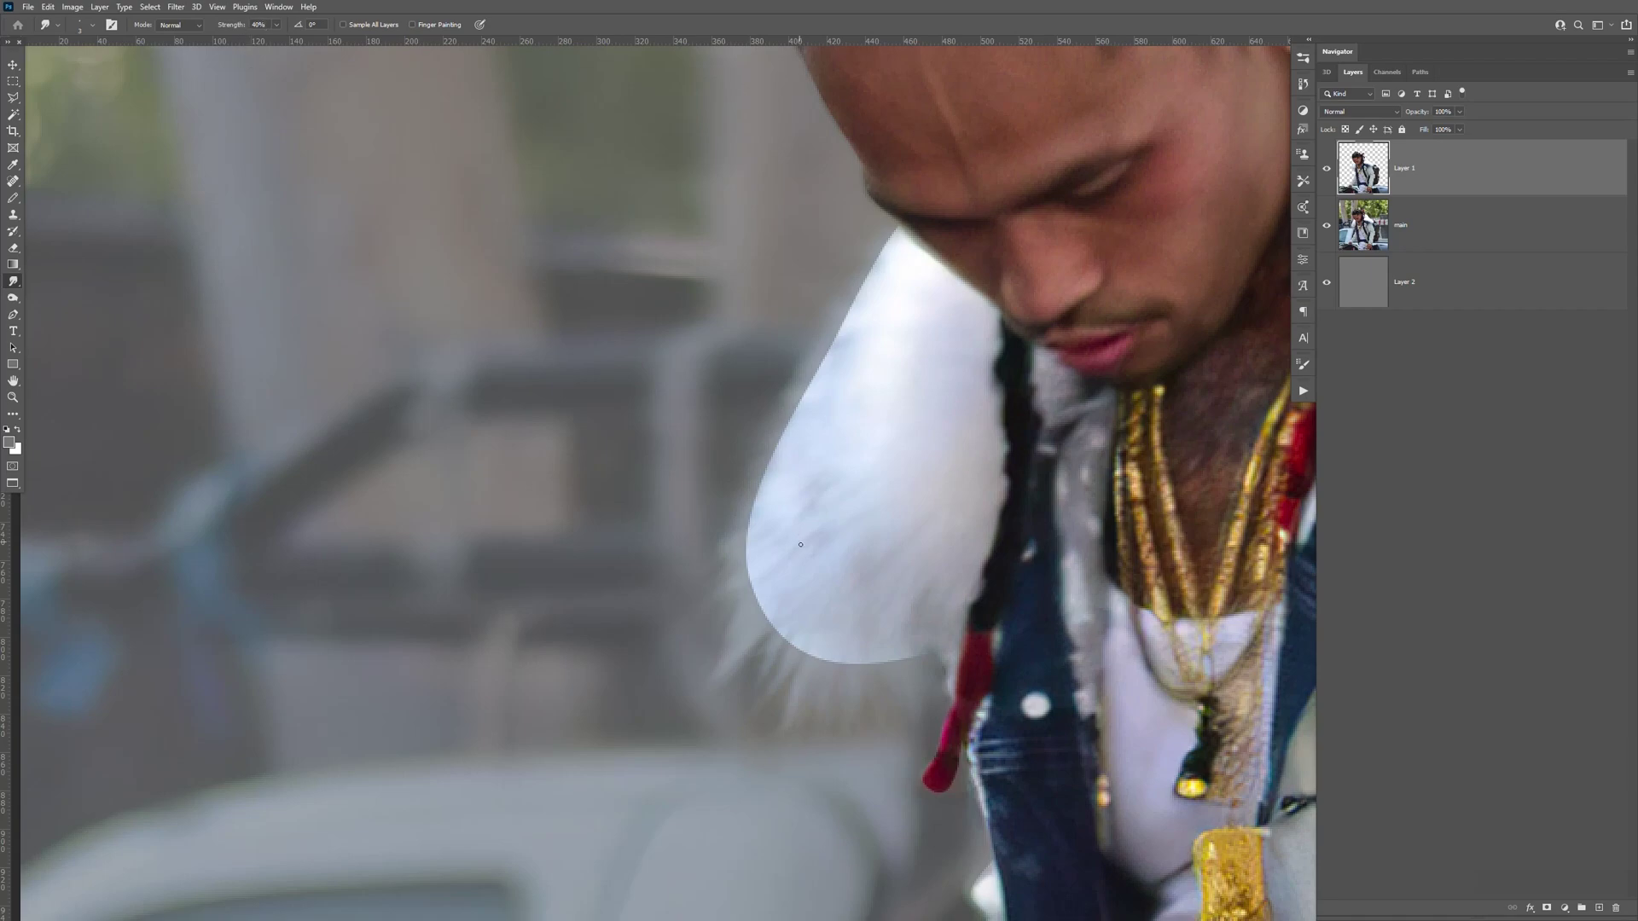
Try a Smudge stroke on the upper edge of the front fur collar and set the strength to 80%
key("ctrl+equal")
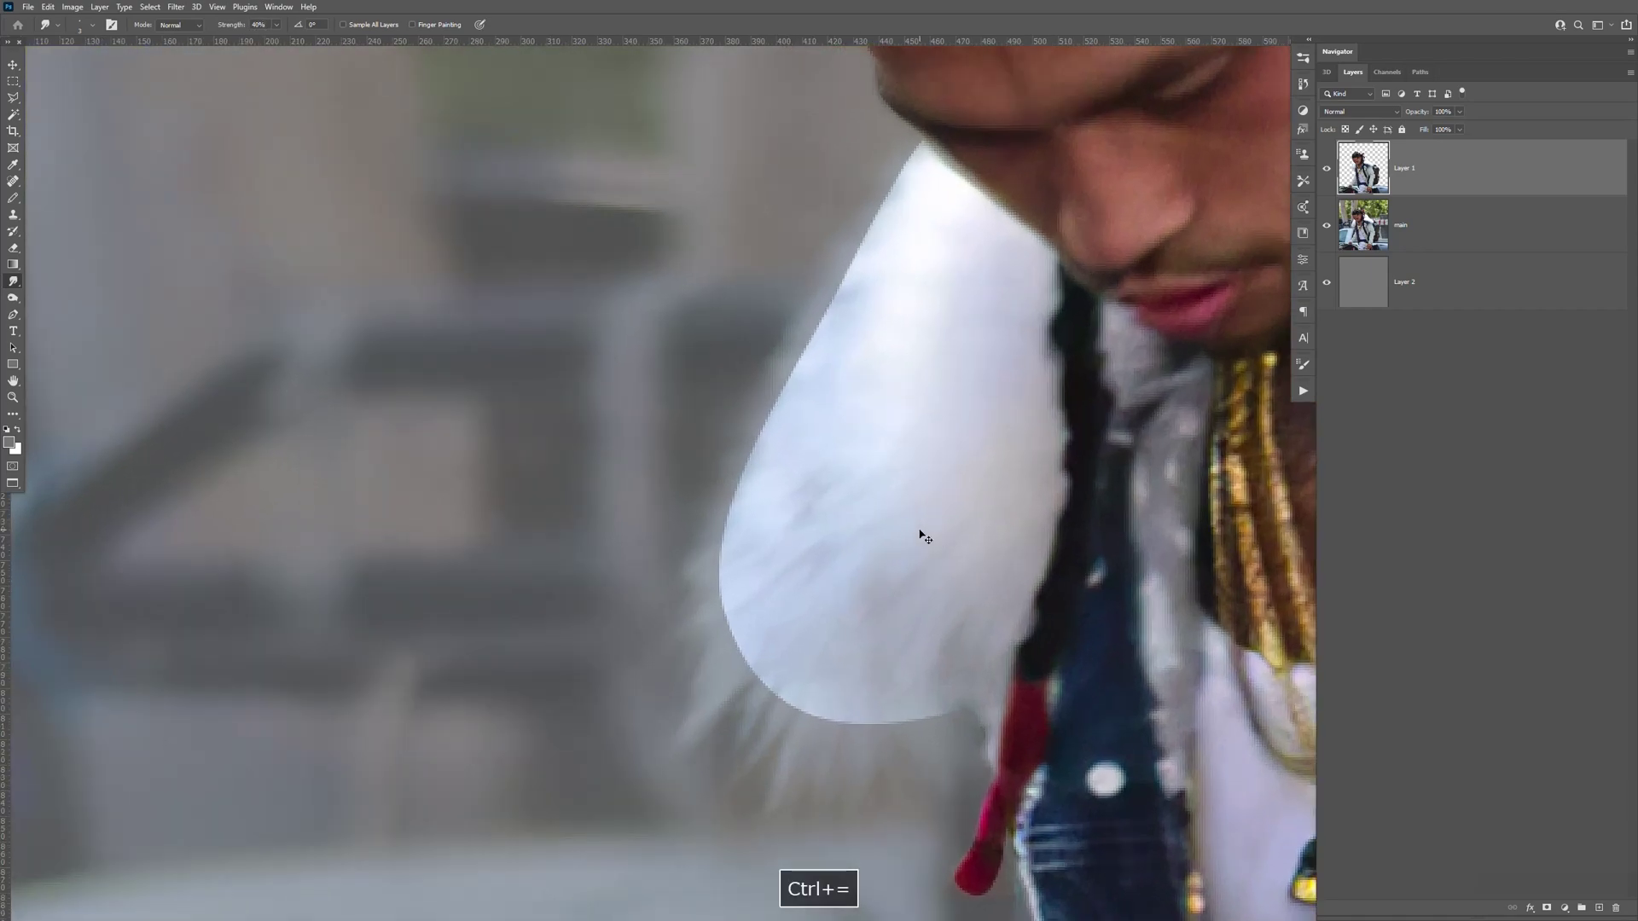
key("space")
left_click_drag(958, 333, 1067, 412)
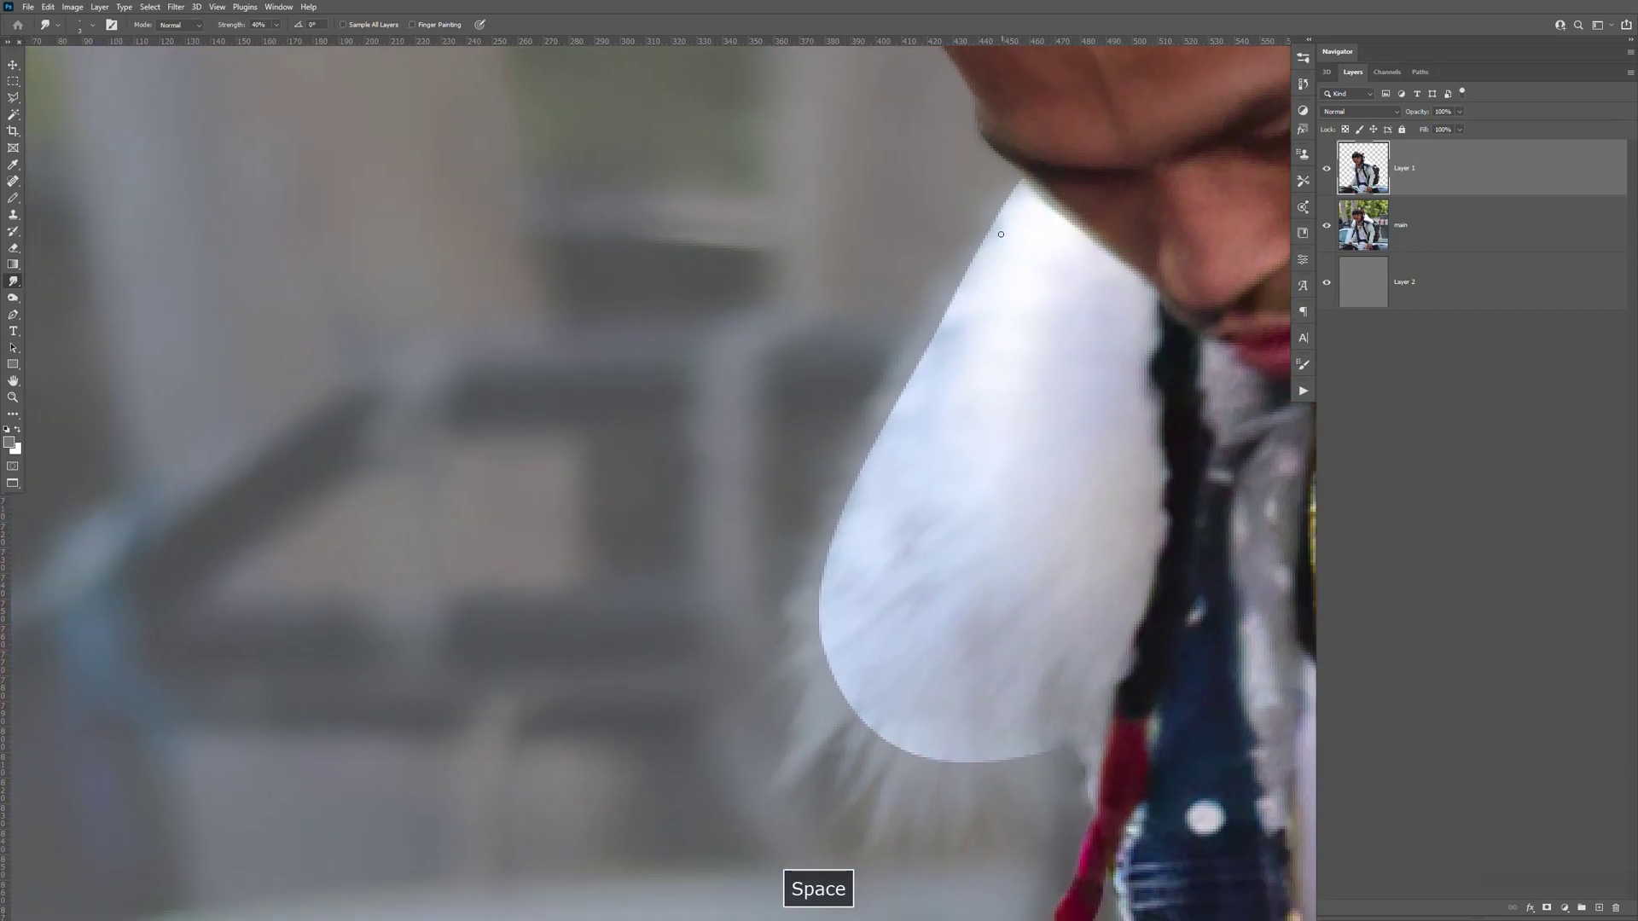
left_click_drag(1021, 191, 960, 256)
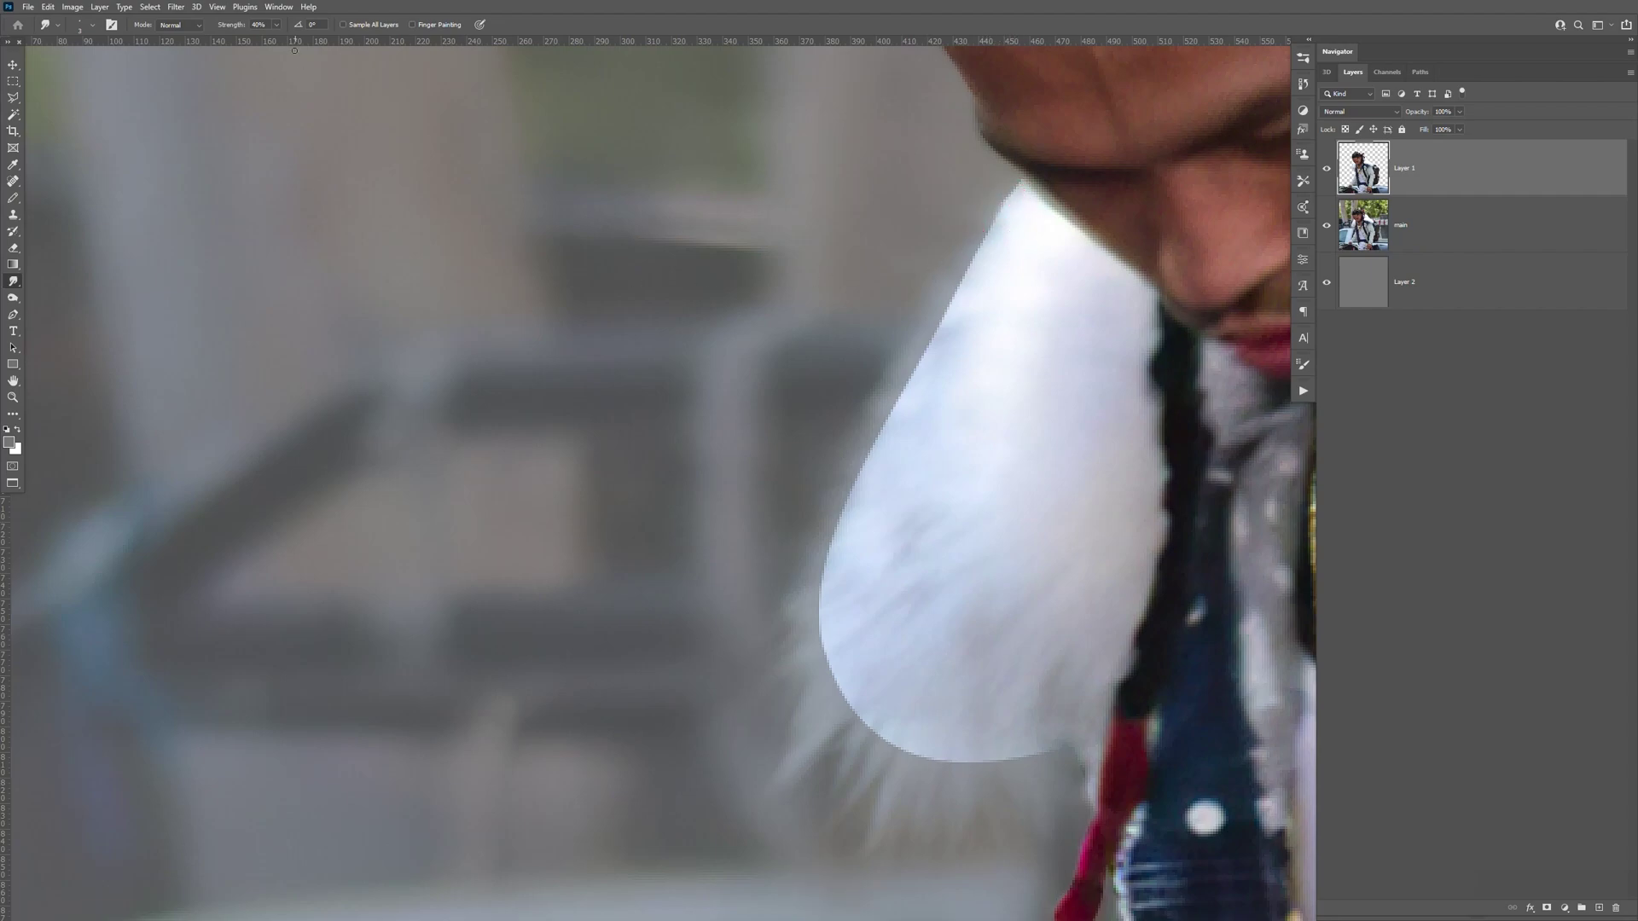
type("8")
key("Return")
type("80")
key("Return")
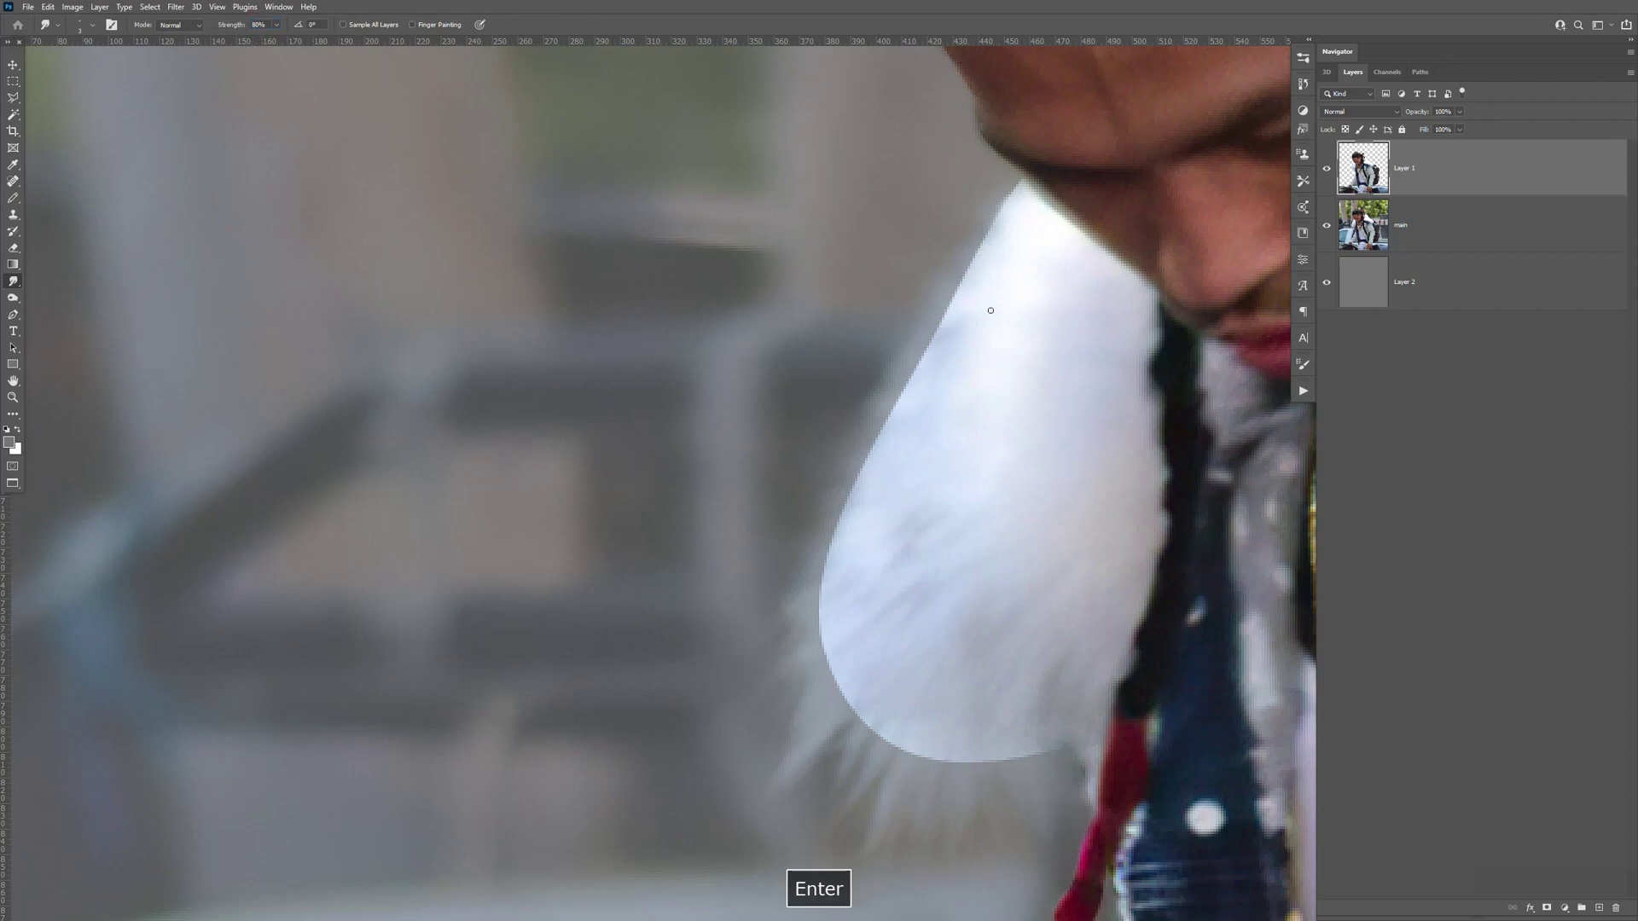
Smudge the upper outer edge of the front fur collar outward into fine hair strands
mouse_move(1016, 196)
left_mouse_down()
mouse_move(927, 309)
mouse_move(908, 365)
left_mouse_up()
mouse_move(978, 274)
left_mouse_down()
mouse_move(918, 339)
mouse_move(929, 316)
left_mouse_up()
mouse_move(1006, 214)
left_mouse_down()
mouse_move(945, 269)
mouse_move(979, 226)
left_mouse_up()
mouse_move(978, 294)
left_mouse_down()
mouse_move(923, 334)
mouse_move(892, 391)
left_mouse_up()
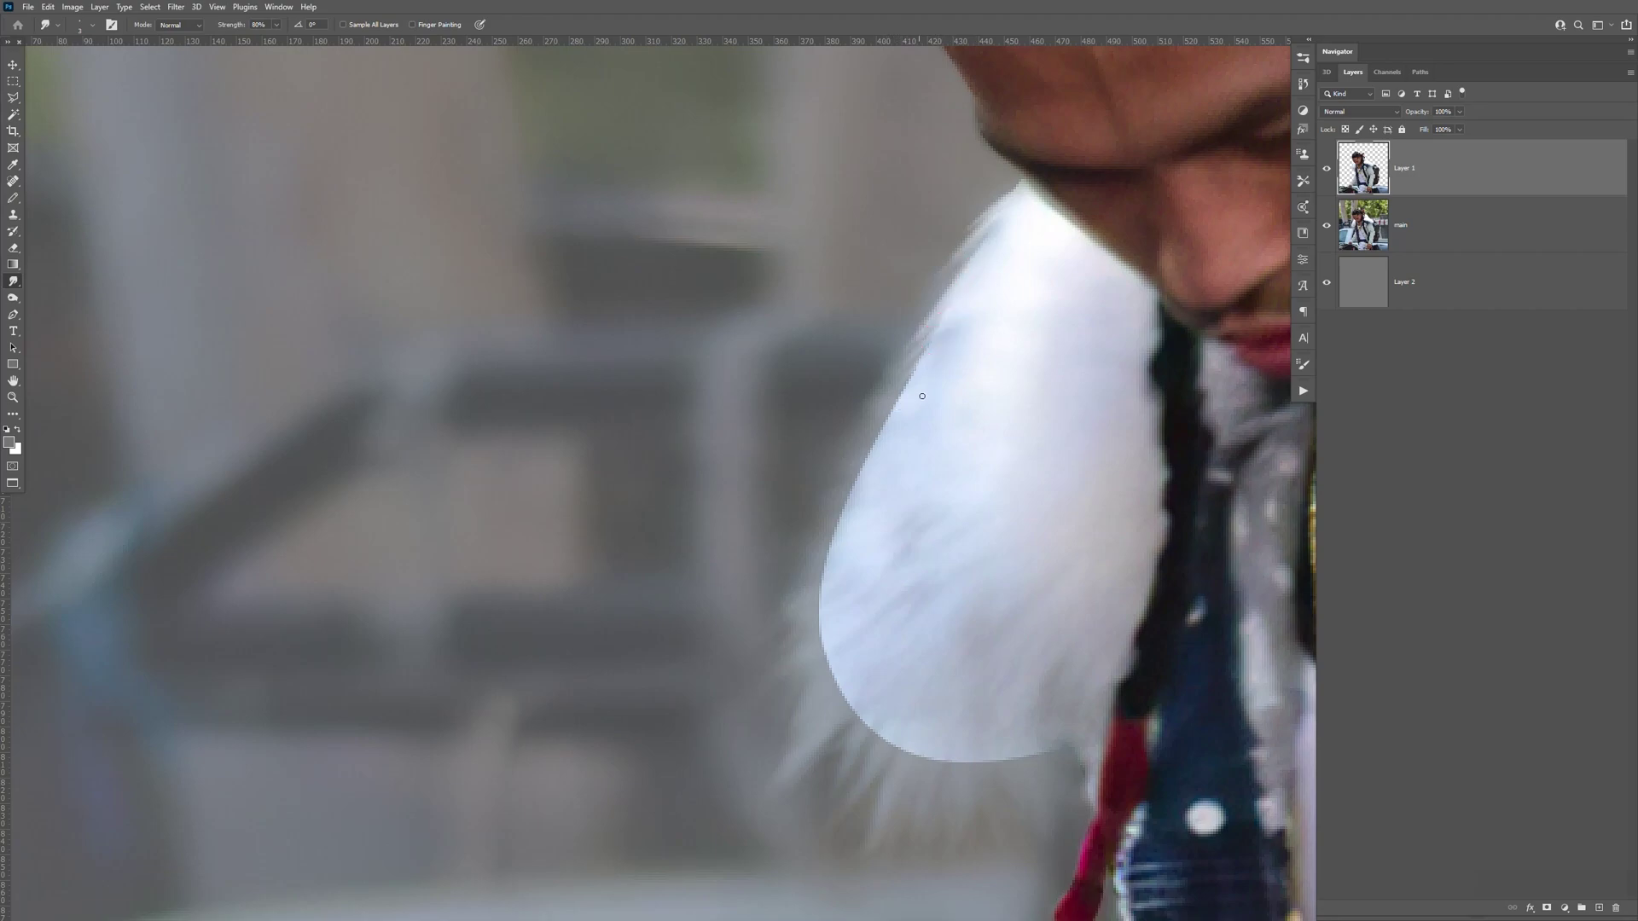
left_click(18, 445)
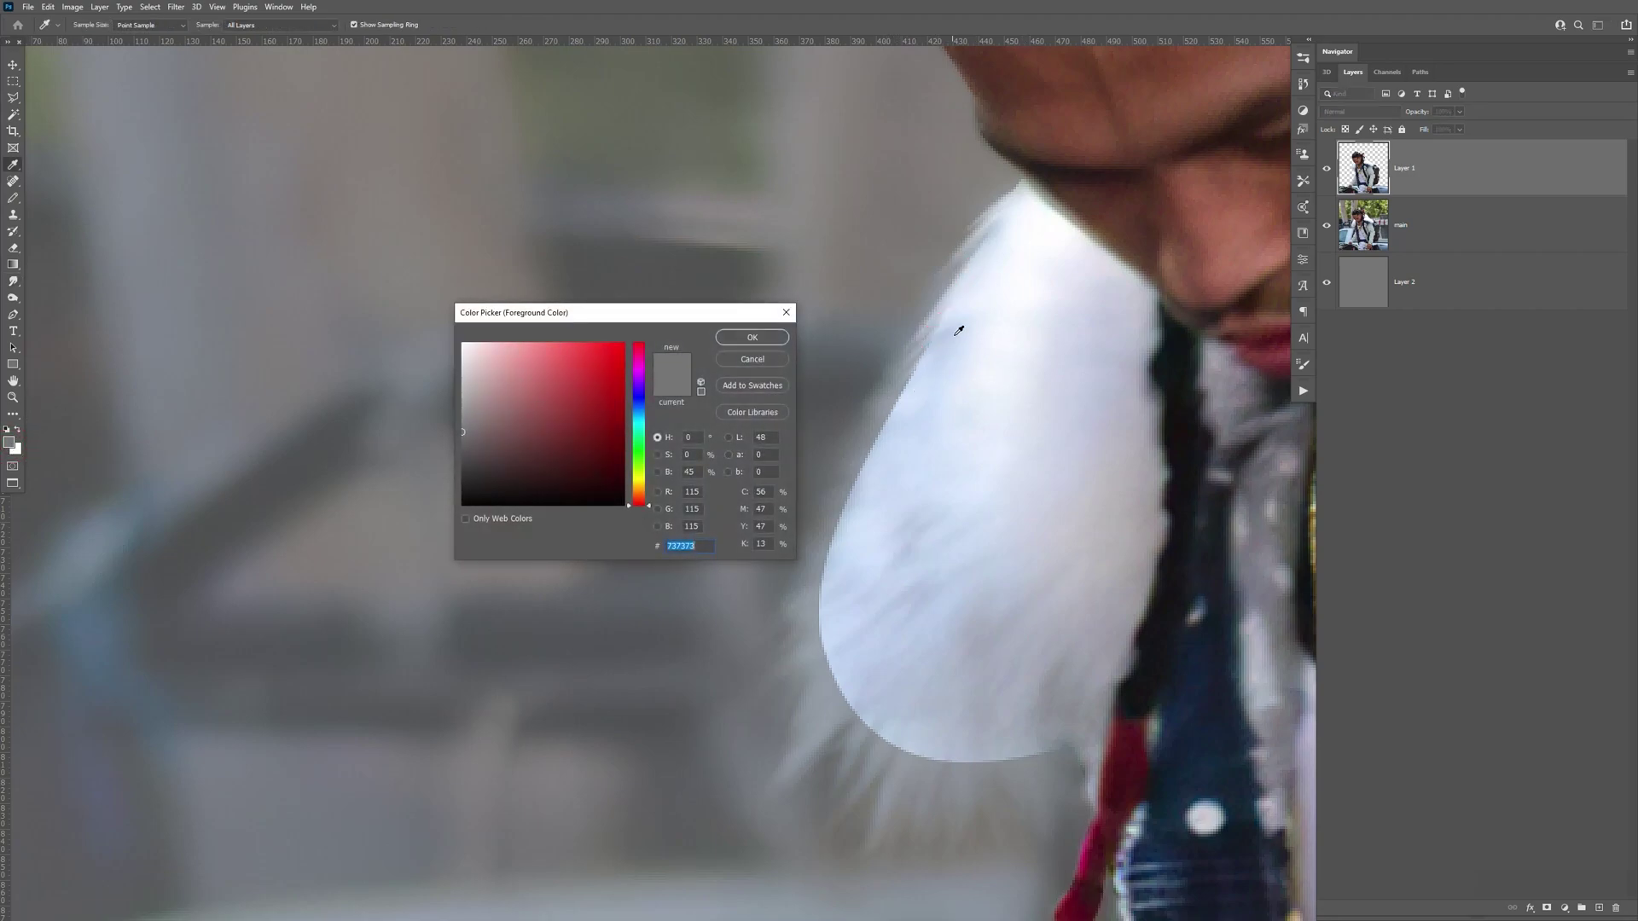
left_click(753, 337)
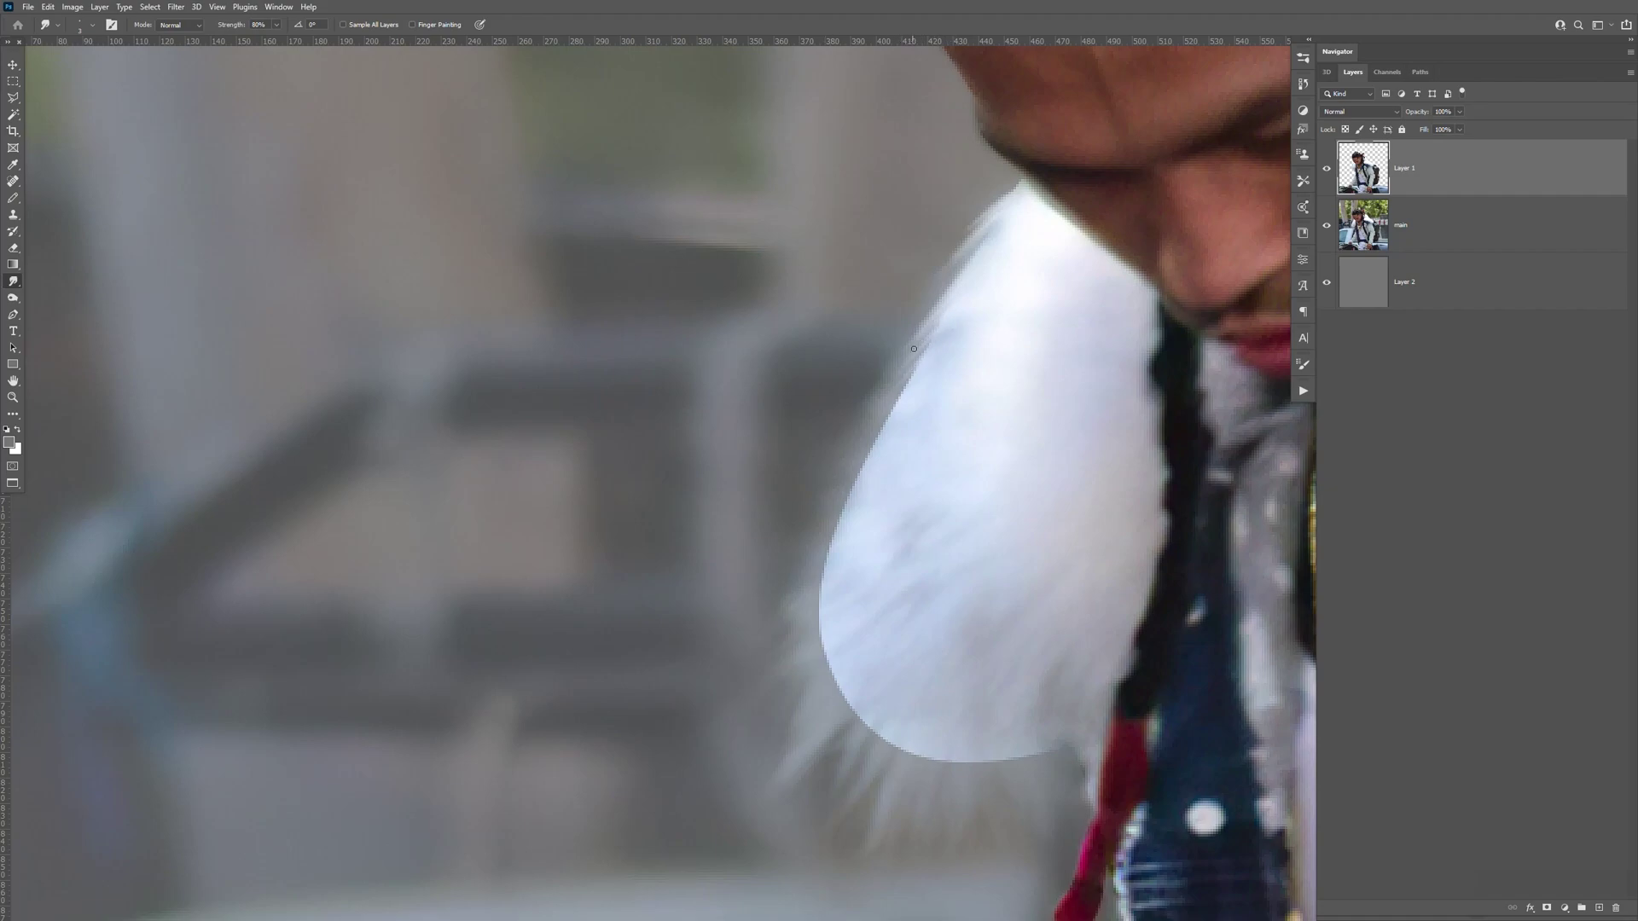
Smudge fur strands down the outer side of the front collar to its lower corner
left_click_drag(941, 326, 902, 360)
left_click_drag(946, 323, 909, 372)
left_click_drag(932, 347, 902, 377)
mouse_move(923, 361)
left_mouse_down()
mouse_move(830, 513)
mouse_move(875, 430)
left_mouse_up()
mouse_move(955, 280)
left_mouse_down()
mouse_move(974, 247)
mouse_move(1015, 192)
left_mouse_up()
mouse_move(852, 497)
left_mouse_down()
mouse_move(786, 624)
mouse_move(836, 558)
mouse_move(830, 632)
mouse_move(830, 584)
mouse_move(829, 634)
mouse_move(811, 634)
mouse_move(824, 573)
mouse_move(822, 652)
mouse_move(839, 638)
mouse_move(796, 713)
left_mouse_up()
mouse_move(837, 655)
left_mouse_down()
mouse_move(847, 656)
mouse_move(820, 705)
mouse_move(814, 683)
mouse_move(797, 689)
mouse_move(851, 687)
mouse_move(820, 713)
mouse_move(813, 748)
mouse_move(835, 721)
mouse_move(809, 761)
mouse_move(835, 696)
mouse_move(854, 692)
mouse_move(841, 724)
mouse_move(863, 715)
mouse_move(845, 772)
left_mouse_up()
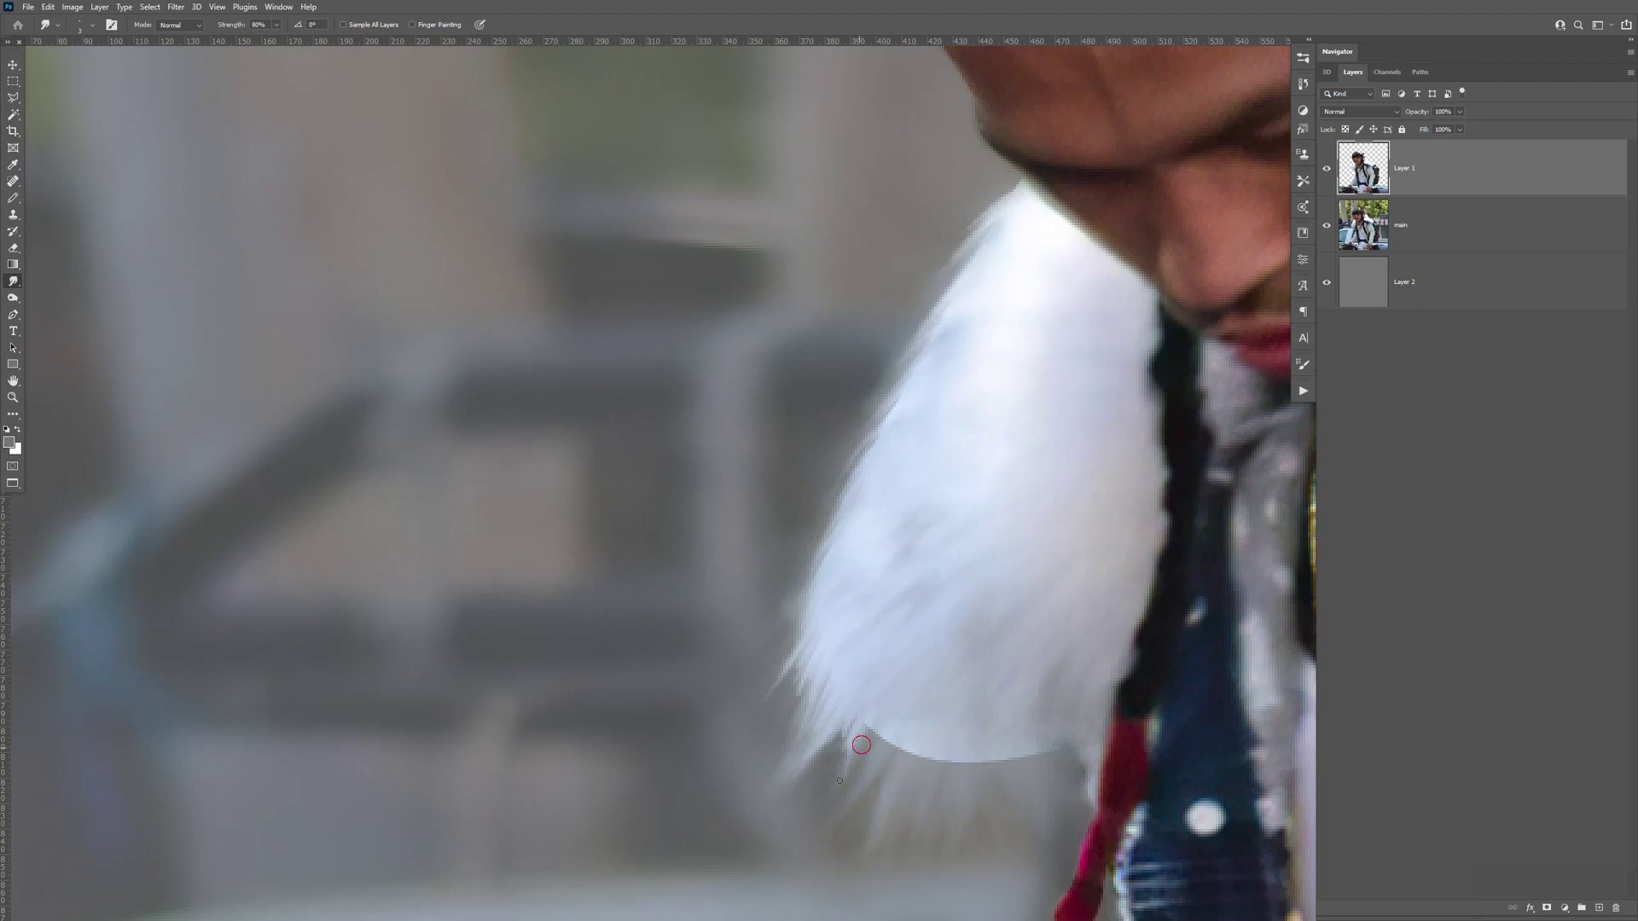
Pull fur strands downward along the bottom edge of the front collar with the Smudge tool
mouse_move(854, 715)
left_mouse_down()
mouse_move(839, 782)
mouse_move(884, 730)
mouse_move(848, 807)
mouse_move(890, 734)
mouse_move(871, 761)
mouse_move(910, 739)
mouse_move(911, 784)
mouse_move(890, 757)
mouse_move(877, 830)
mouse_move(919, 731)
mouse_move(890, 792)
left_mouse_up()
mouse_move(910, 731)
left_mouse_down()
mouse_move(887, 789)
mouse_move(897, 777)
left_mouse_up()
mouse_move(922, 727)
left_mouse_down()
mouse_move(902, 774)
mouse_move(938, 732)
mouse_move(941, 765)
mouse_move(918, 742)
mouse_move(943, 734)
mouse_move(934, 799)
left_mouse_up()
mouse_move(967, 730)
left_mouse_down()
mouse_move(945, 794)
mouse_move(965, 728)
mouse_move(973, 759)
mouse_move(965, 734)
mouse_move(988, 736)
mouse_move(983, 774)
mouse_move(994, 735)
mouse_move(993, 755)
left_mouse_up()
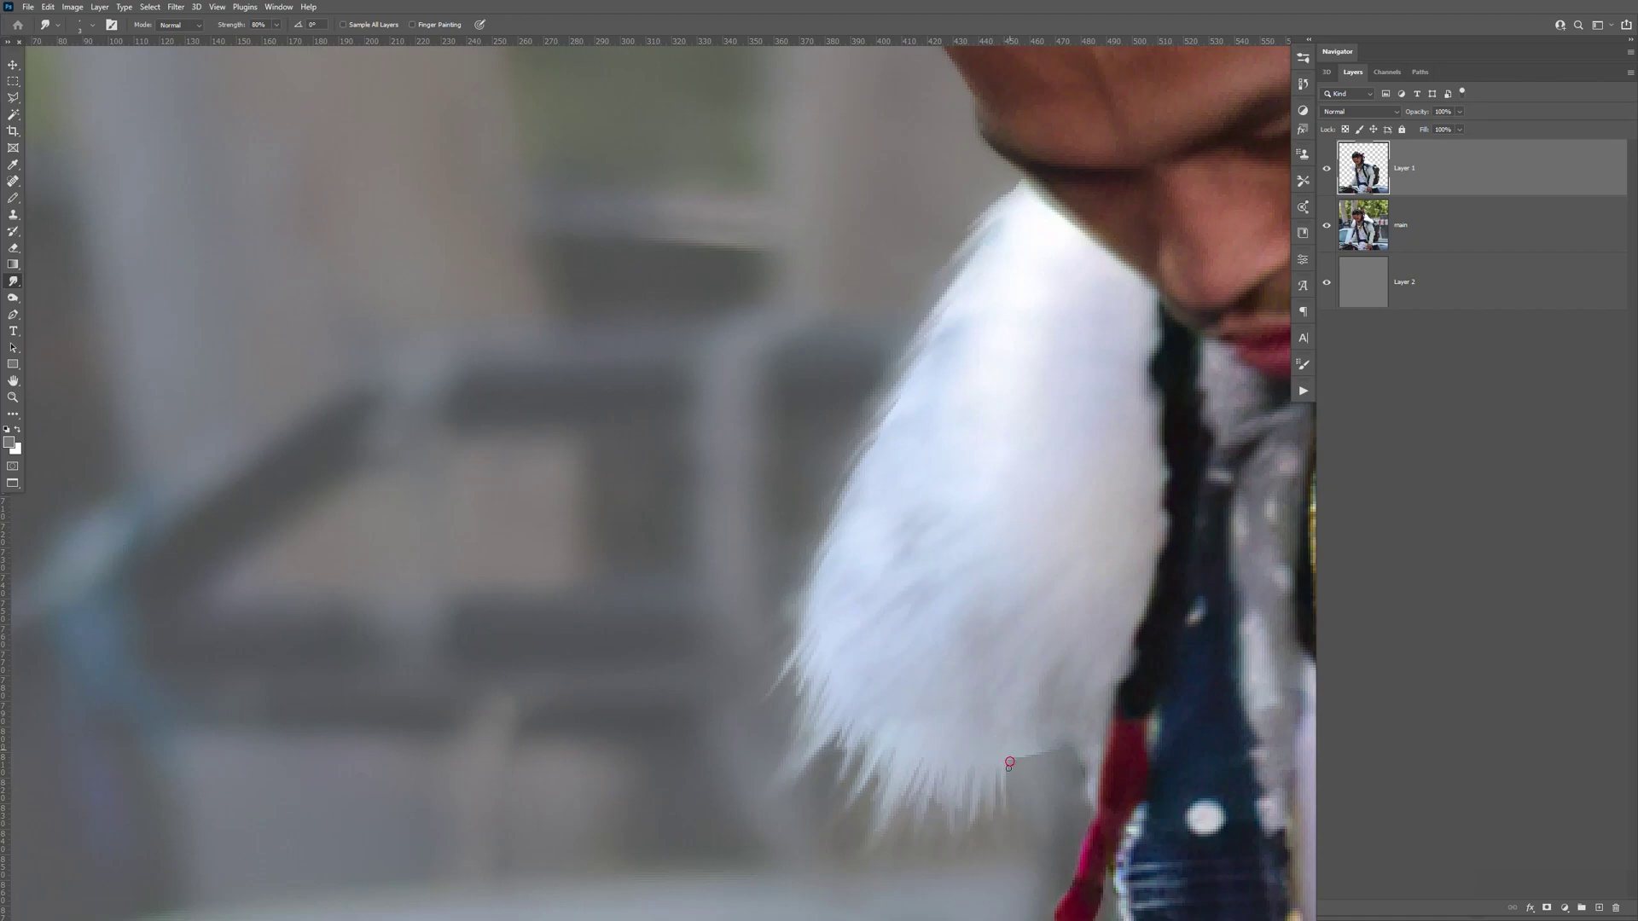
mouse_move(1018, 737)
left_mouse_down()
mouse_move(1068, 758)
mouse_move(1068, 821)
mouse_move(1052, 738)
mouse_move(1045, 806)
mouse_move(1033, 812)
mouse_move(1019, 747)
mouse_move(987, 801)
left_mouse_up()
left_click_drag(1007, 754, 983, 815)
left_click_drag(982, 754, 955, 828)
mouse_move(960, 754)
left_mouse_down()
mouse_move(906, 849)
mouse_move(970, 817)
mouse_move(917, 810)
left_mouse_up()
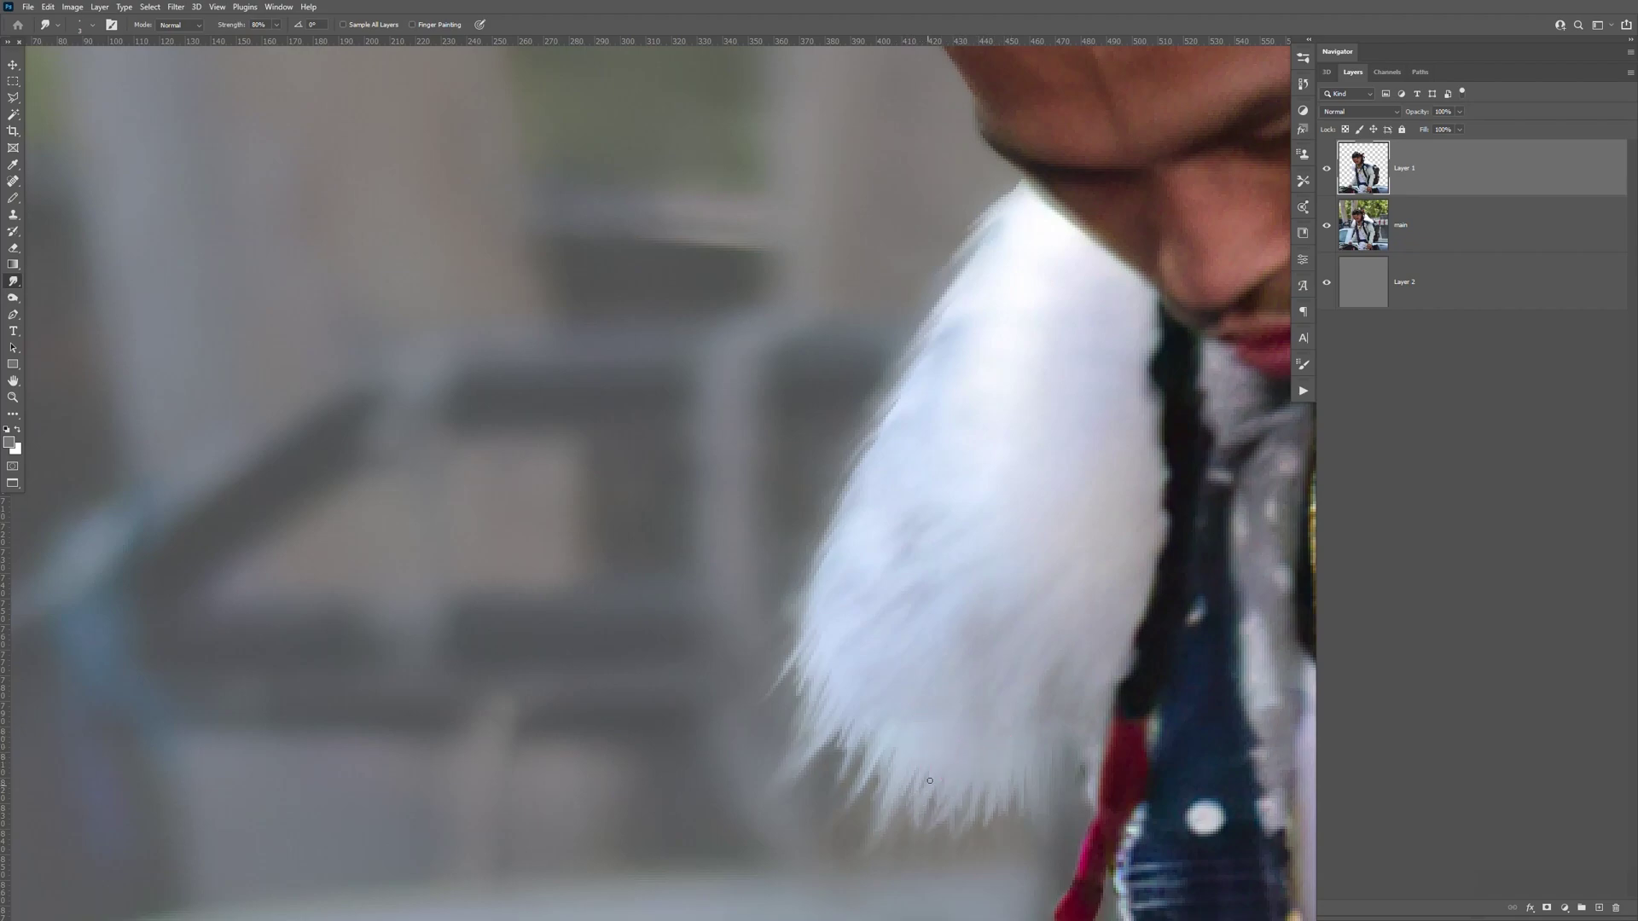
Smudge more fur strands out of the front collar's bottom edge and along its outer side
left_click_drag(906, 723, 871, 784)
mouse_move(891, 699)
left_mouse_down()
mouse_move(867, 793)
mouse_move(882, 793)
left_mouse_up()
left_click_drag(909, 758, 891, 806)
left_click_drag(963, 741, 937, 793)
left_click_drag(958, 756, 927, 765)
left_click_drag(905, 423, 821, 550)
left_click_drag(845, 532, 794, 615)
Toggle the visibility of the main layer to check the front collar's fur against the grey background, and reselect Layer 1
left_click(1335, 226)
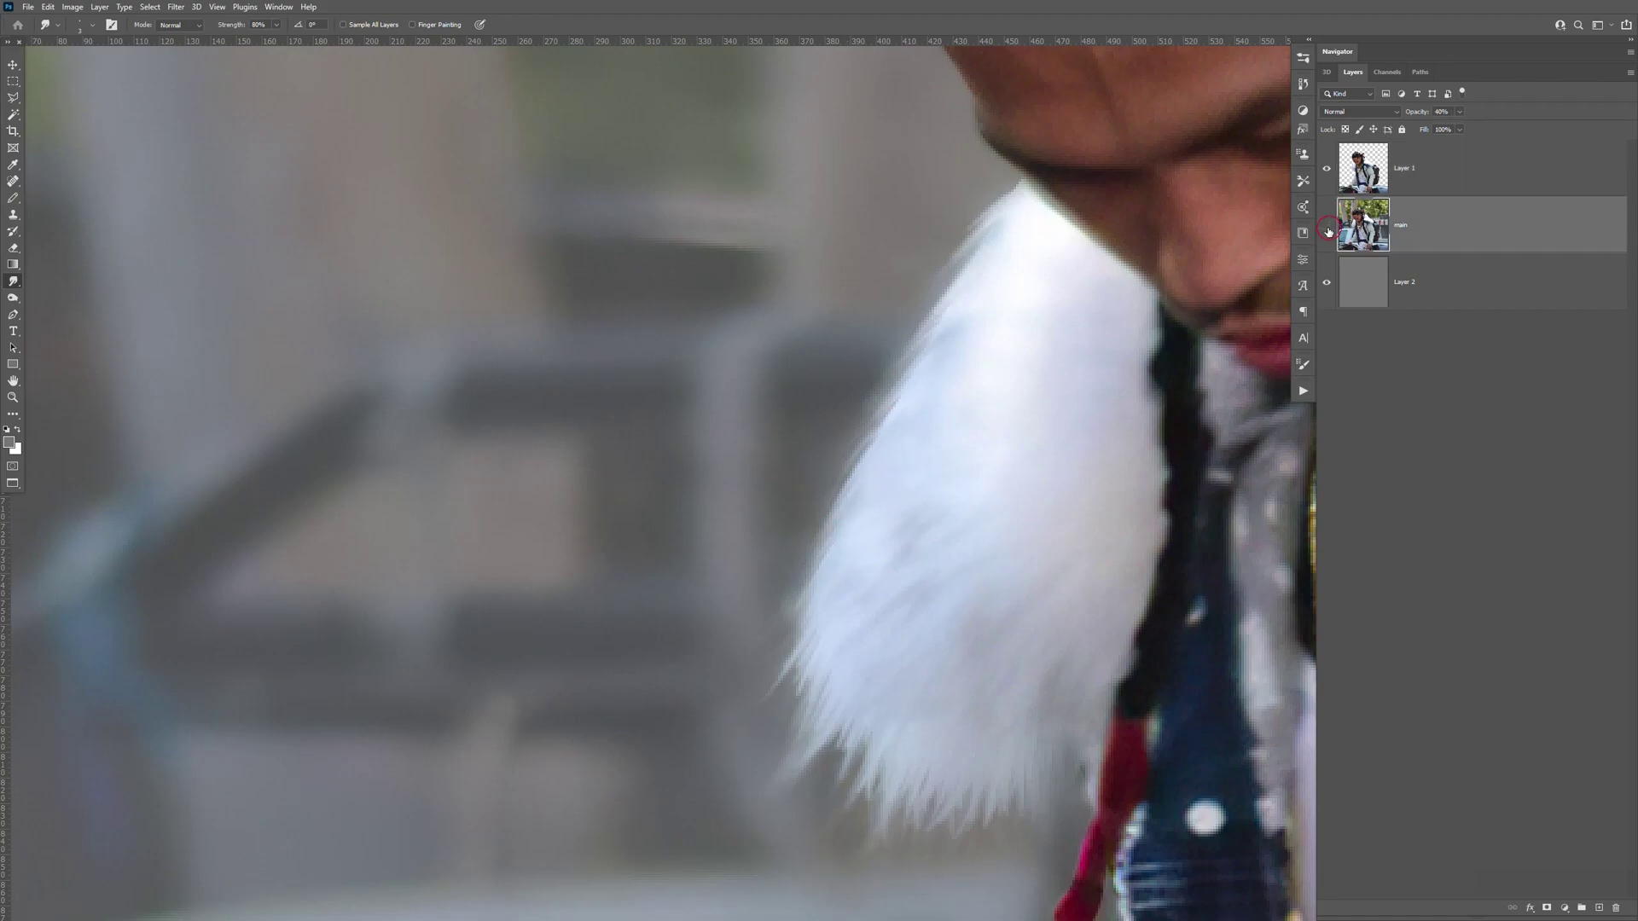
left_click(1327, 228)
left_click(1328, 235)
left_click(1328, 236)
left_click(1328, 236)
left_click(1329, 236)
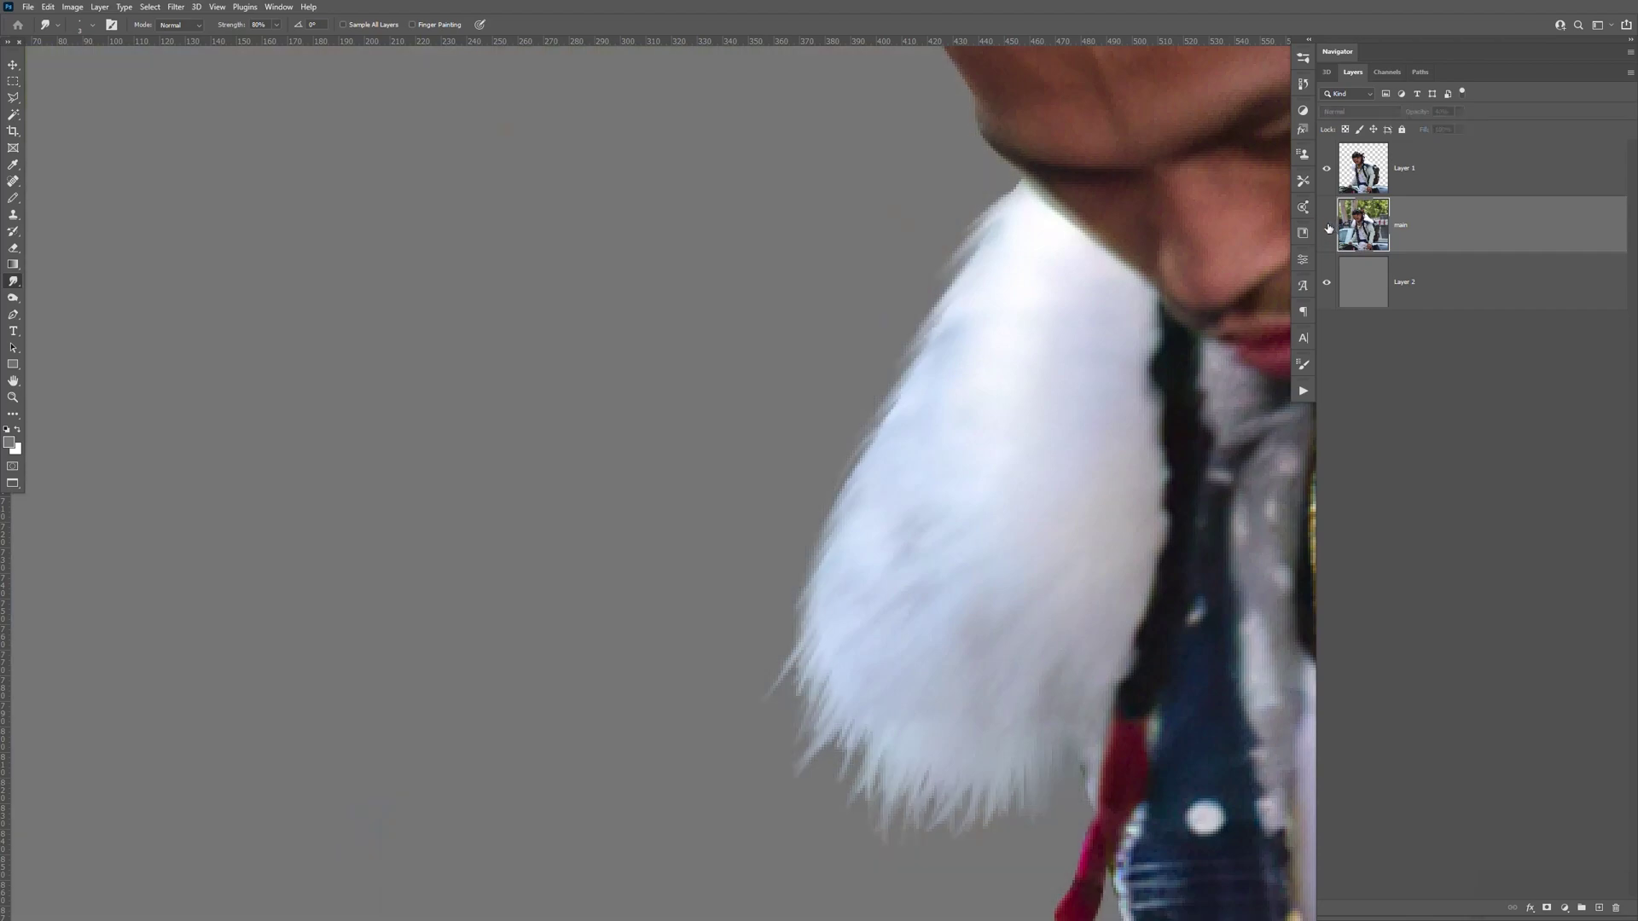
left_click(1327, 227)
left_click(1403, 175)
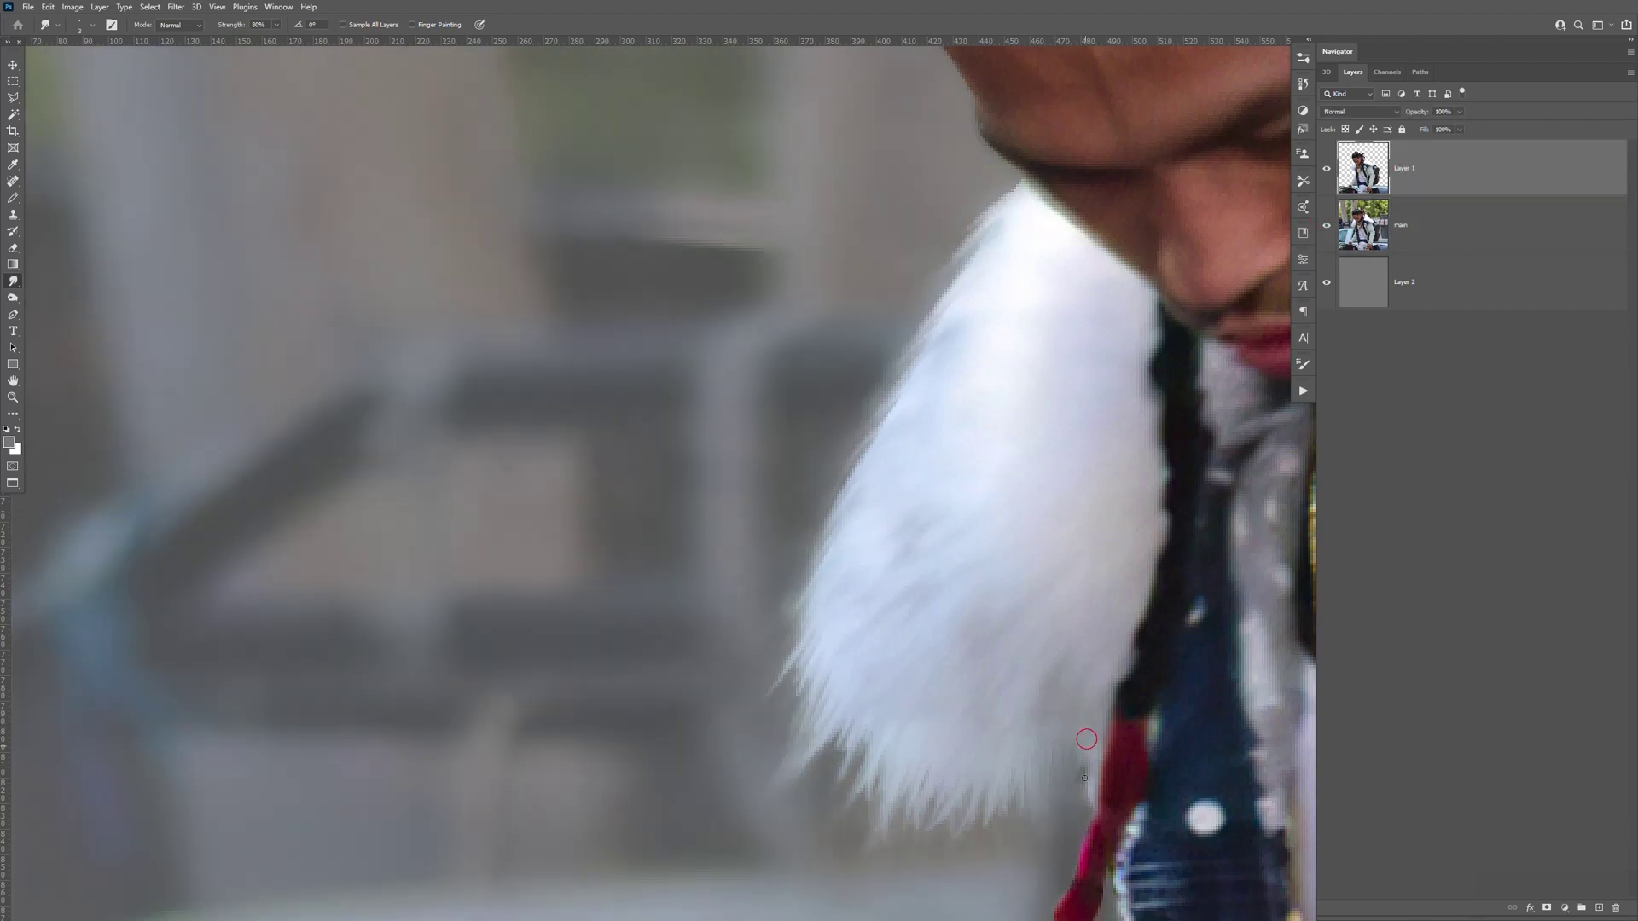
Lengthen the fur tips with Smudge strokes from the front collar's lower outer corner across its bottom edge
mouse_move(897, 731)
left_mouse_down()
mouse_move(876, 788)
mouse_move(861, 777)
left_mouse_up()
left_click_drag(875, 730, 859, 778)
key("space")
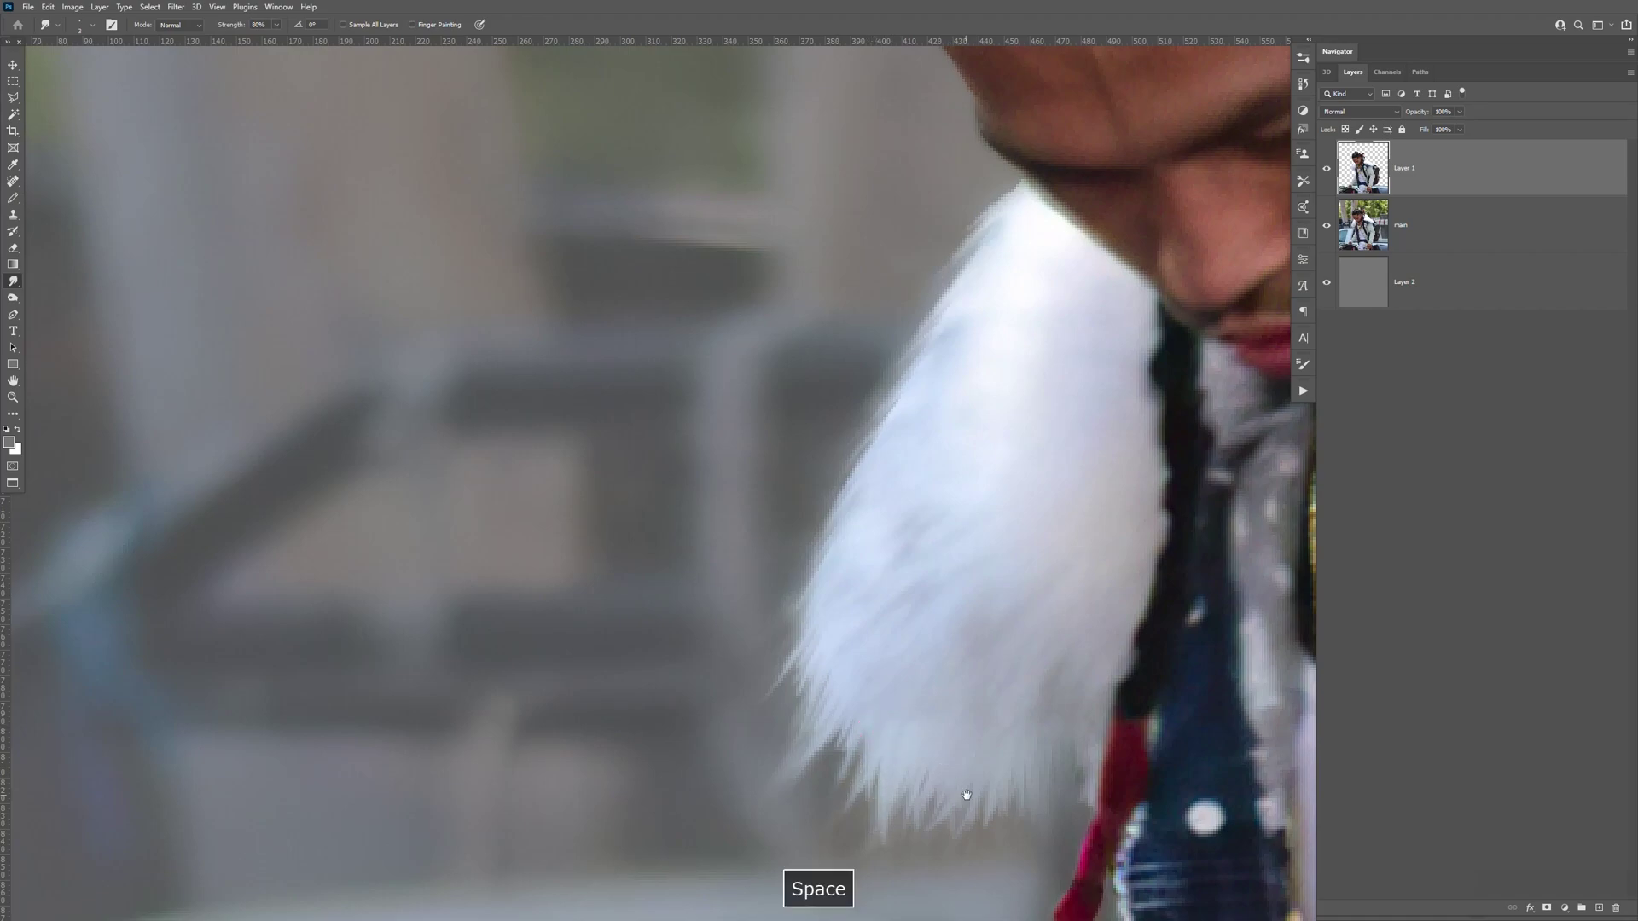
left_click_drag(953, 844, 918, 670)
mouse_move(861, 536)
left_mouse_down()
mouse_move(859, 631)
mouse_move(871, 627)
left_mouse_up()
left_click_drag(878, 534, 882, 631)
left_click_drag(894, 543, 889, 625)
left_click_drag(939, 533, 919, 621)
mouse_move(986, 551)
left_mouse_down()
mouse_move(977, 621)
mouse_move(1005, 616)
left_mouse_up()
Refine the front collar's fur with Smudge strokes from the tip beside the face down the outer edge
key("space")
mouse_move(1144, 399)
left_mouse_down()
mouse_move(896, 678)
mouse_move(840, 681)
left_mouse_up()
left_click_drag(1024, 520, 1099, 621)
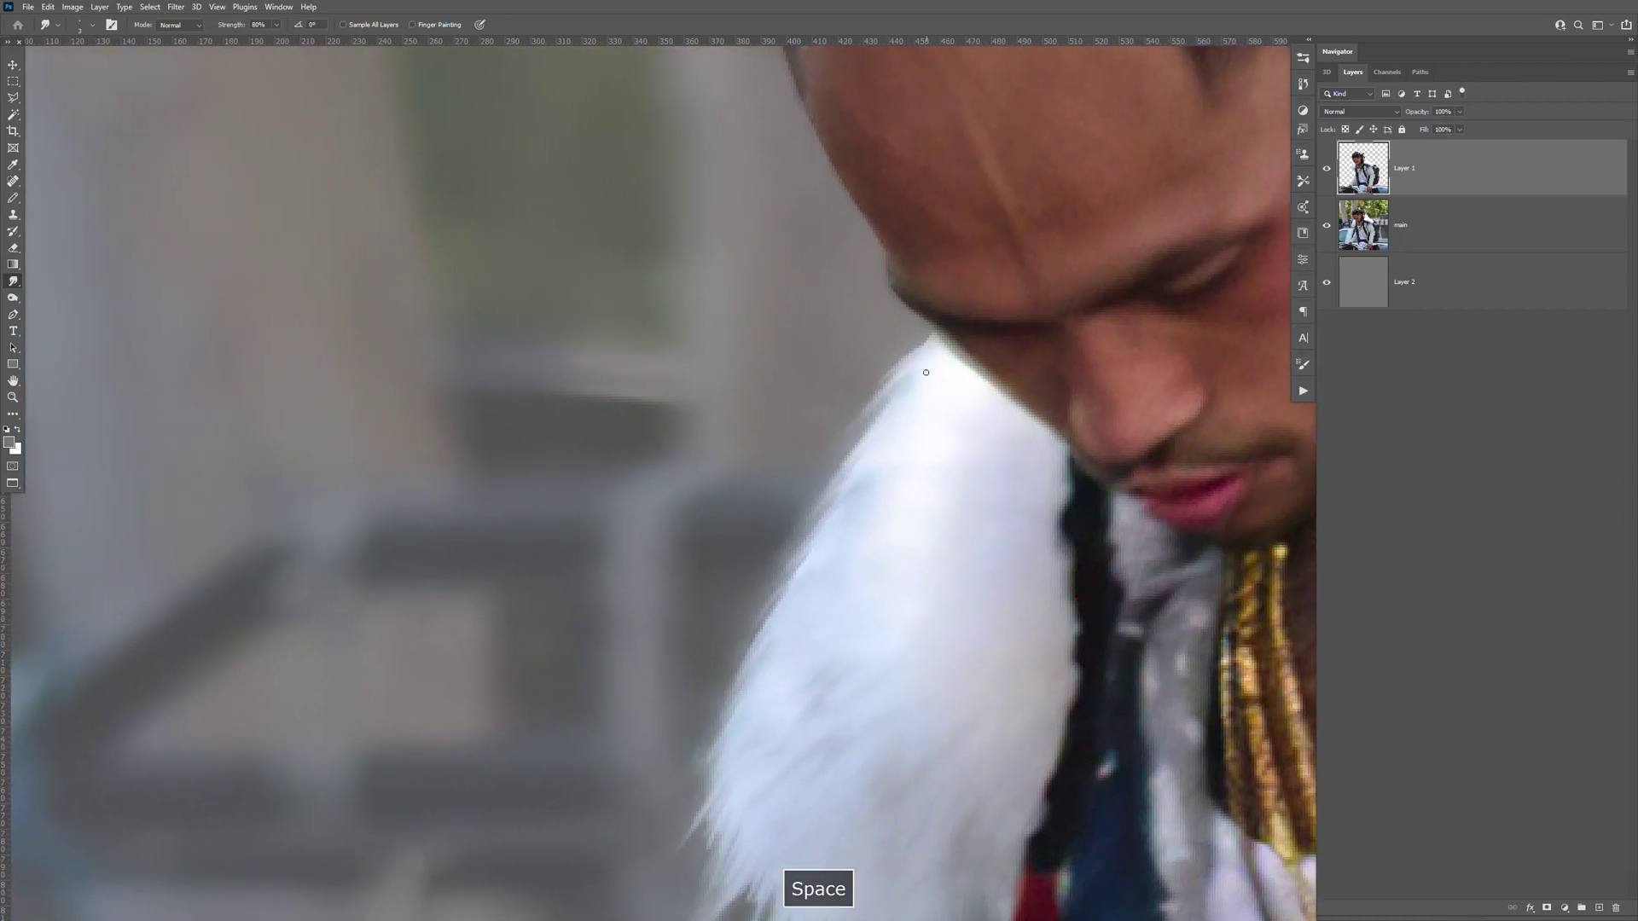
left_click_drag(933, 340, 915, 343)
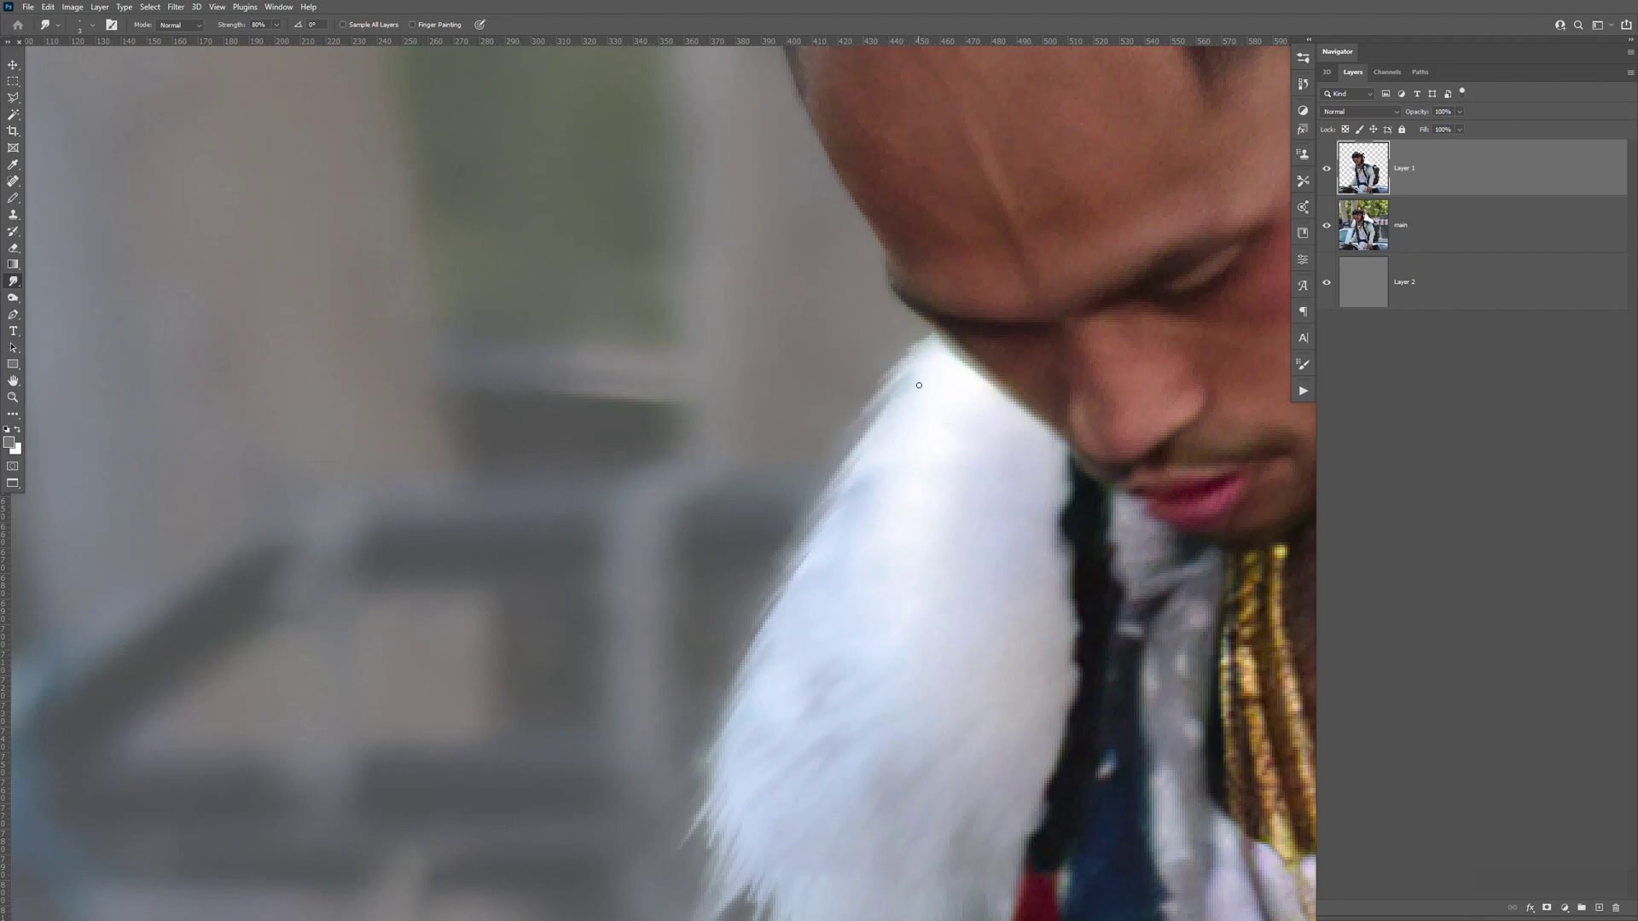
mouse_move(834, 527)
left_mouse_down()
mouse_move(779, 585)
mouse_move(718, 725)
left_mouse_up()
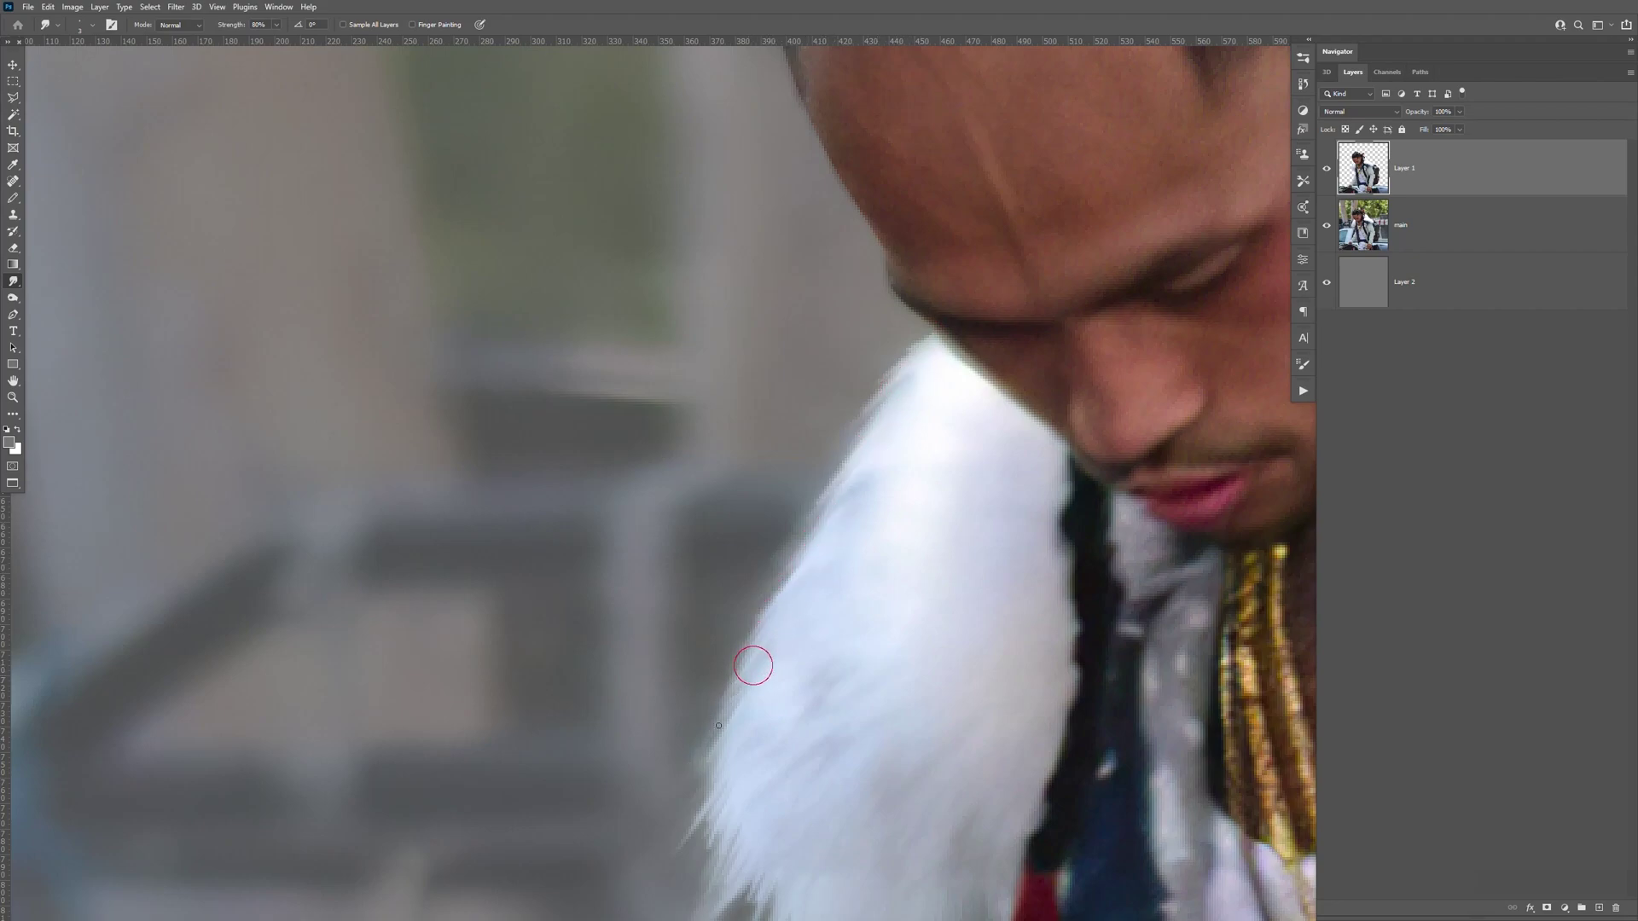
Compare the whole front collar with and without the main photo layer visible behind it
key("space")
left_click_drag(933, 694, 887, 438)
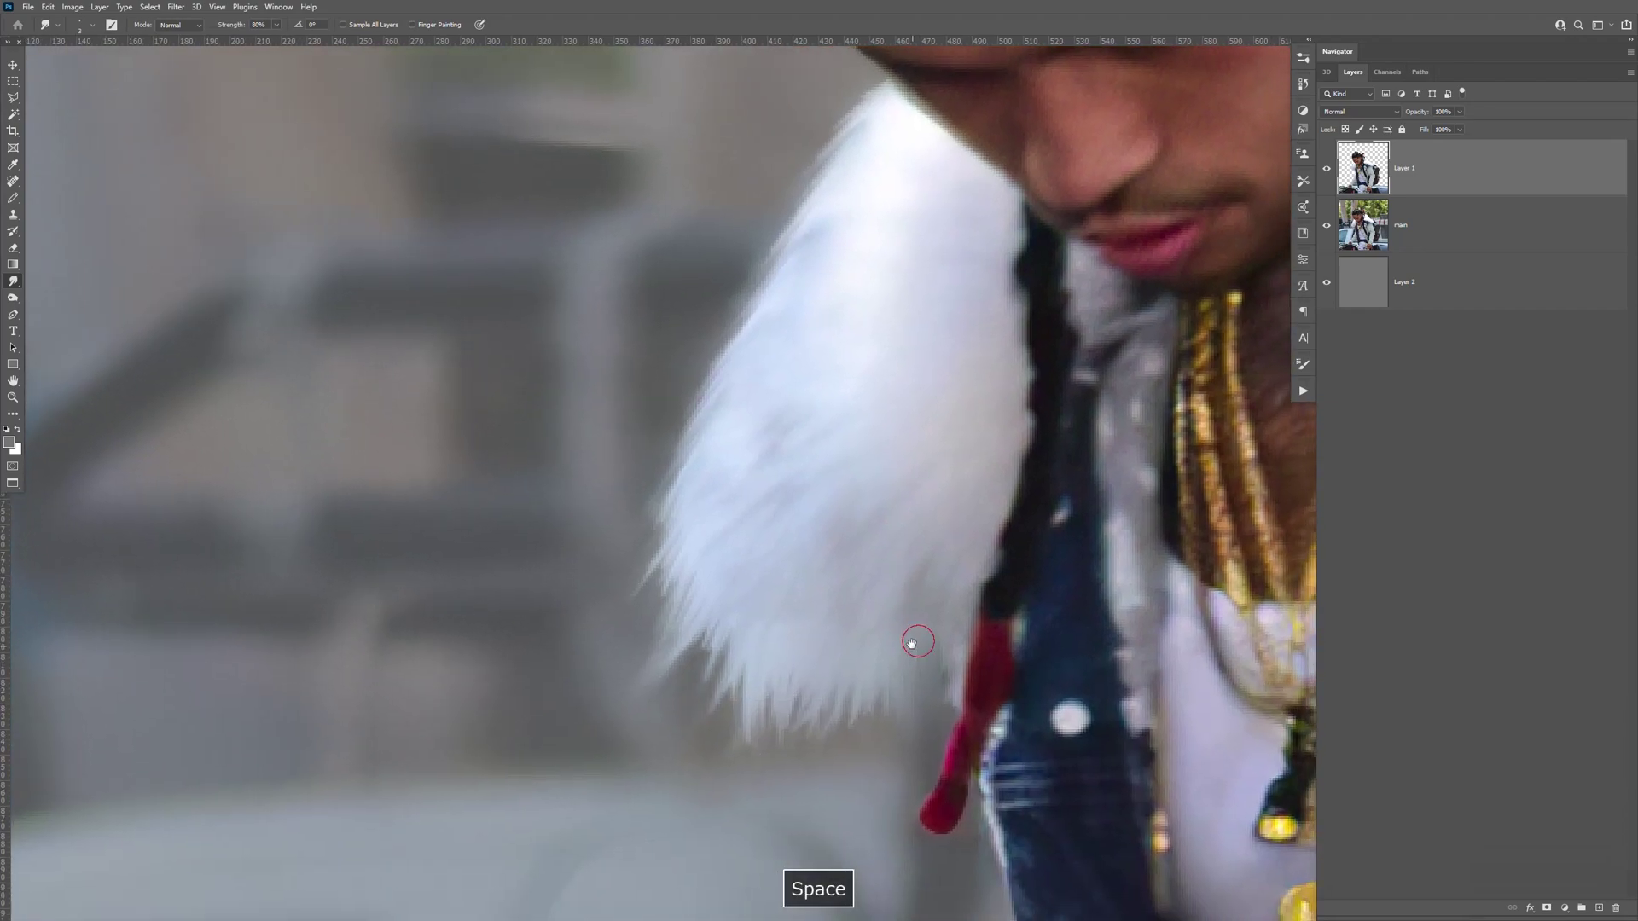
left_click(1327, 226)
left_click(1327, 226)
left_click(1327, 226)
left_click(1327, 226)
Rotate the canvas view and smudge fur strands out of the rear collar's upper edge behind the head
key("space")
left_click_drag(1071, 510, 999, 573)
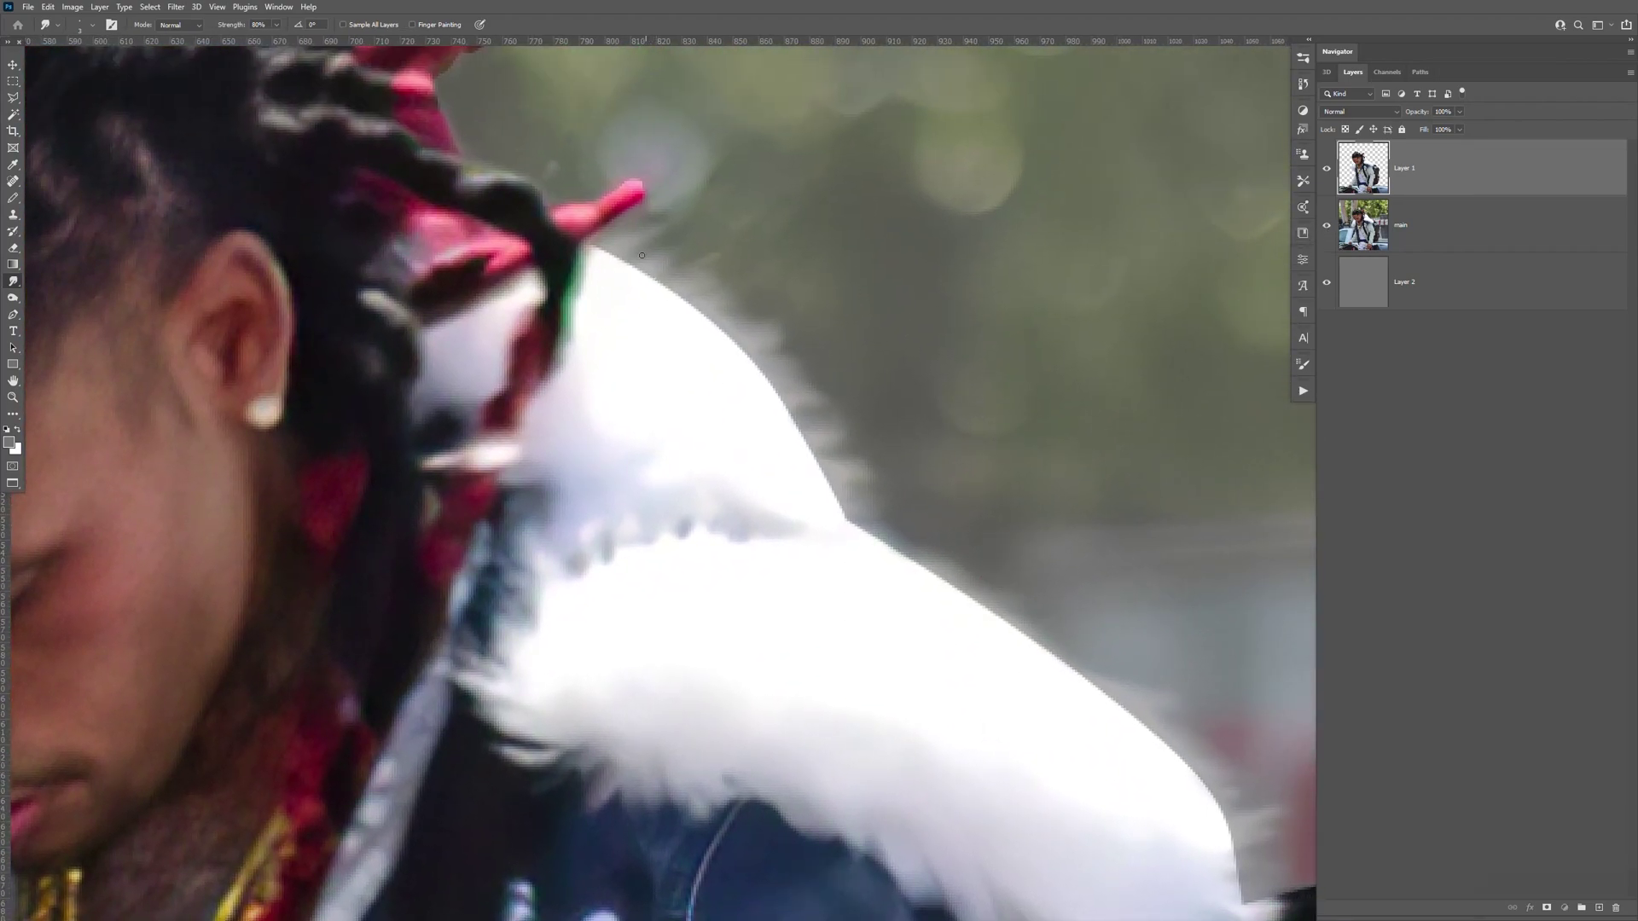
left_click_drag(601, 255, 638, 276)
key("r")
left_click_drag(893, 256, 678, 482)
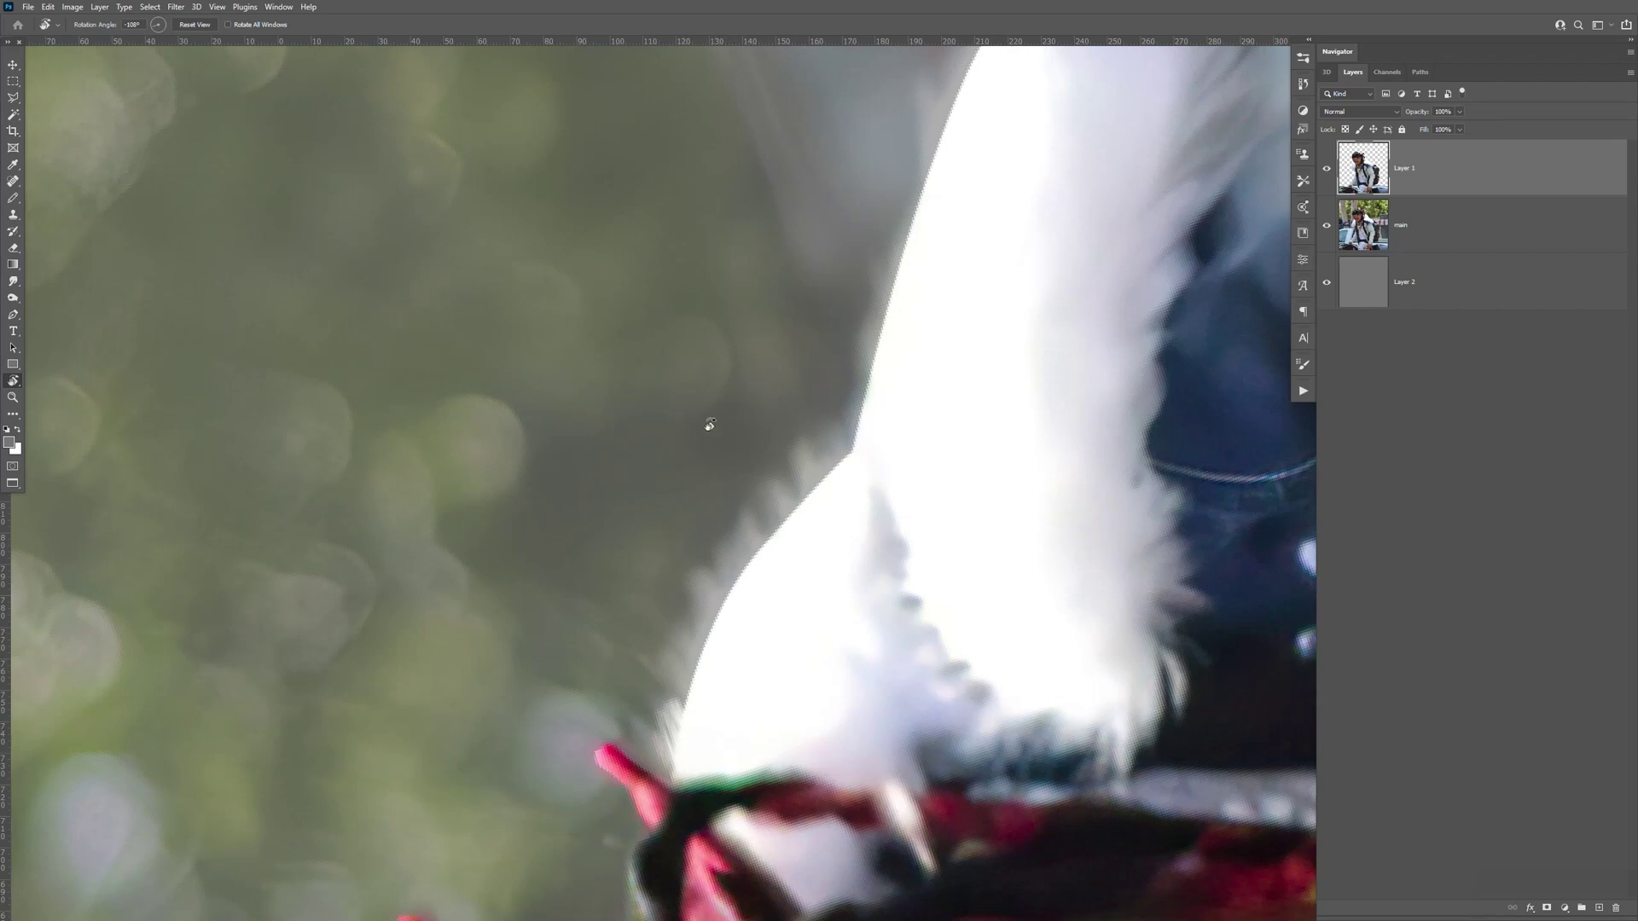
left_click(15, 283)
mouse_move(676, 770)
left_mouse_down()
mouse_move(666, 684)
mouse_move(681, 704)
mouse_move(676, 674)
mouse_move(708, 696)
mouse_move(675, 683)
mouse_move(692, 702)
mouse_move(682, 649)
mouse_move(691, 692)
mouse_move(671, 654)
mouse_move(705, 678)
mouse_move(689, 617)
mouse_move(707, 676)
mouse_move(711, 589)
mouse_move(727, 618)
mouse_move(719, 577)
mouse_move(707, 612)
mouse_move(746, 591)
mouse_move(726, 600)
mouse_move(742, 535)
mouse_move(755, 571)
mouse_move(743, 541)
mouse_move(722, 598)
mouse_move(755, 557)
mouse_move(738, 609)
mouse_move(761, 568)
mouse_move(774, 577)
mouse_move(786, 525)
mouse_move(787, 541)
mouse_move(808, 531)
mouse_move(815, 505)
mouse_move(793, 523)
mouse_move(841, 471)
mouse_move(849, 425)
mouse_move(852, 460)
mouse_move(867, 438)
mouse_move(848, 464)
mouse_move(826, 457)
mouse_move(859, 438)
mouse_move(878, 349)
mouse_move(939, 255)
mouse_move(806, 421)
left_mouse_up()
Smudge fur strands outward along the outer edge of the rear collar's shoulder section
key("space")
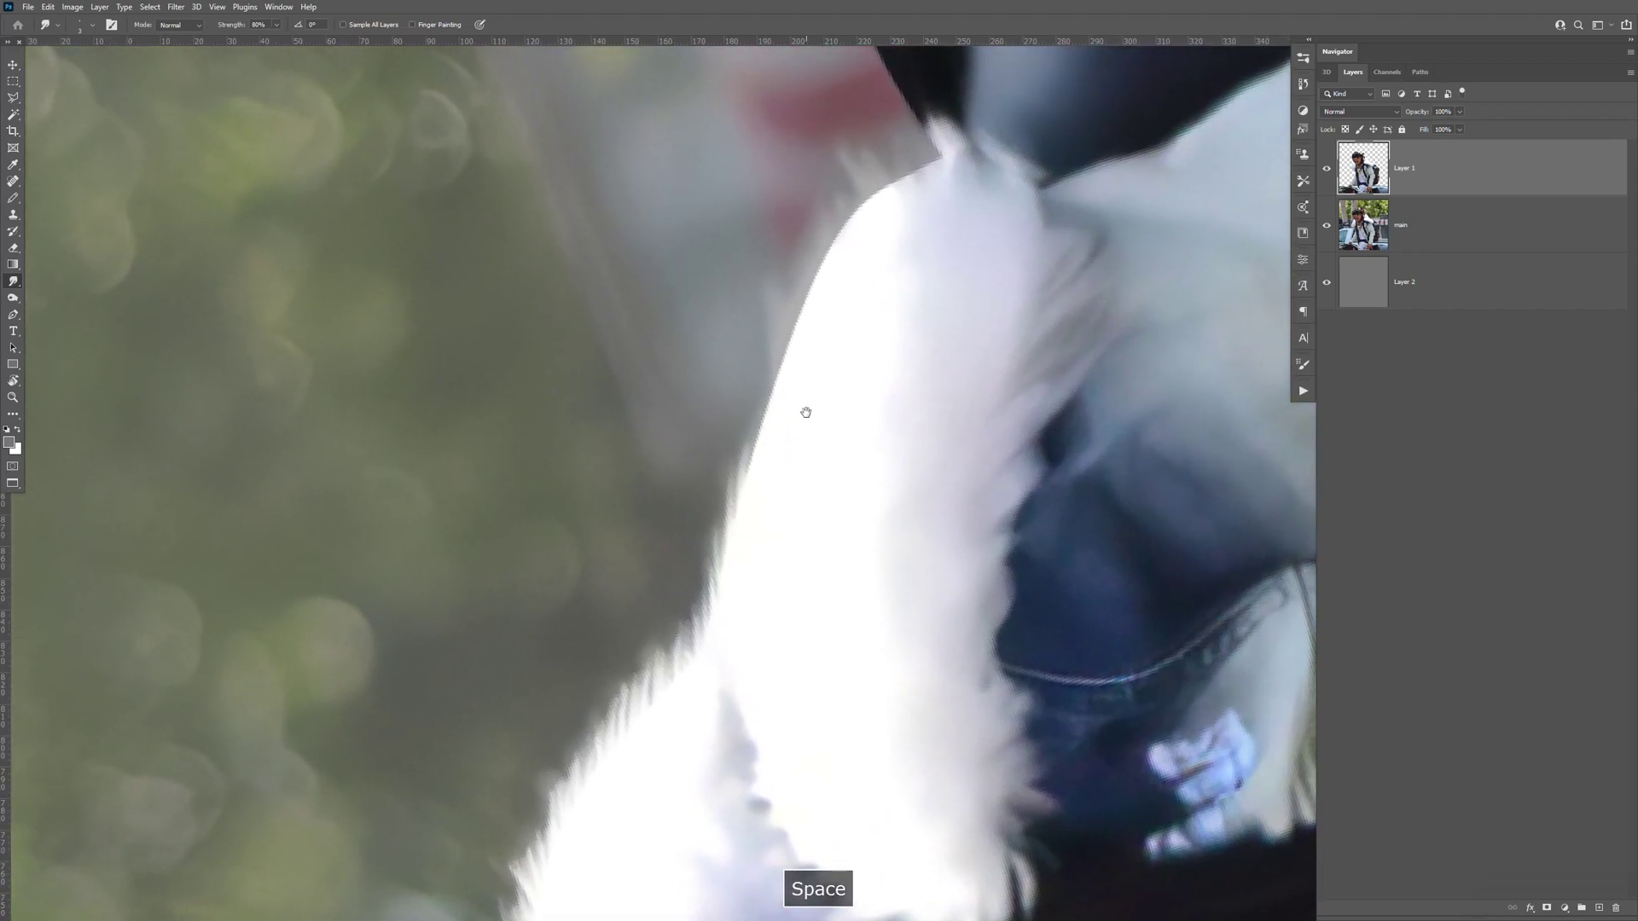
mouse_move(731, 504)
left_mouse_down()
mouse_move(738, 544)
mouse_move(787, 405)
left_mouse_up()
mouse_move(754, 465)
left_mouse_down()
mouse_move(762, 421)
mouse_move(772, 447)
mouse_move(778, 323)
left_mouse_up()
mouse_move(779, 412)
left_mouse_down()
mouse_move(793, 369)
mouse_move(761, 445)
mouse_move(866, 209)
mouse_move(888, 227)
mouse_move(880, 197)
mouse_move(892, 208)
mouse_move(910, 176)
mouse_move(917, 190)
mouse_move(936, 154)
mouse_move(926, 187)
mouse_move(899, 168)
mouse_move(886, 197)
mouse_move(878, 182)
mouse_move(828, 308)
mouse_move(849, 262)
left_mouse_up()
mouse_move(790, 400)
left_mouse_down()
mouse_move(812, 263)
mouse_move(795, 383)
left_mouse_up()
mouse_move(754, 489)
left_mouse_down()
mouse_move(719, 656)
mouse_move(759, 651)
mouse_move(750, 324)
mouse_move(688, 264)
mouse_move(661, 281)
left_mouse_up()
Add finer Smudge strands to the rear collar's edge next to the red-tipped dreadlocks
key("space")
mouse_move(638, 364)
left_mouse_down()
mouse_move(629, 399)
mouse_move(571, 446)
mouse_move(622, 368)
left_mouse_up()
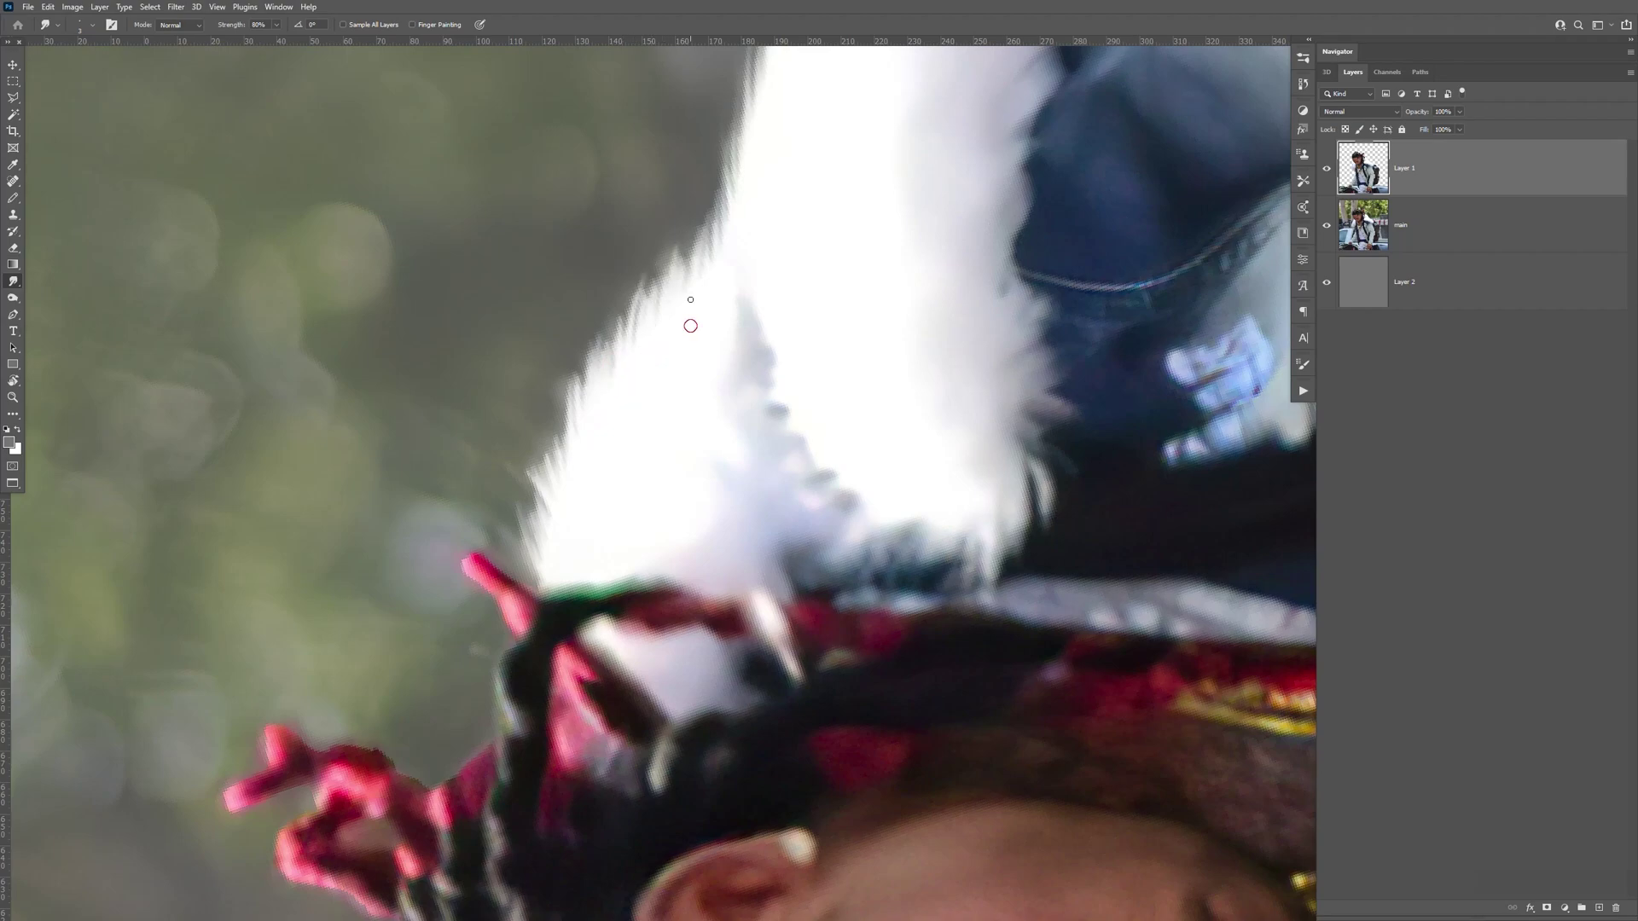
left_click_drag(569, 479, 556, 427)
left_click_drag(565, 487, 557, 404)
Reset the canvas rotation and hide the main layer to show the rear collar on the grey background
key("r")
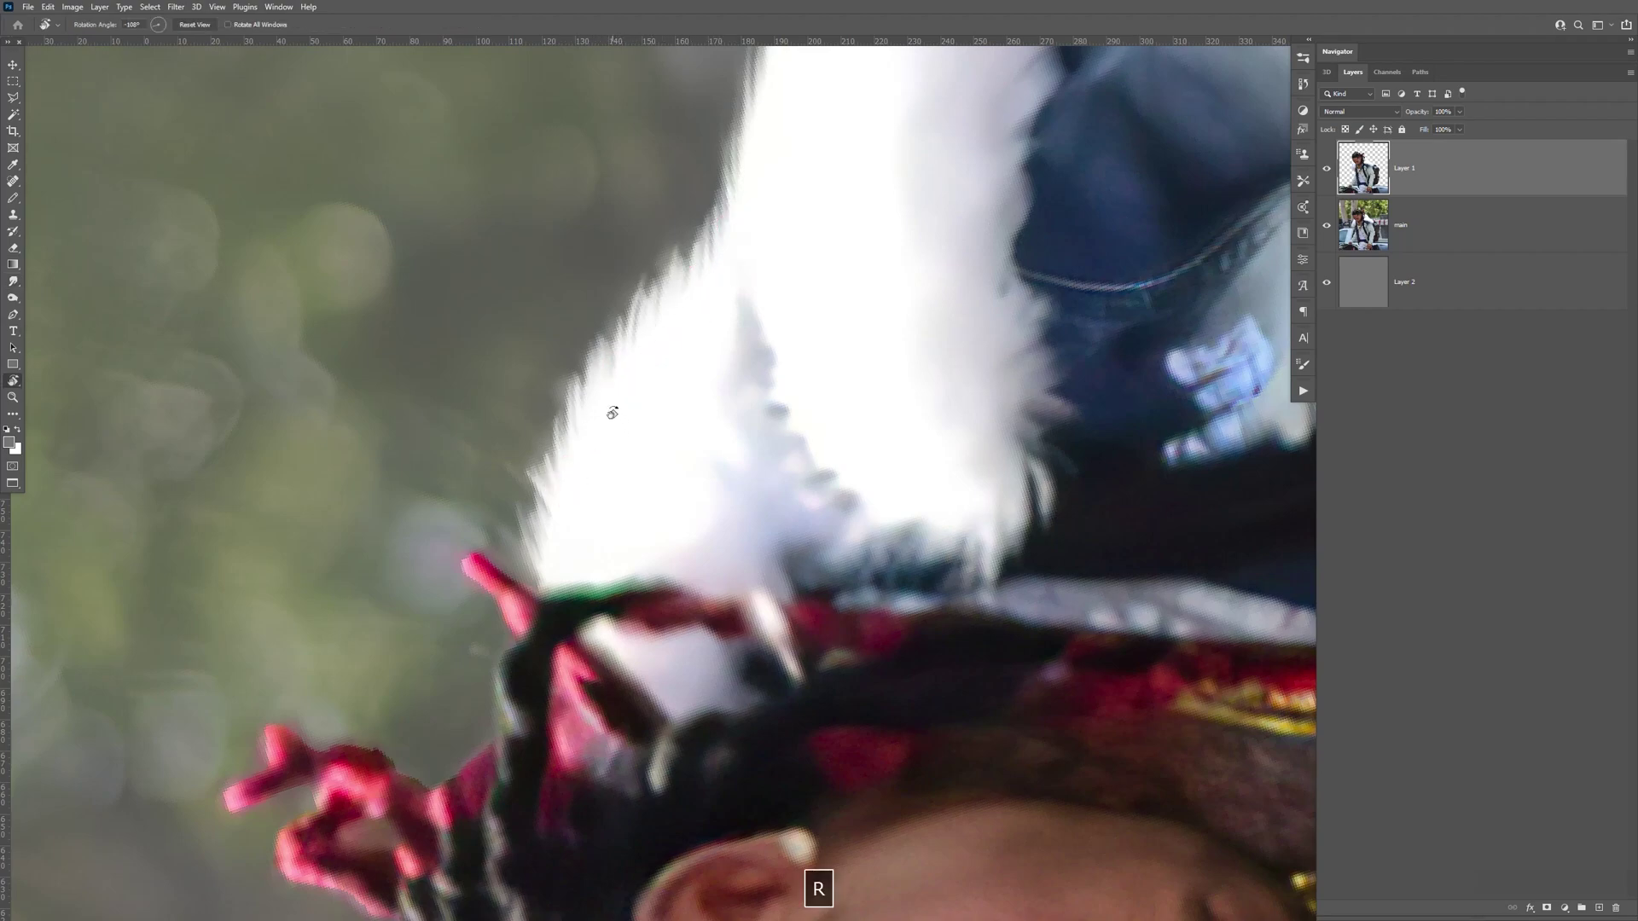
left_click(194, 25)
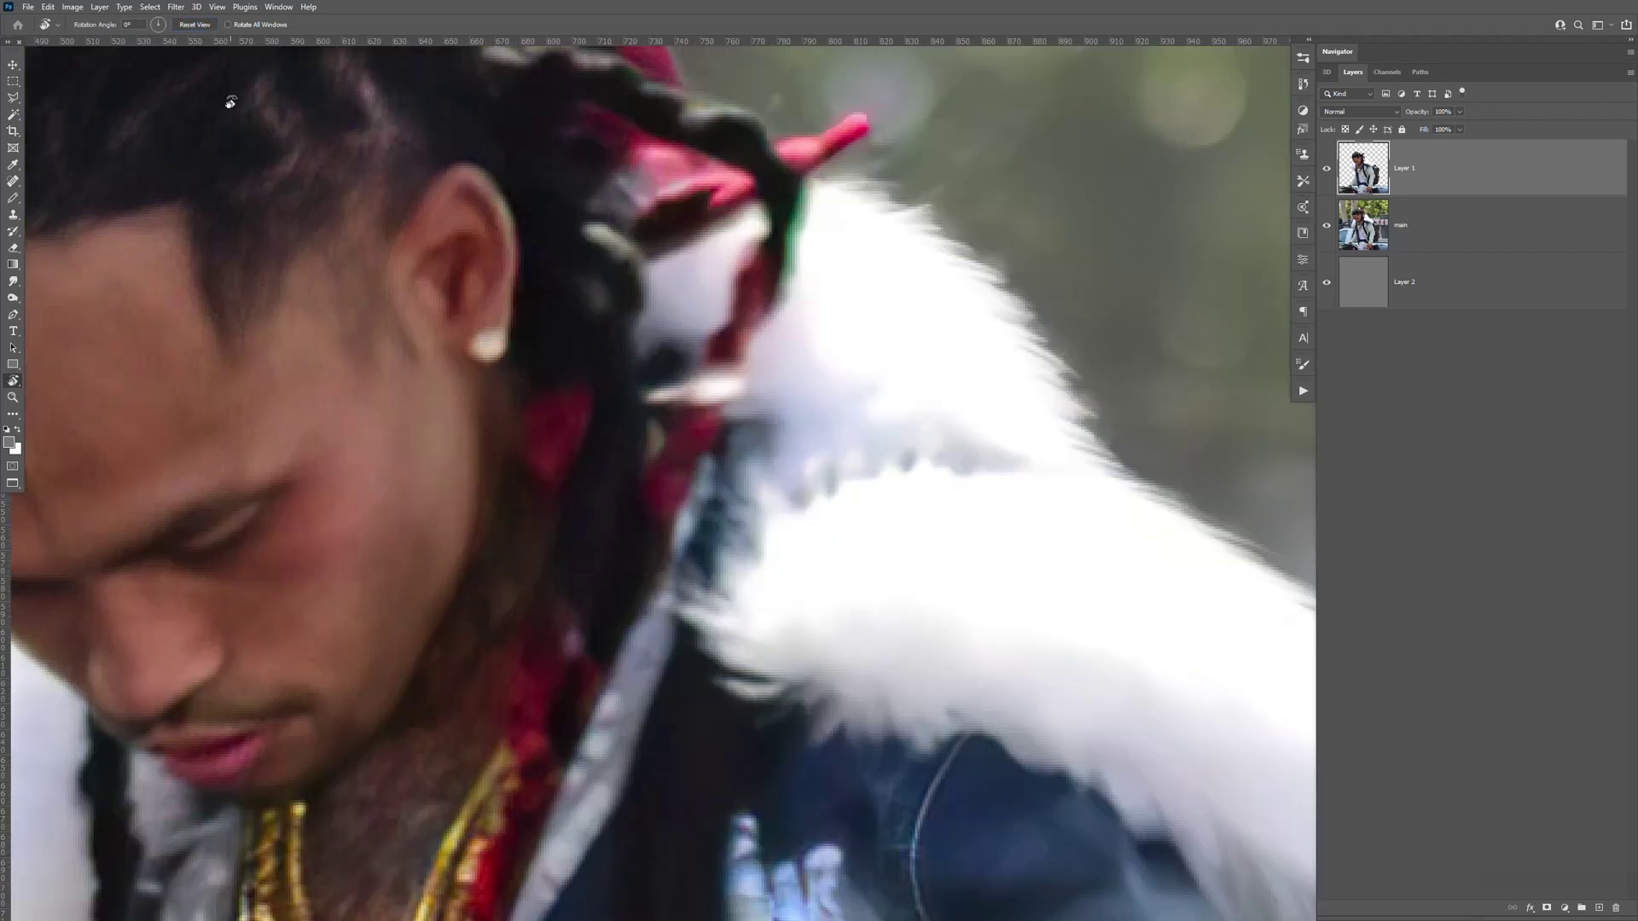
left_click(1327, 226)
key("space")
left_click_drag(1169, 475, 982, 587)
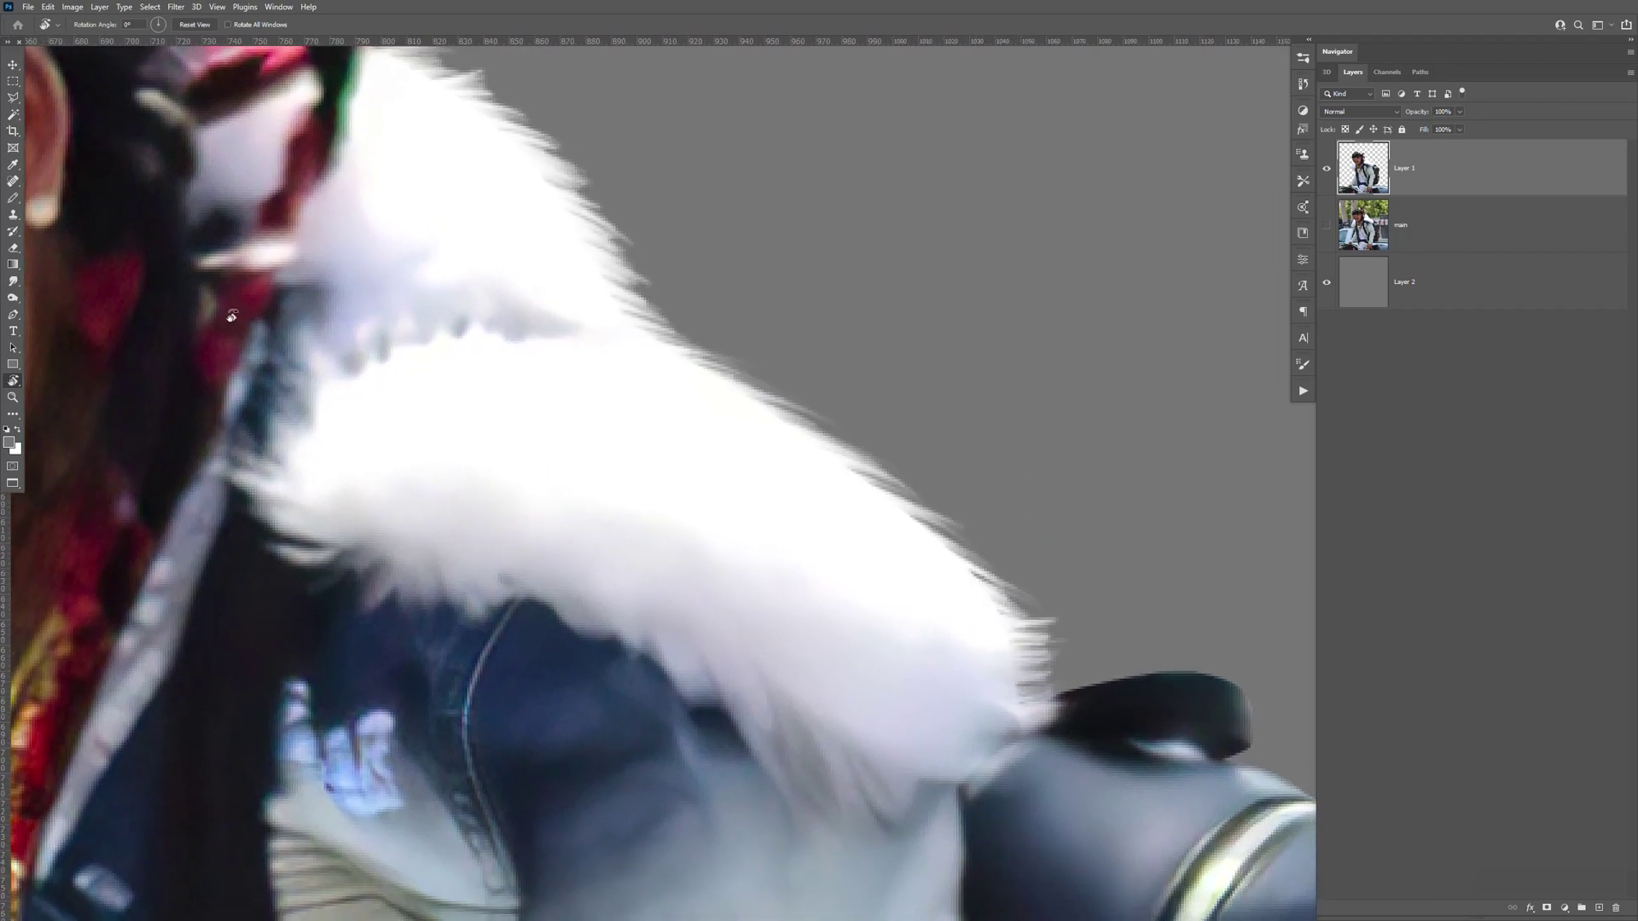
Touch up the rear collar's outer edge with Smudge strokes down to the corner by the backpack
left_click(15, 280)
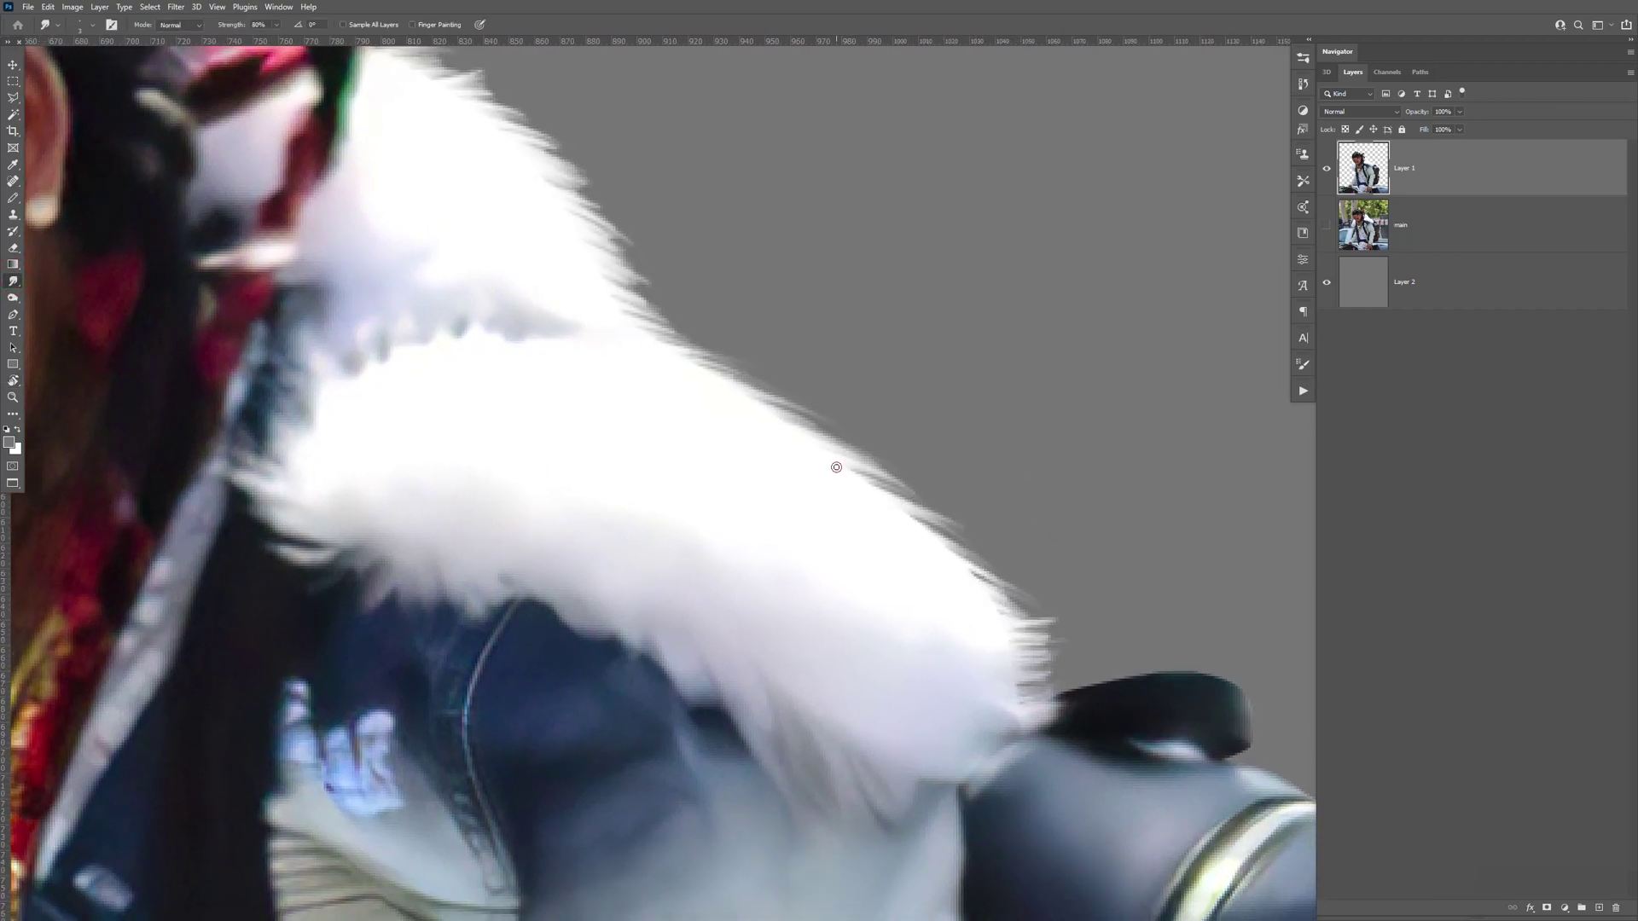
left_click_drag(890, 507, 943, 535)
left_click(956, 564)
mouse_move(1009, 616)
left_mouse_down()
mouse_move(996, 641)
mouse_move(1026, 647)
mouse_move(1010, 685)
left_mouse_up()
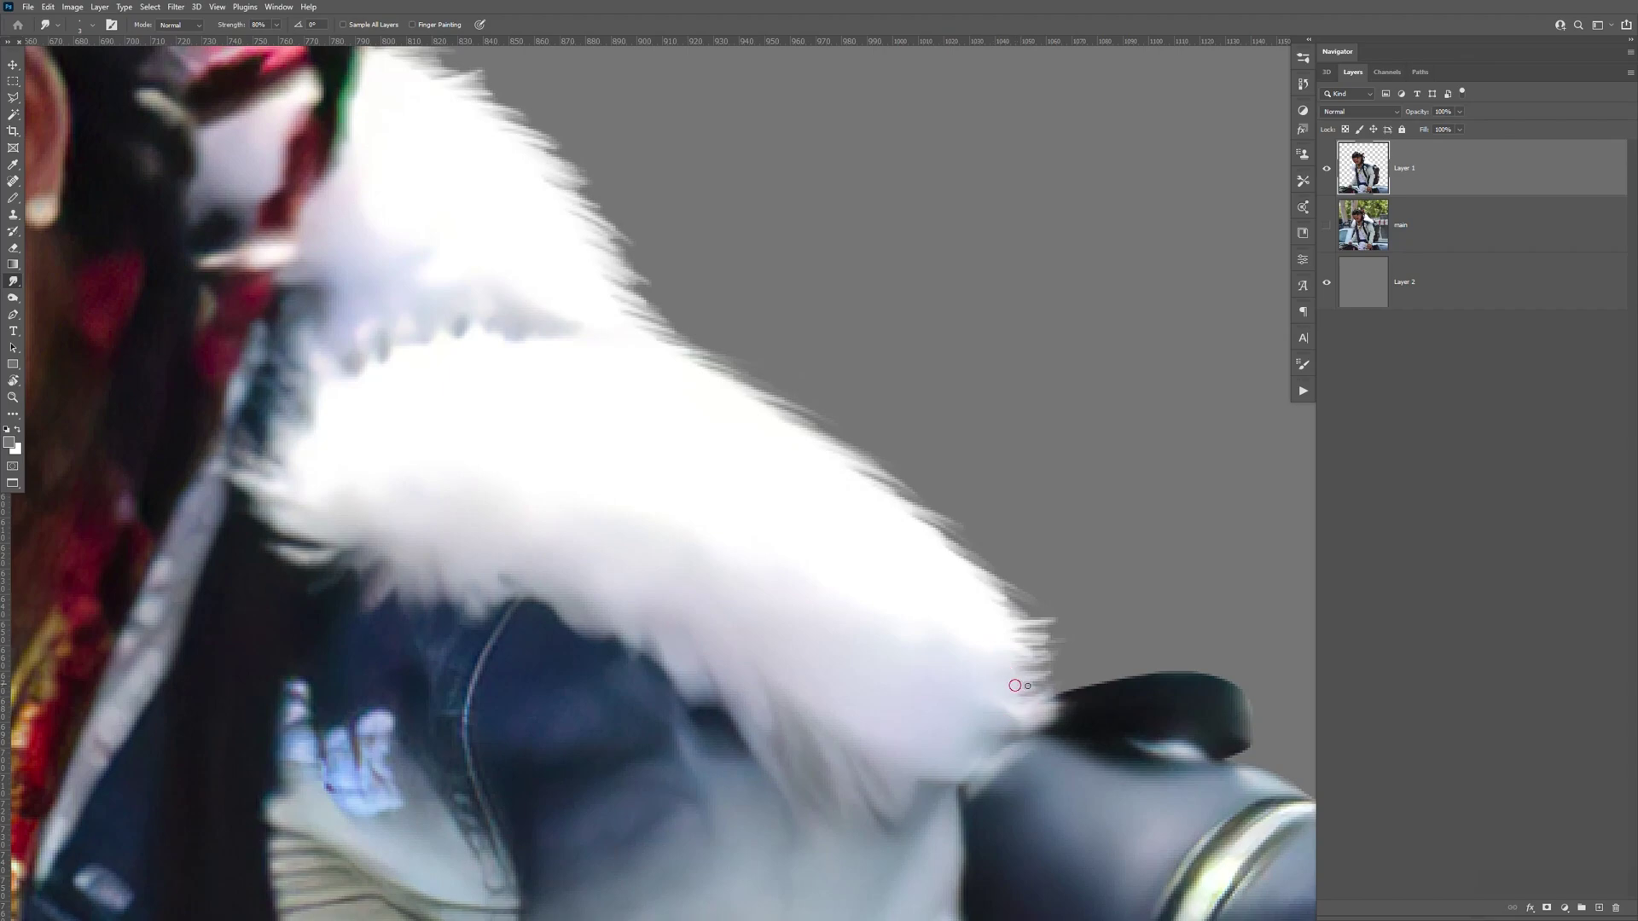
left_click_drag(614, 303, 597, 273)
Examine the finished fur edges of both collar sides on the cut-out figure against the grey background
key("space")
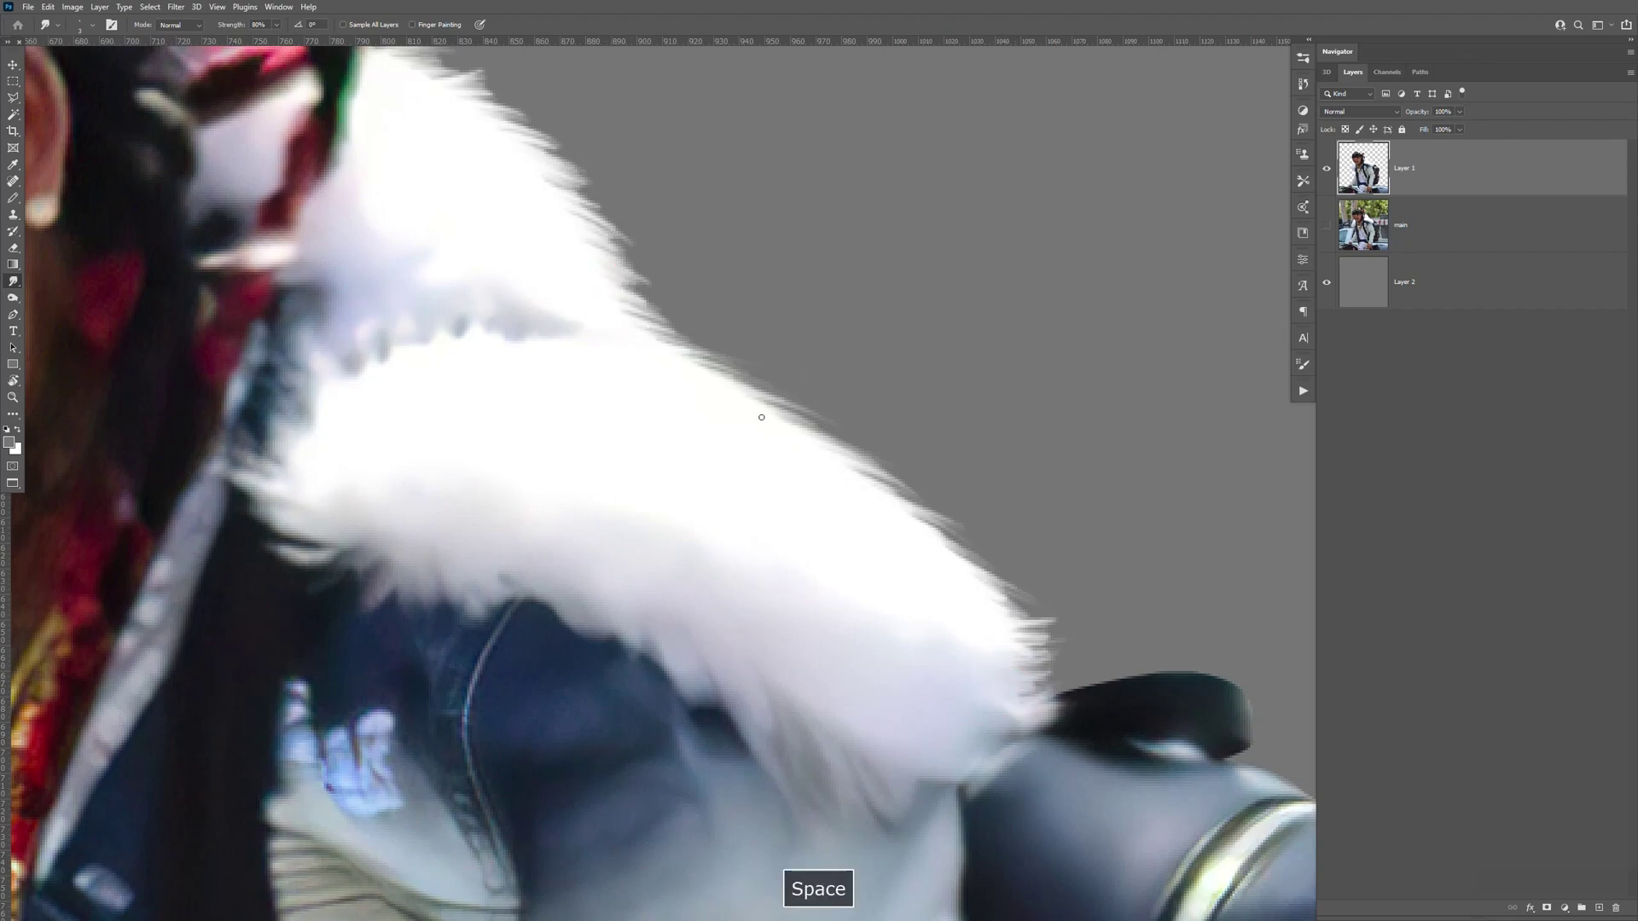
key("ctrl+minus")
key("ctrl+minus")
key("ctrl+minus")
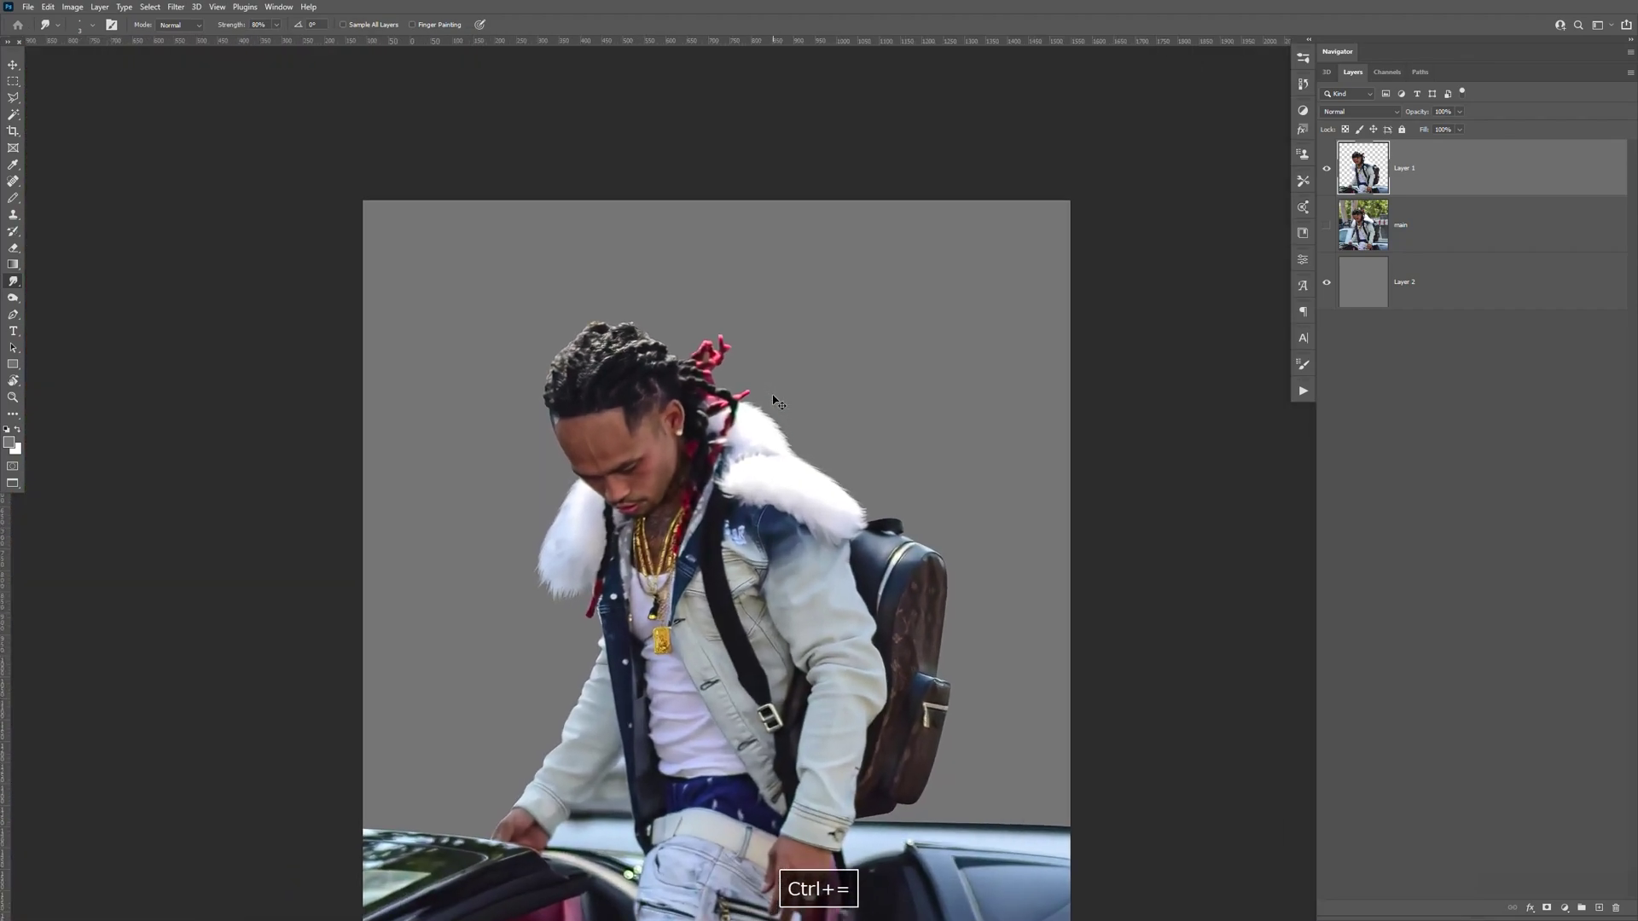
key("ctrl+equal")
key("ctrl+equal")
key("space")
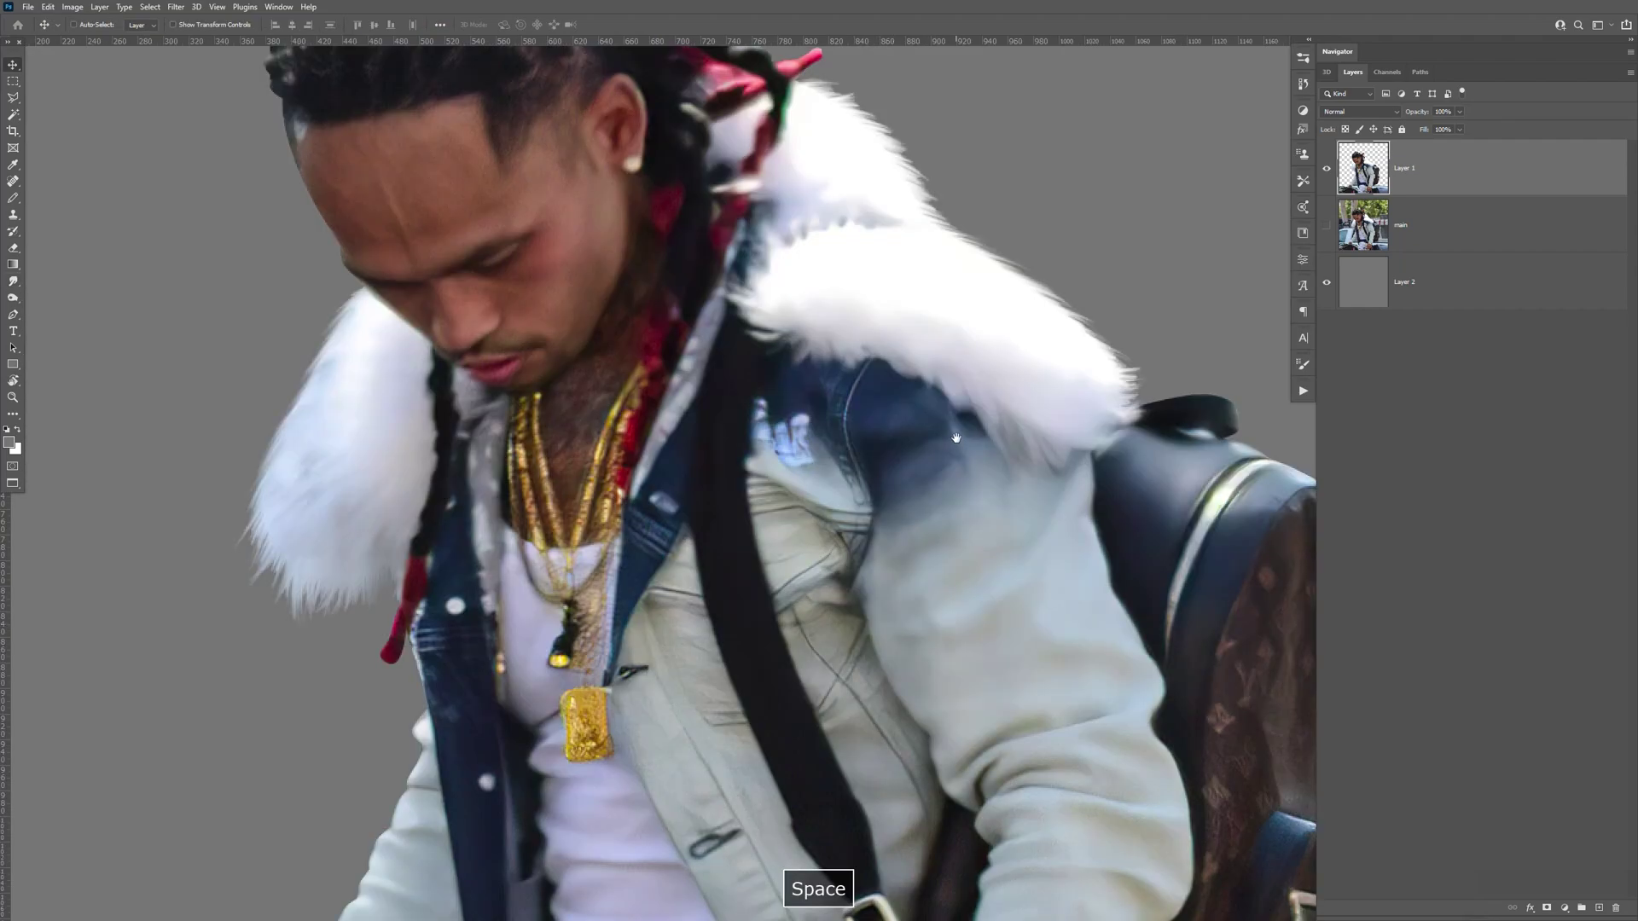
left_click_drag(955, 438, 993, 496)
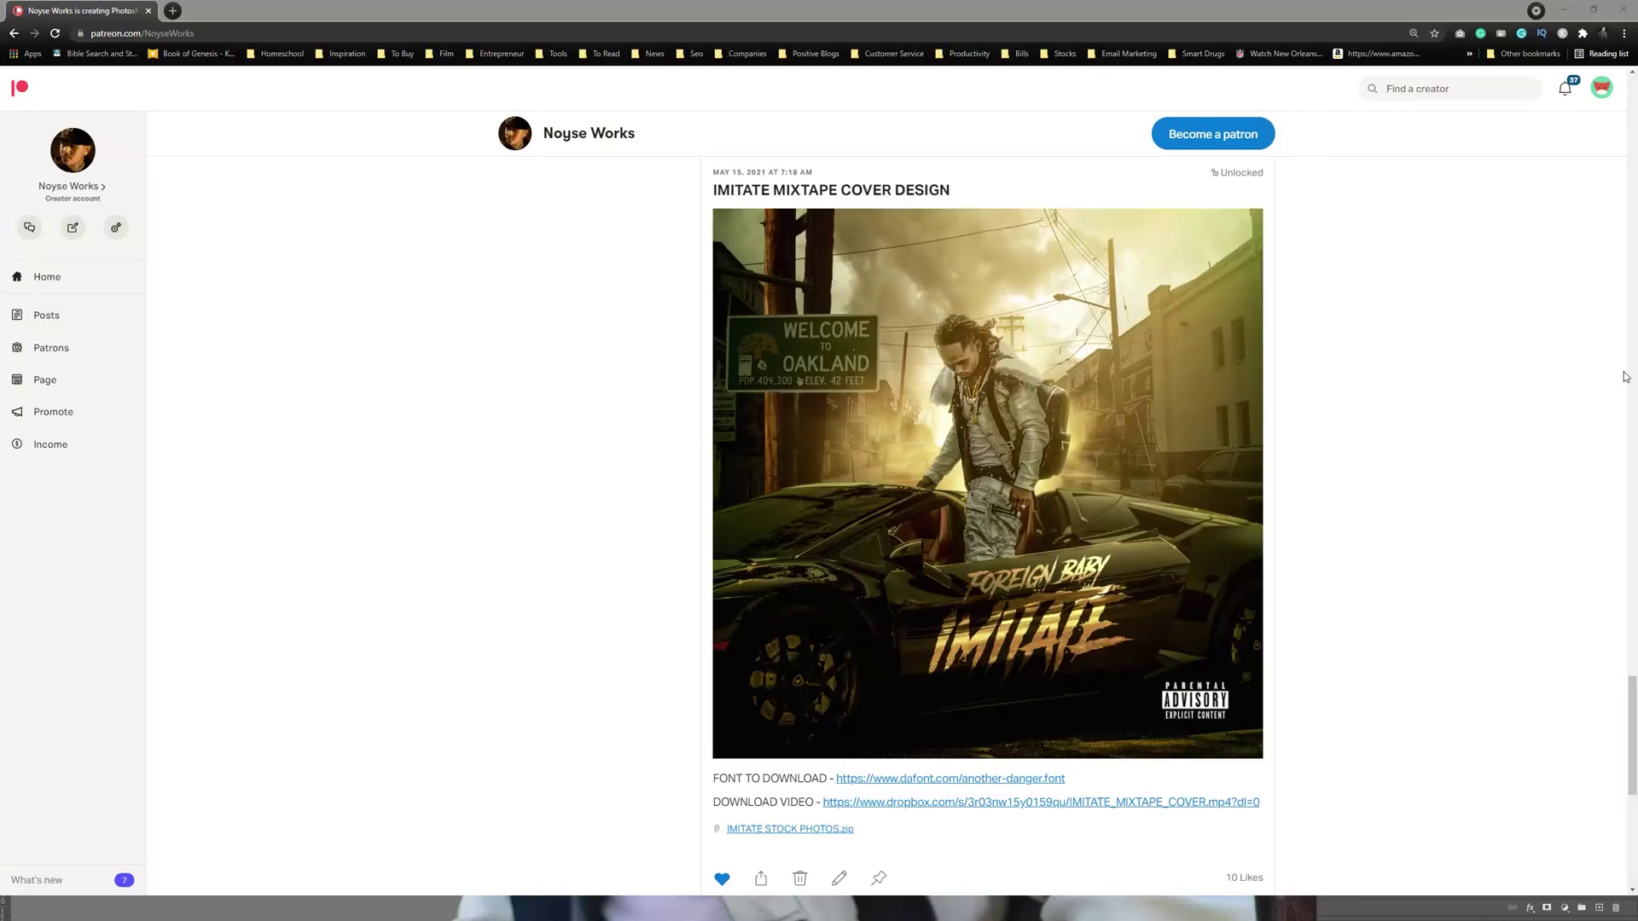